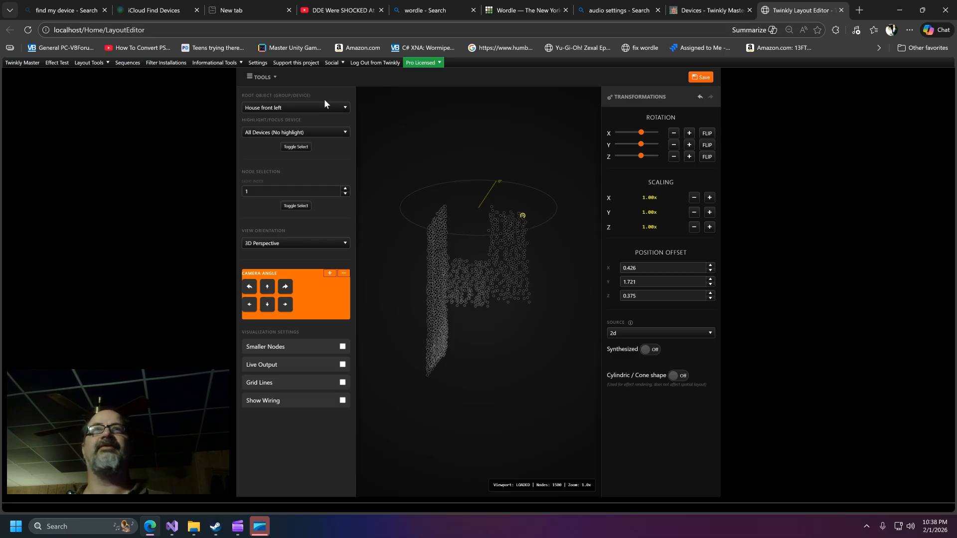
- Load the Dalek group as the root object and highlight its Garage curtain 2 (Part 0) device
click(298, 107)
scroll(325, 140, down, 3)
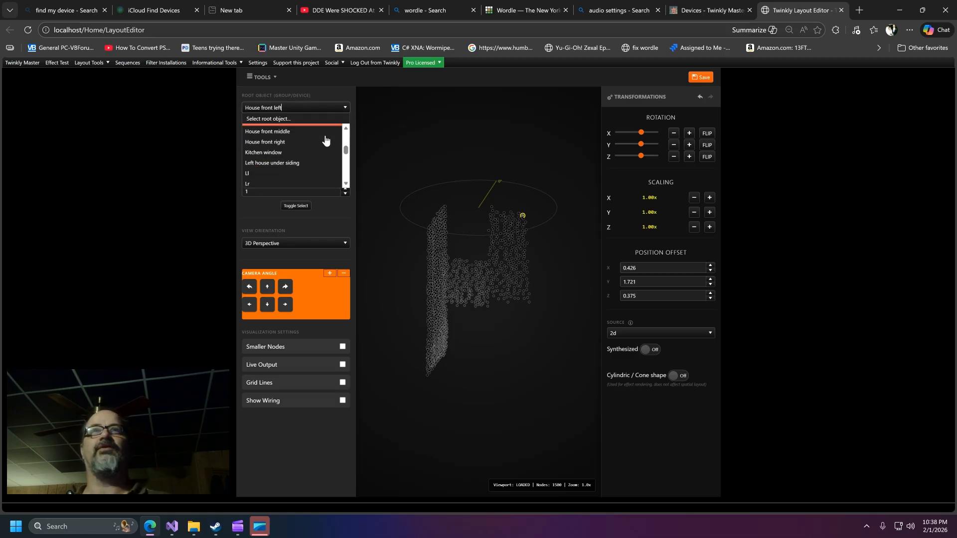
scroll(325, 140, up, 10)
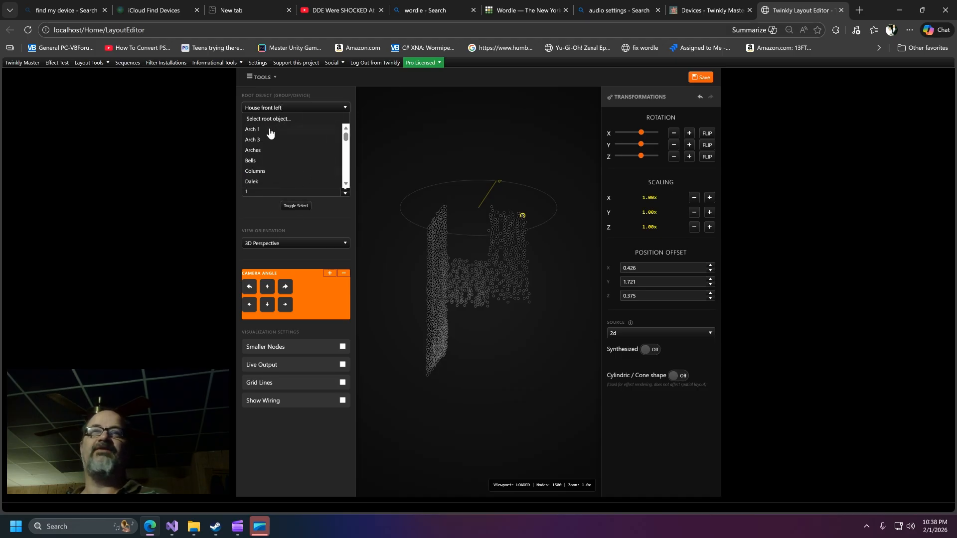
scroll(282, 148, down, 10)
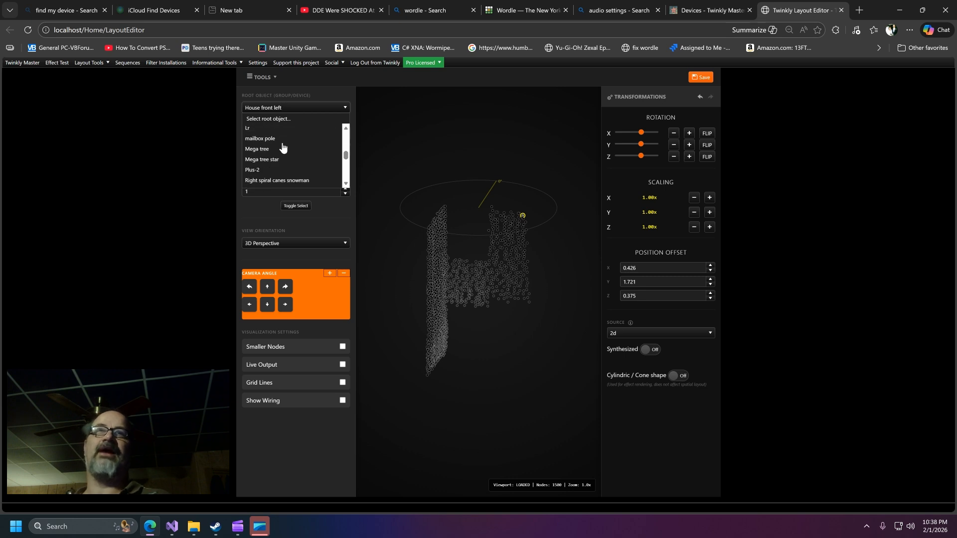
scroll(283, 148, up, 6)
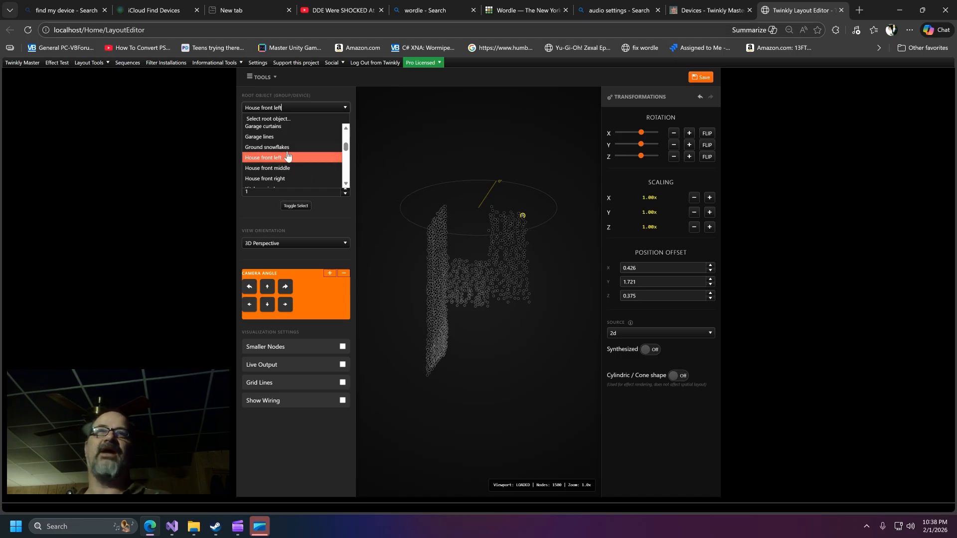
scroll(294, 162, up, 5)
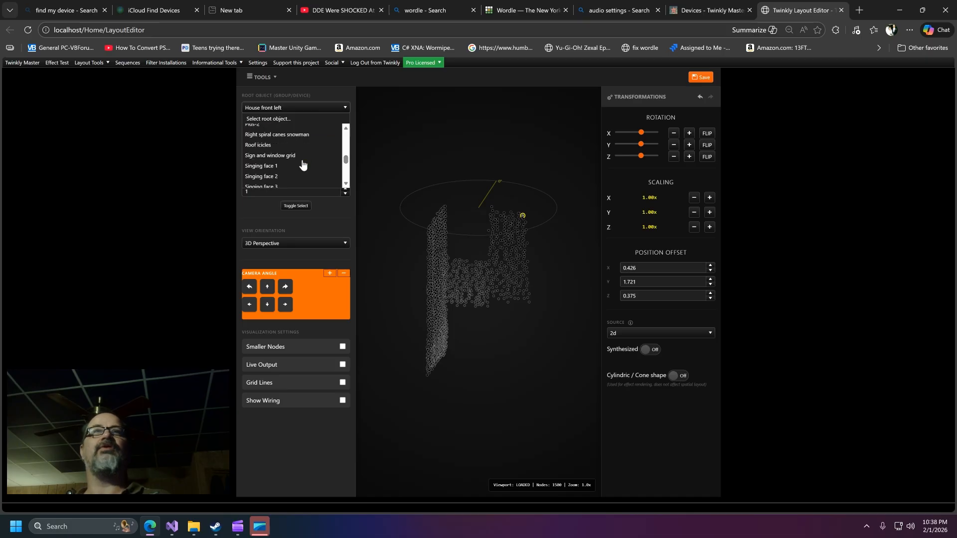
scroll(303, 162, down, 1)
scroll(303, 162, up, 1)
scroll(276, 164, down, 1)
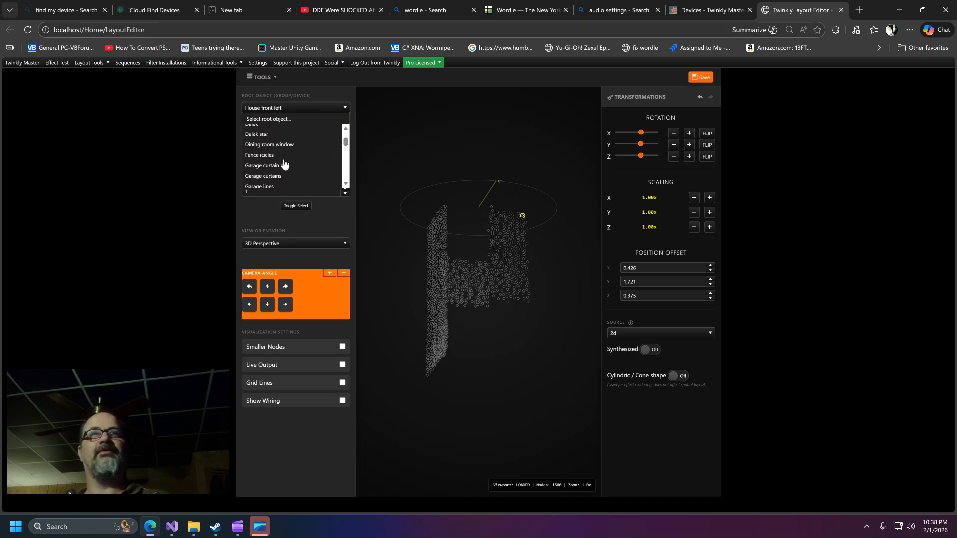
scroll(320, 142, up, 1)
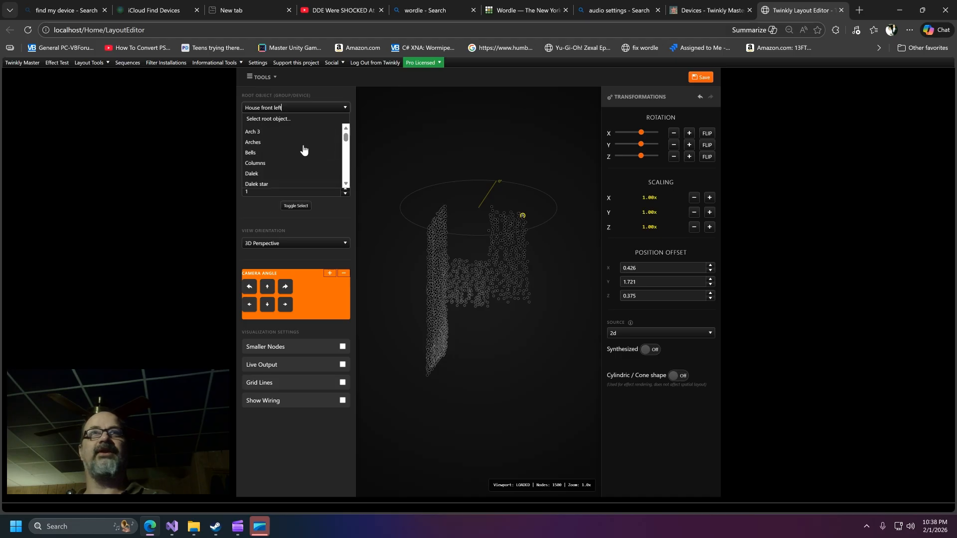
click(253, 173)
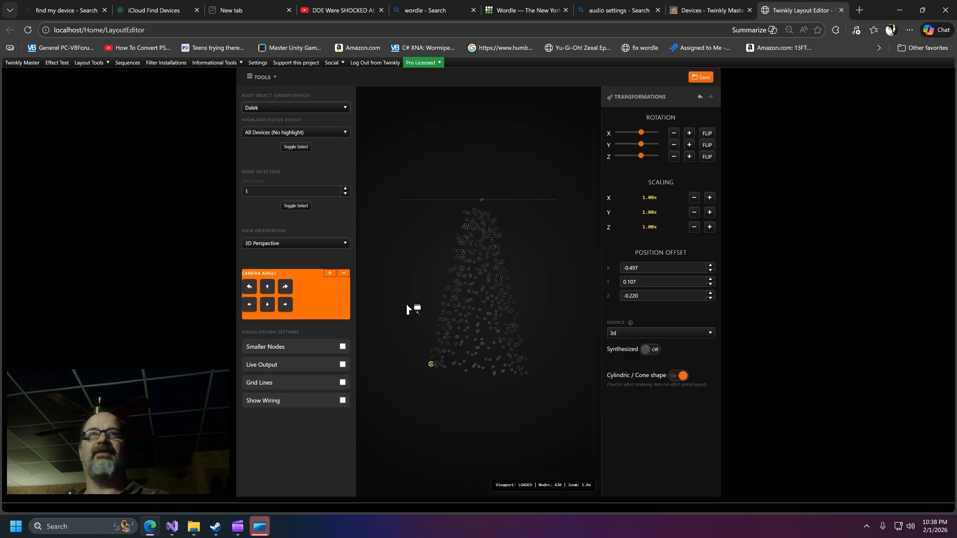
click(326, 136)
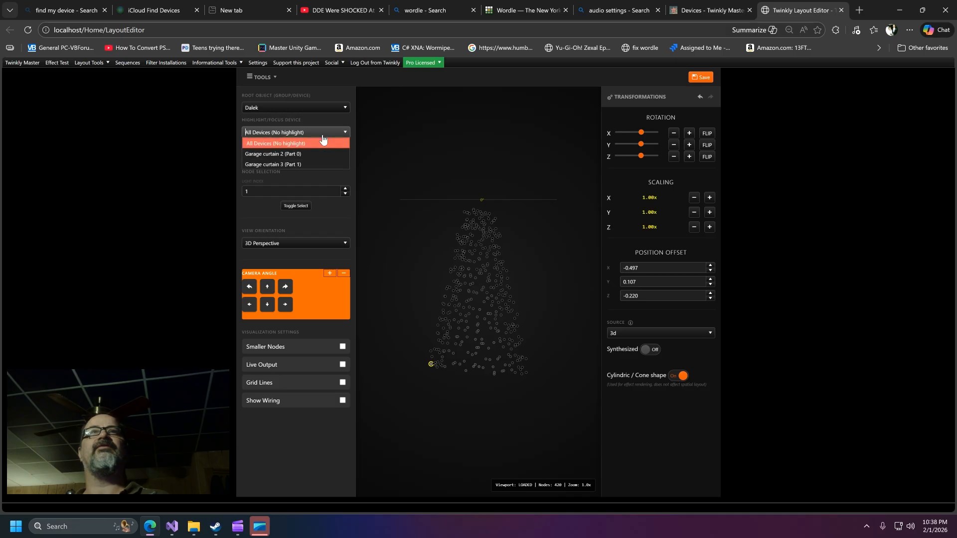
click(297, 158)
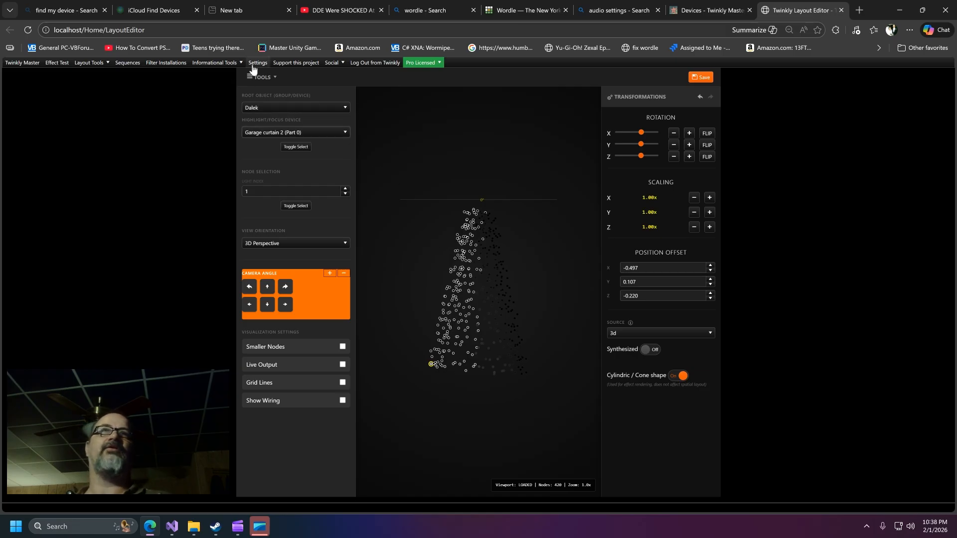
- Exclude the "not used" installation from the device filter, apply it, and check the root object list
click(163, 63)
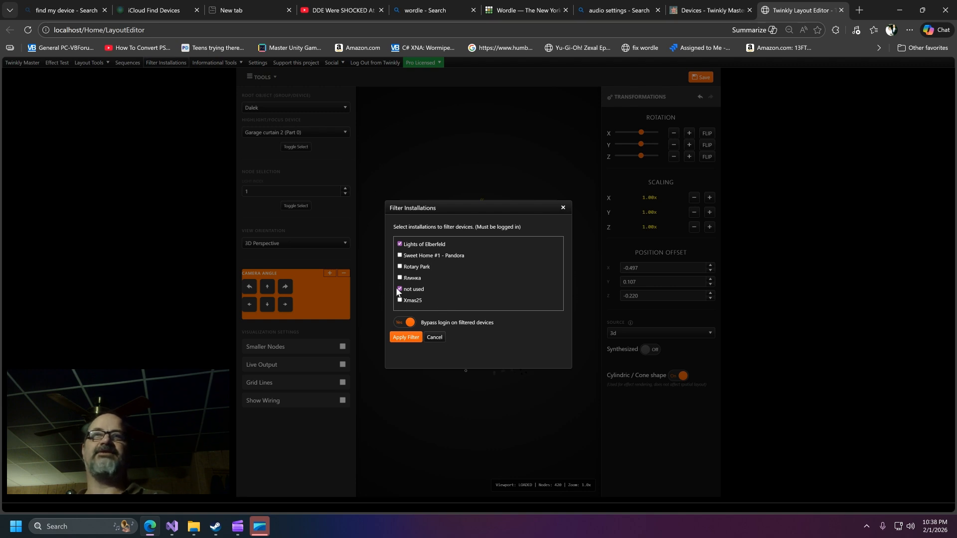
click(406, 337)
click(332, 108)
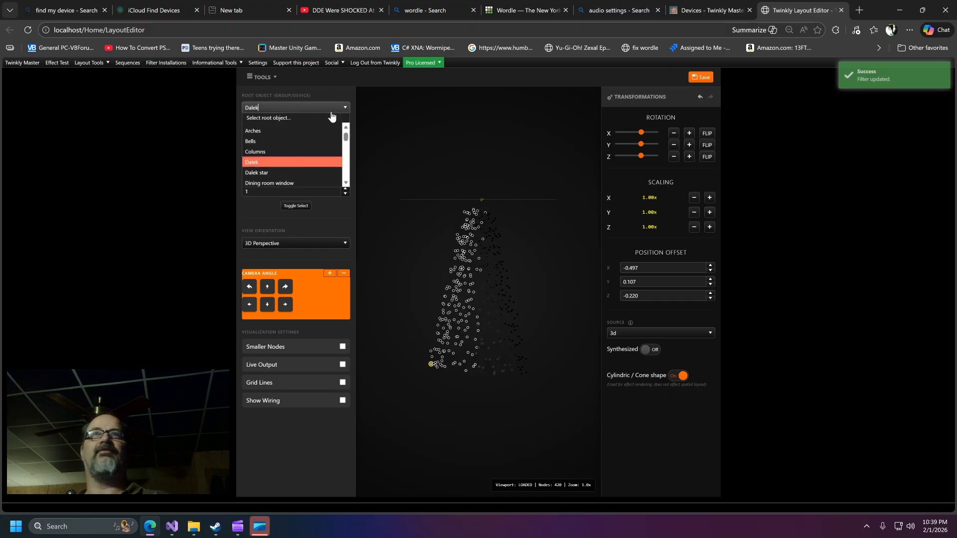
scroll(304, 154, down, 3)
scroll(304, 150, up, 5)
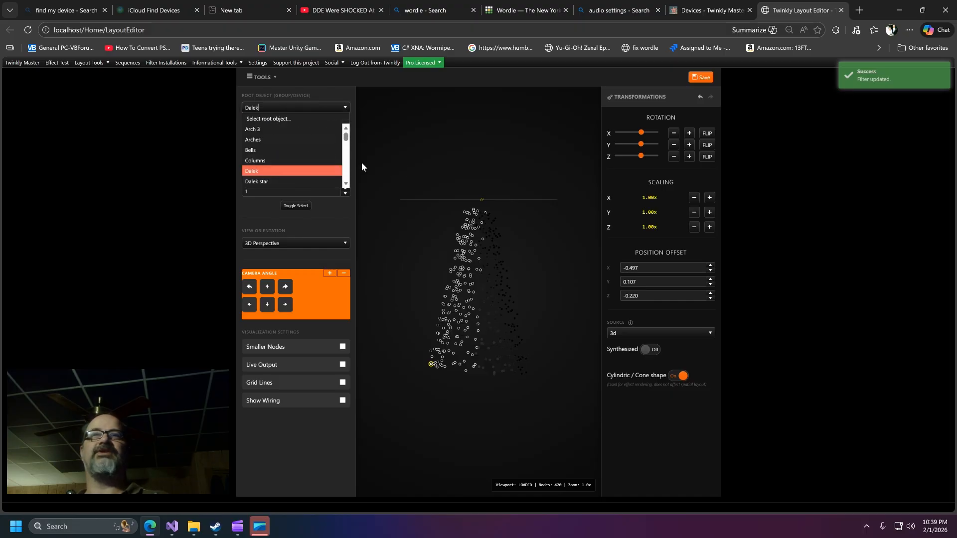
click(214, 171)
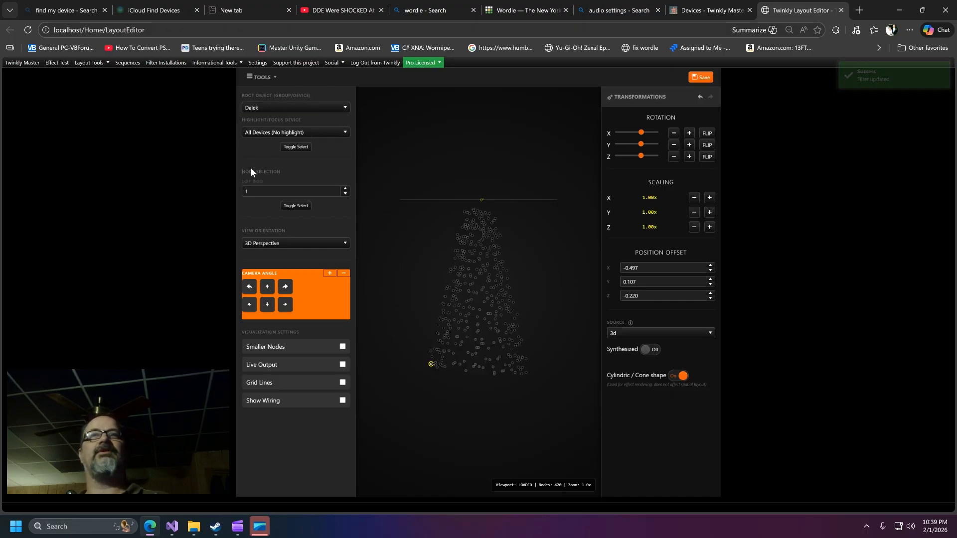
- Review the installation filter's selected entries and close it without changes
click(199, 63)
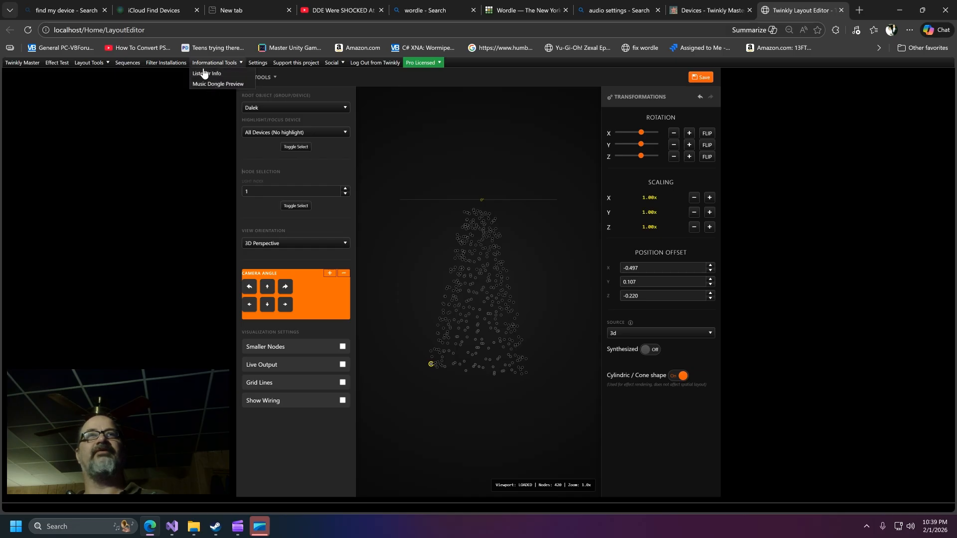
click(162, 64)
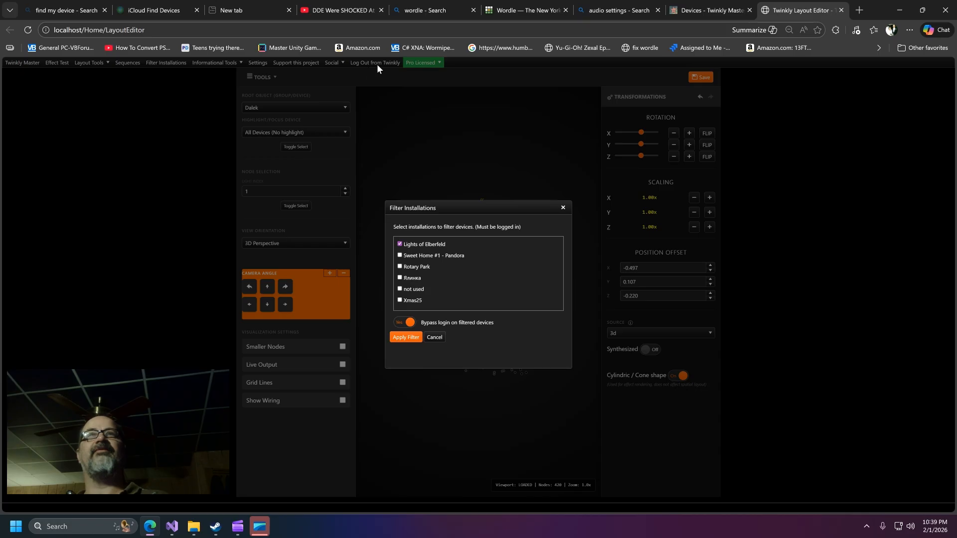
click(564, 212)
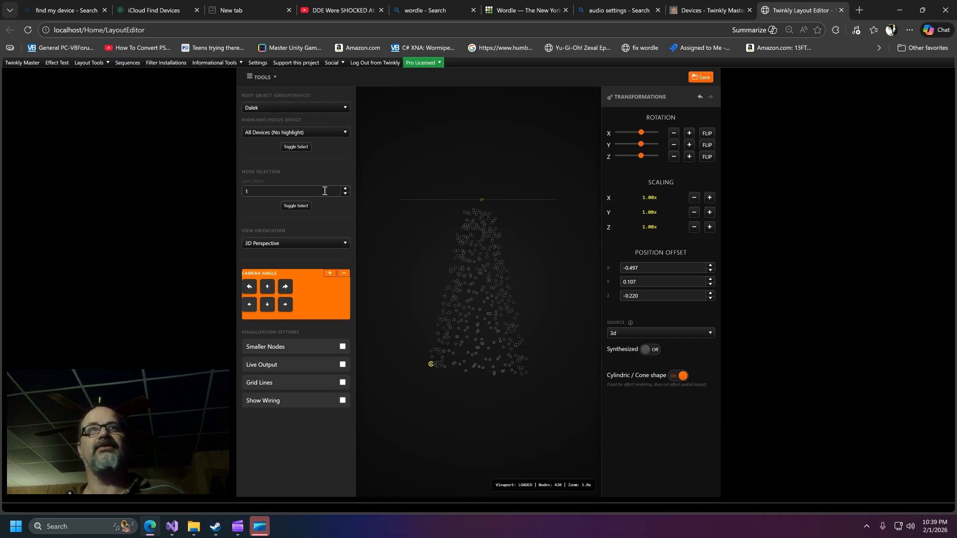
- Keep all devices in focus and select all of the Dalek's light nodes
click(334, 134)
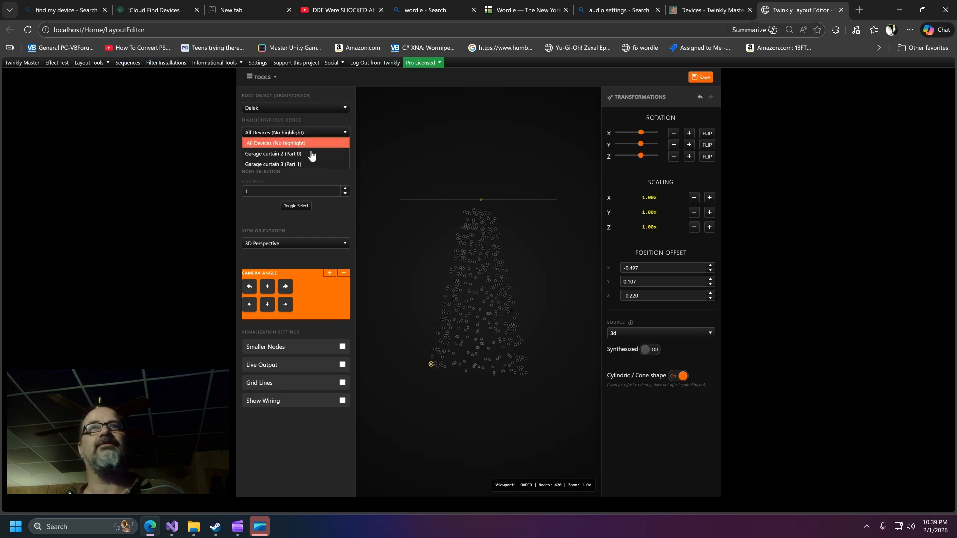
click(300, 174)
click(298, 147)
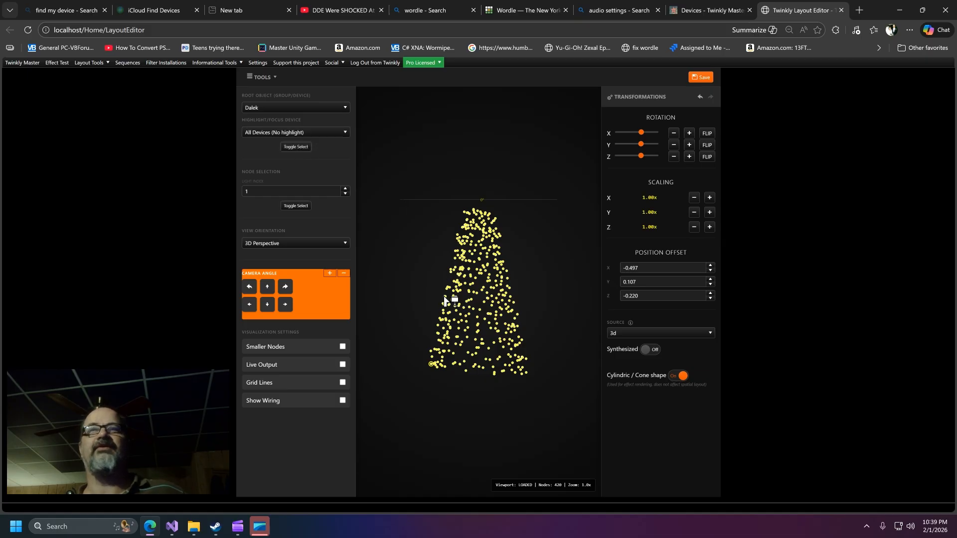
- Examine the Dalek's nodes from several 3D angles and the 2D front, top, left and right orientations, ending in 3D Perspective
drag(435, 323, 455, 342)
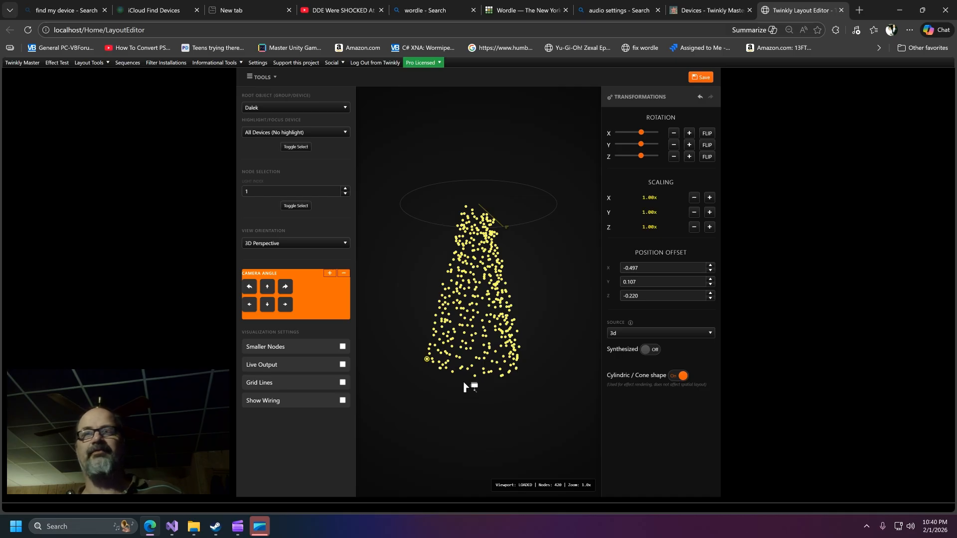
drag(440, 318, 421, 335)
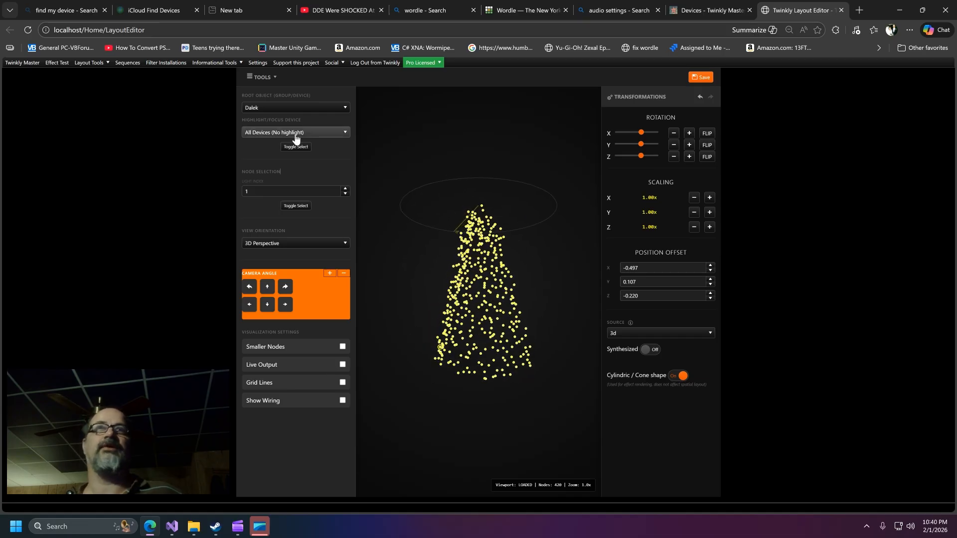
click(313, 243)
click(312, 244)
click(312, 247)
click(299, 265)
click(309, 244)
click(296, 275)
click(308, 245)
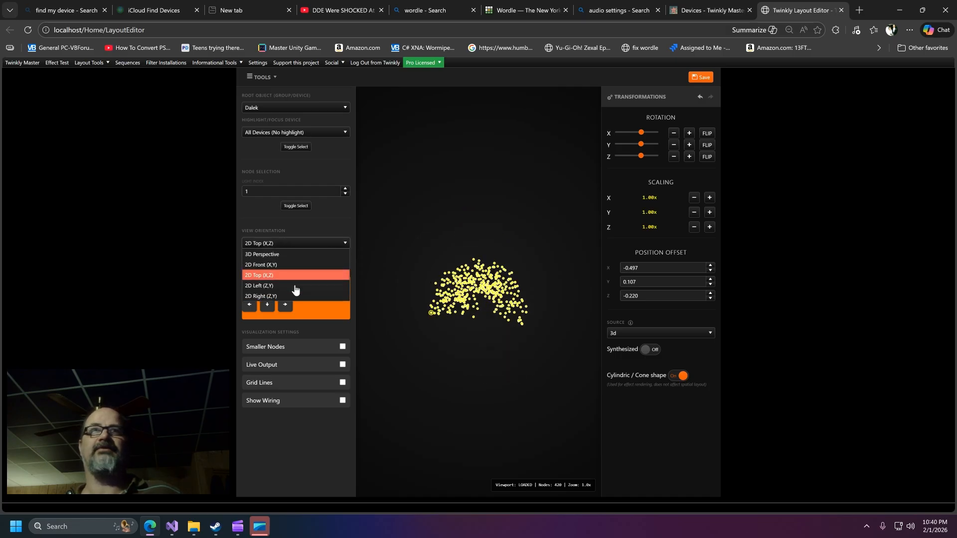
click(295, 286)
click(303, 244)
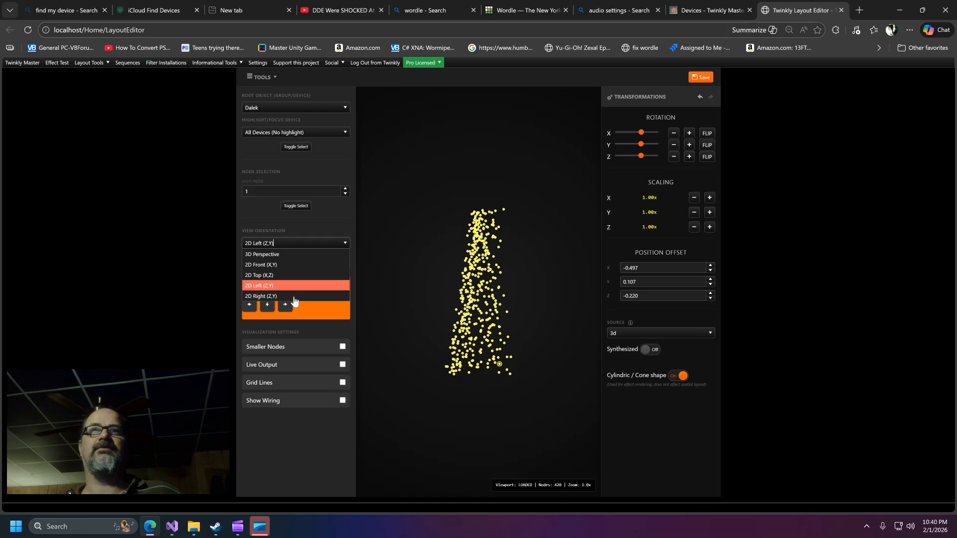
click(294, 297)
click(299, 244)
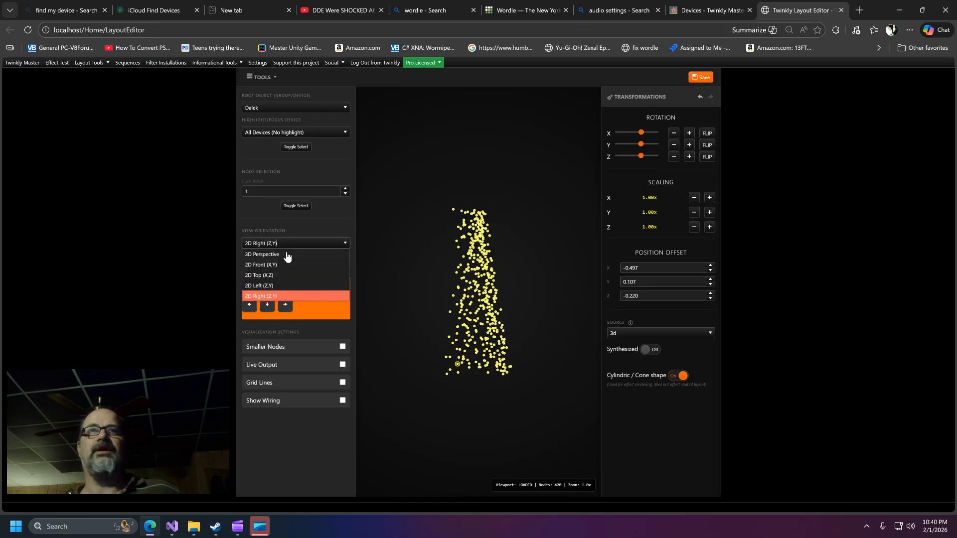
click(287, 255)
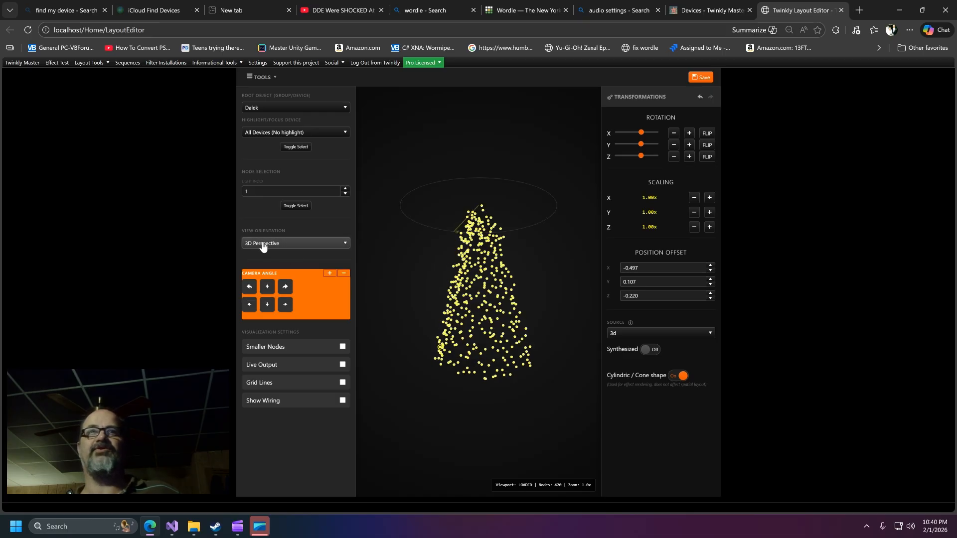
click(250, 287)
click(284, 287)
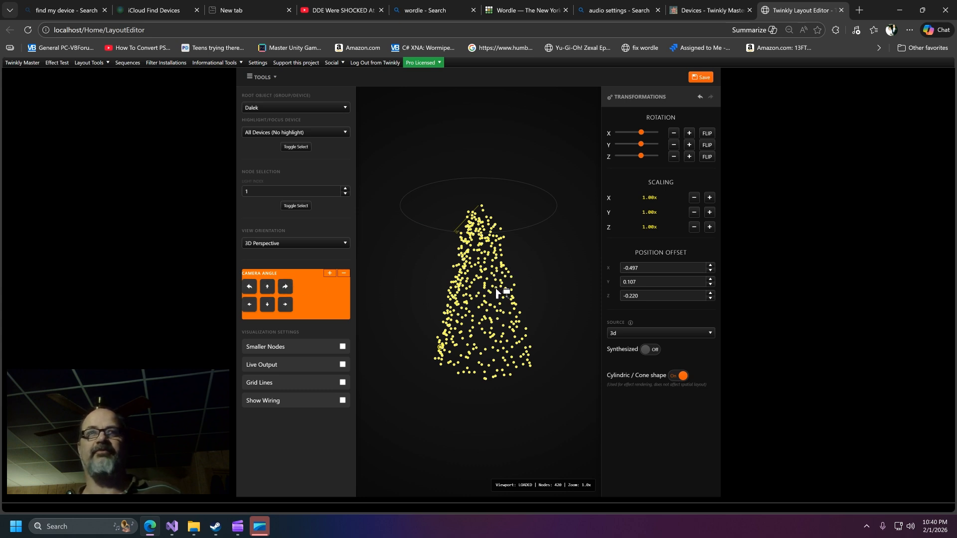
- Show the grid lines and the wiring, keep normal-sized nodes, and inspect the numbered wiring up close
click(342, 347)
click(343, 347)
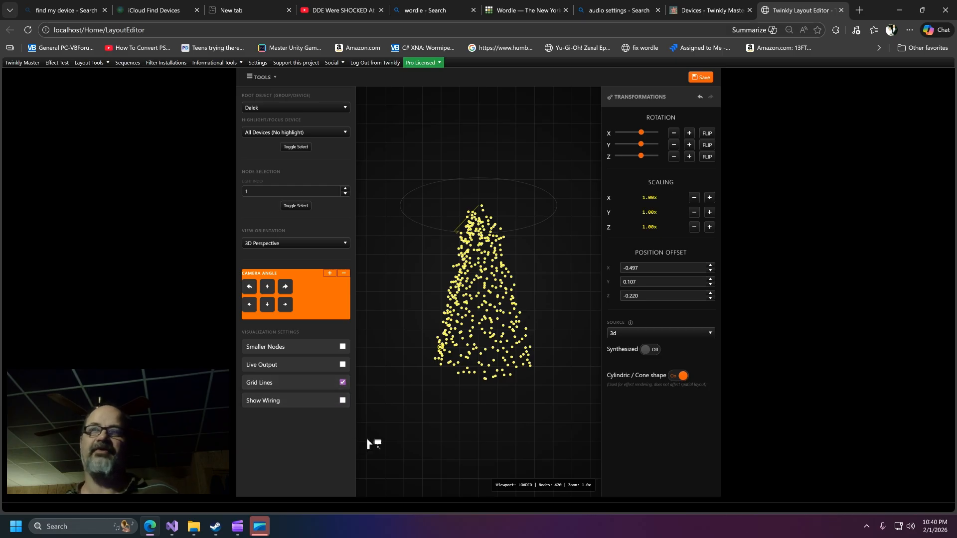
click(343, 400)
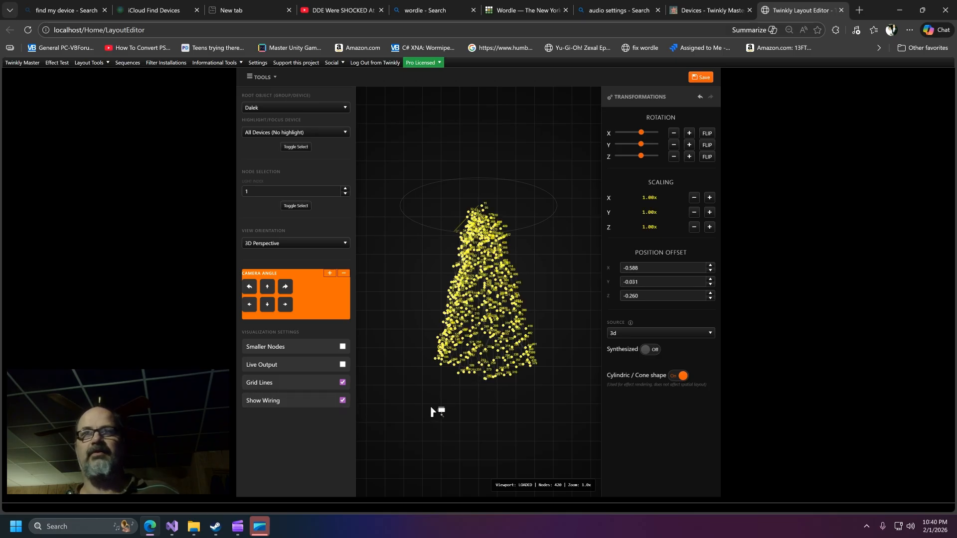
scroll(428, 411, up, 6)
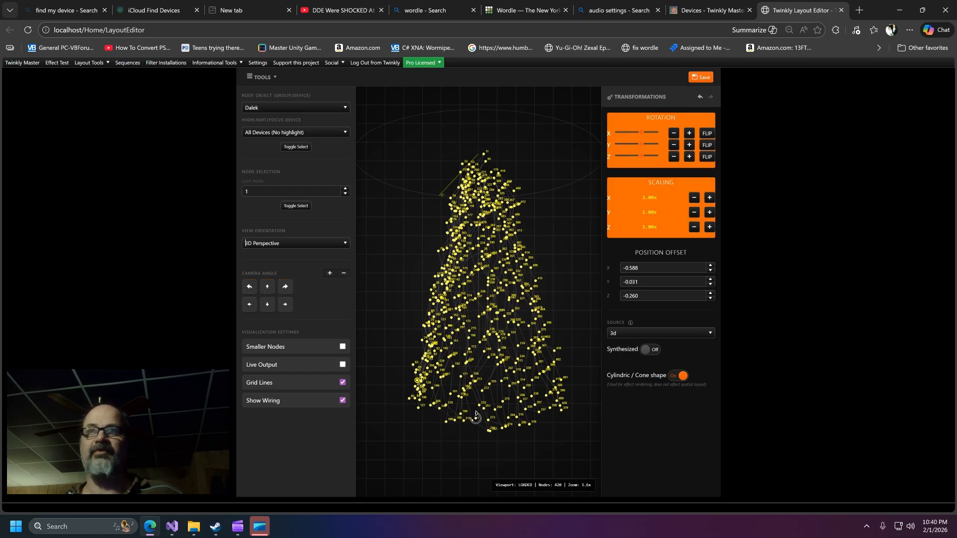
scroll(475, 418, up, 7)
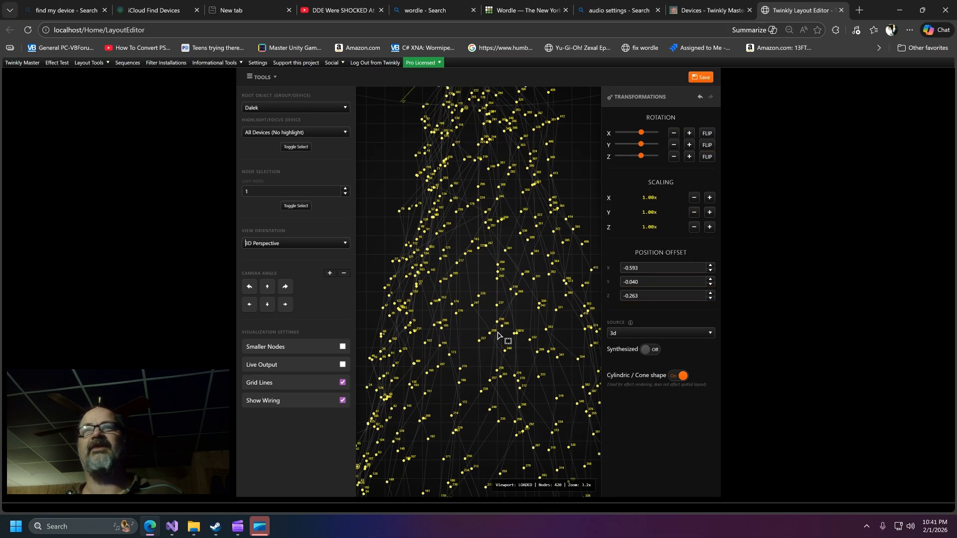
scroll(463, 338, down, 1)
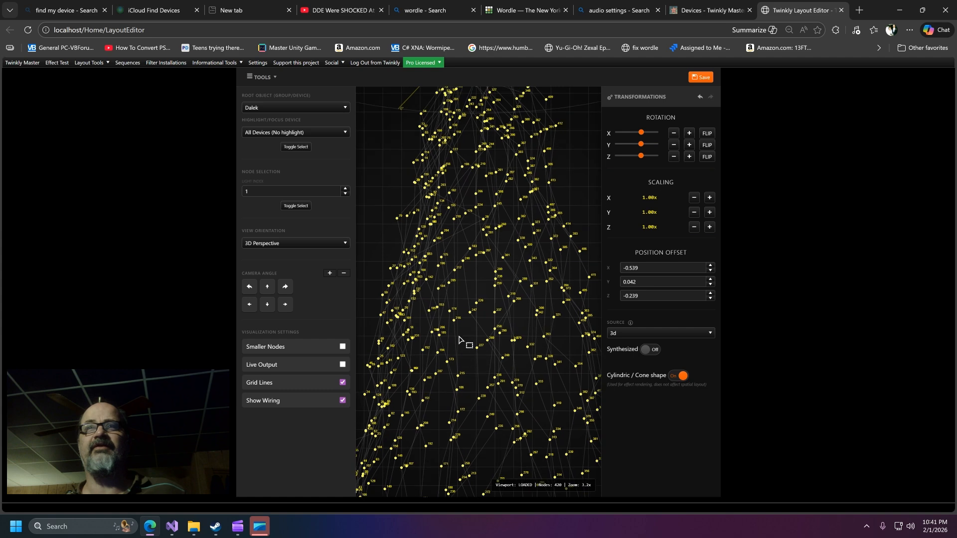
scroll(457, 341, down, 10)
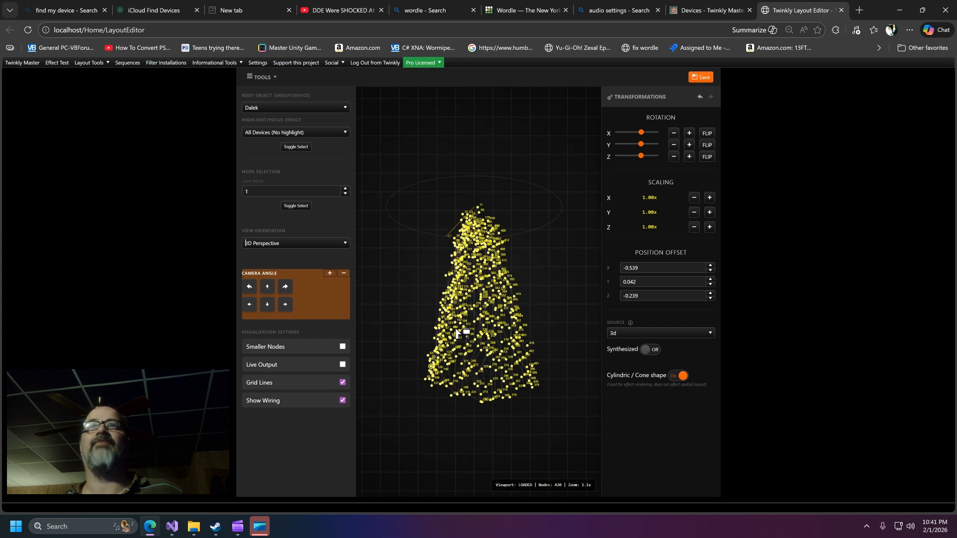
- Rotate the selected Dalek nodes freehand in the 3D view
mouse_move(436, 410)
mouse_down()
mouse_move(460, 396)
mouse_move(489, 344)
mouse_move(536, 331)
mouse_move(525, 374)
mouse_move(458, 391)
mouse_move(464, 438)
mouse_move(489, 451)
mouse_move(474, 394)
mouse_move(467, 404)
mouse_up()
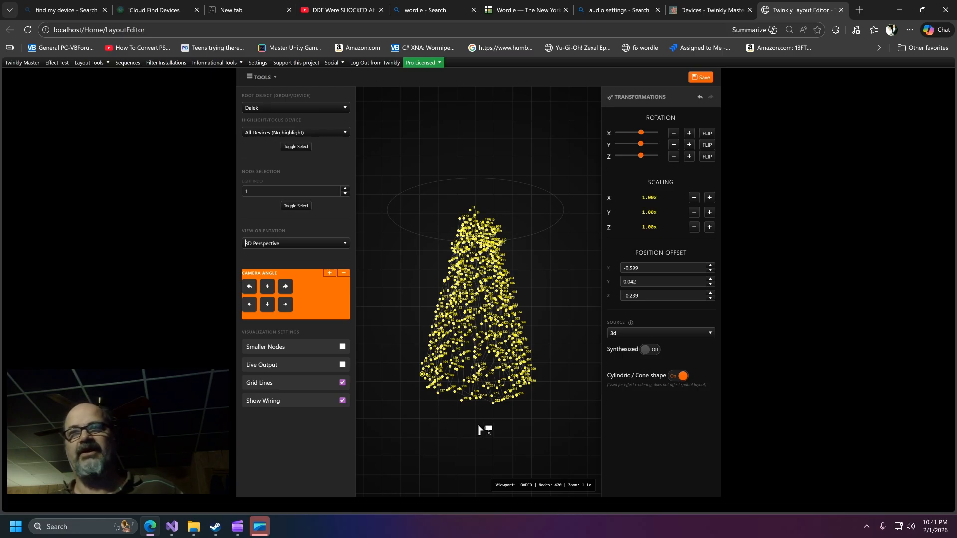
key(ctrl)
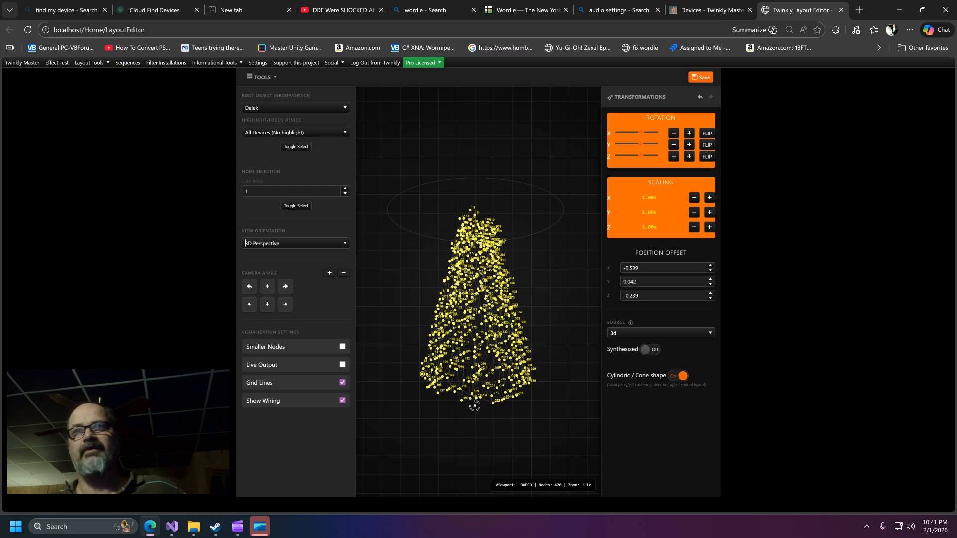
drag(473, 411, 498, 395)
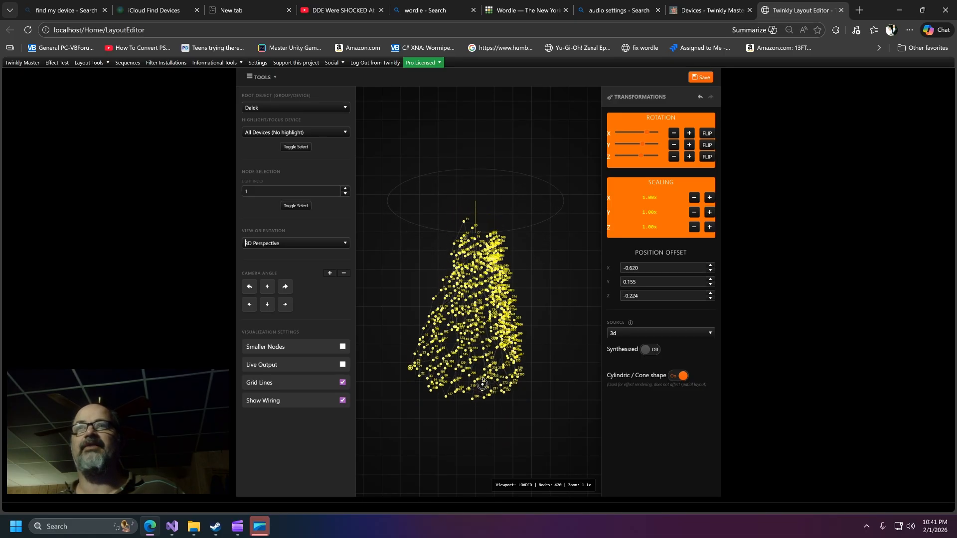
- Adjust the selected Dalek nodes freehand and examine the model from other angles in the 3D view
mouse_move(476, 387)
mouse_down()
mouse_move(475, 374)
mouse_move(553, 374)
mouse_move(483, 383)
mouse_up()
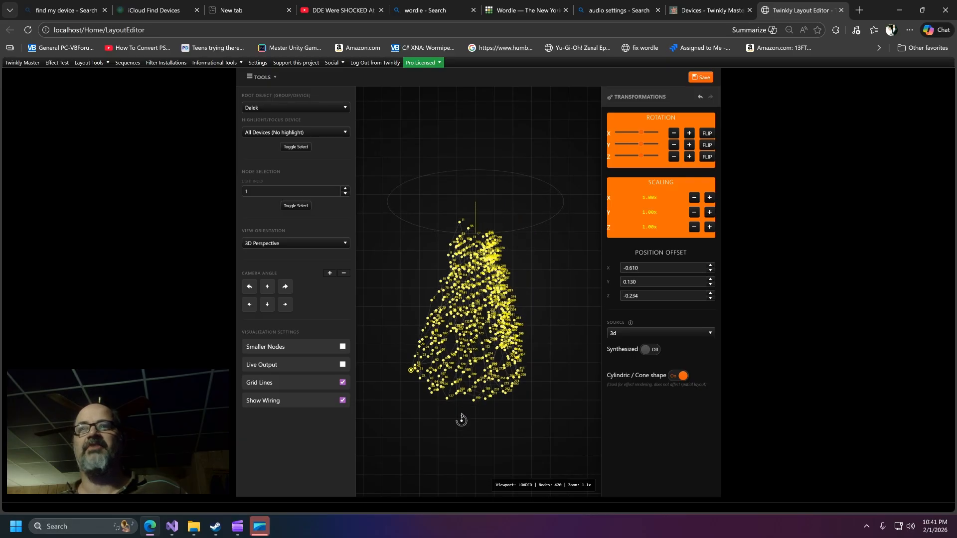
scroll(461, 420, up, 1)
drag(461, 421, 440, 366)
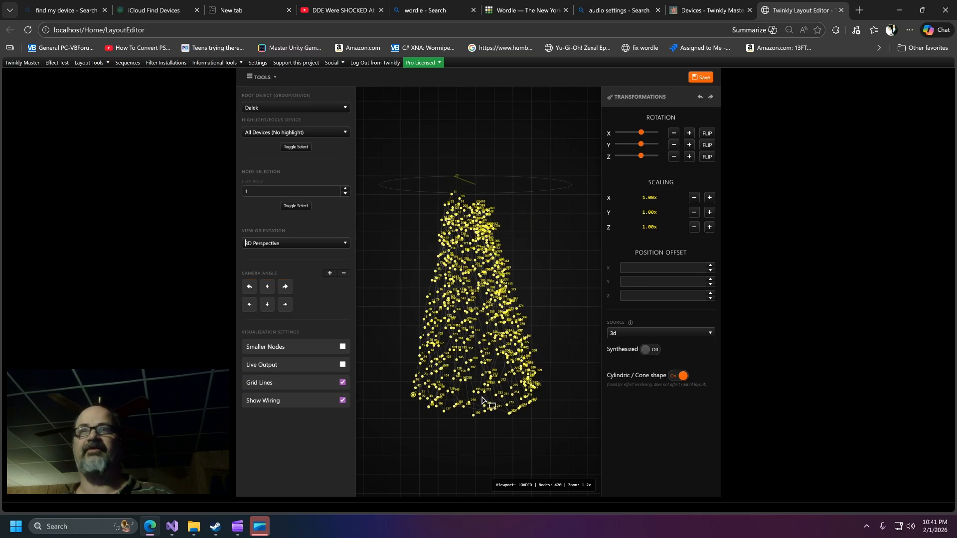
drag(500, 395, 505, 399)
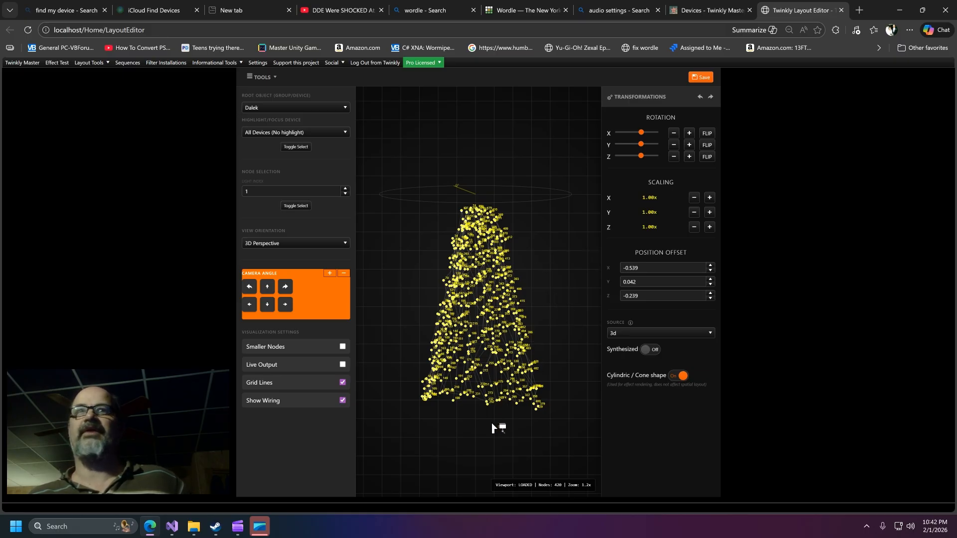
- Load House front middle as the root object, discarding the unsaved Dalek changes, and hide the wiring and grid lines
click(314, 107)
scroll(277, 167, down, 1)
scroll(277, 167, down, 1)
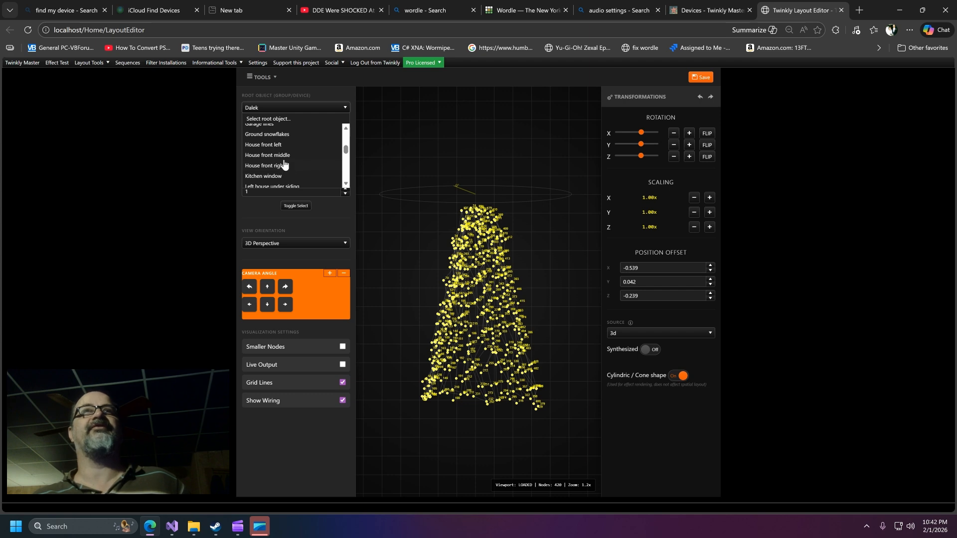
click(282, 155)
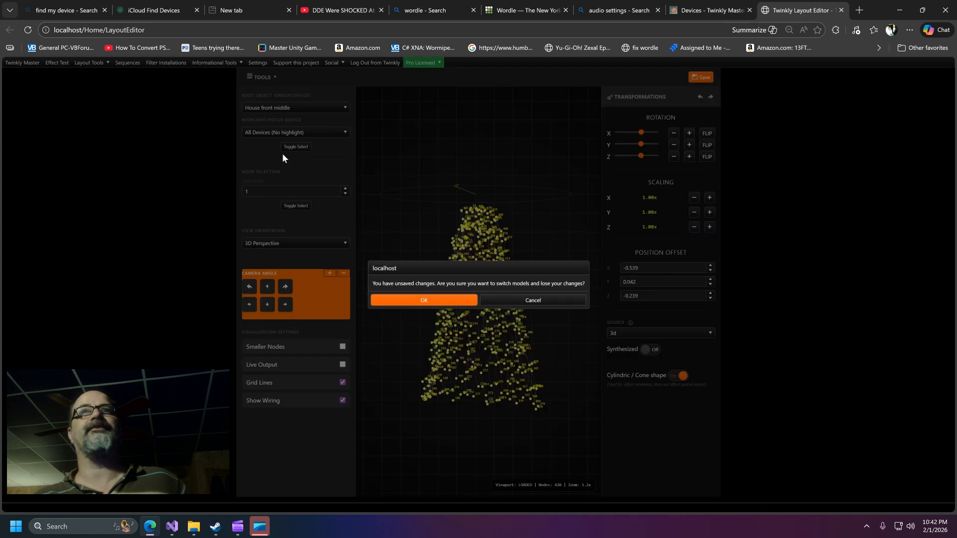
click(425, 300)
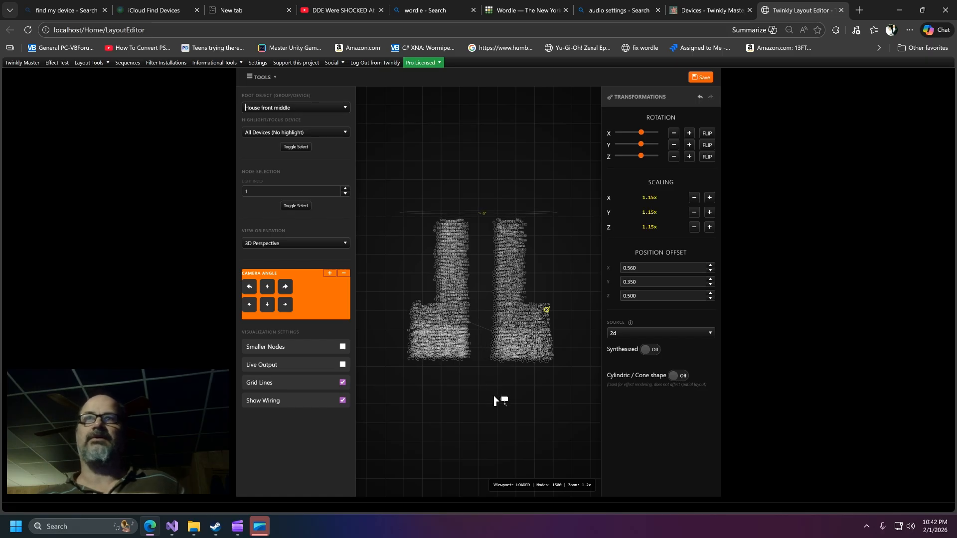
click(343, 399)
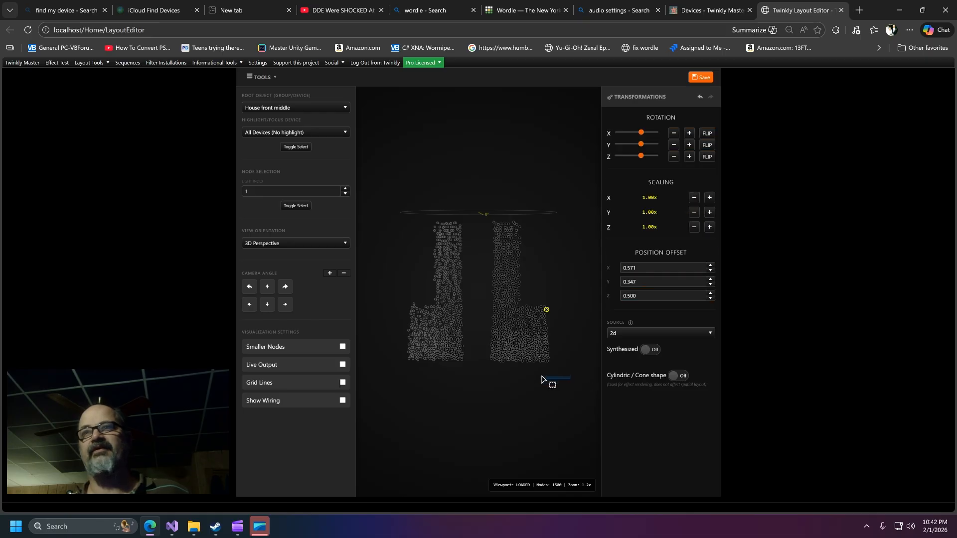
- Select all nodes of the right-hand tower and shift them beside the left-hand tower, to an X offset of about 0.282
drag(506, 346, 523, 361)
click(574, 381)
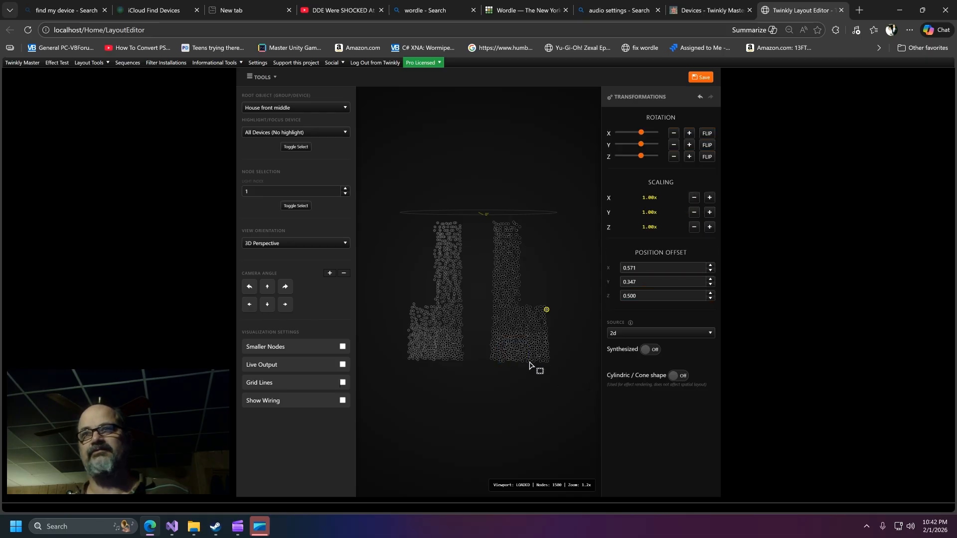
drag(572, 374, 485, 218)
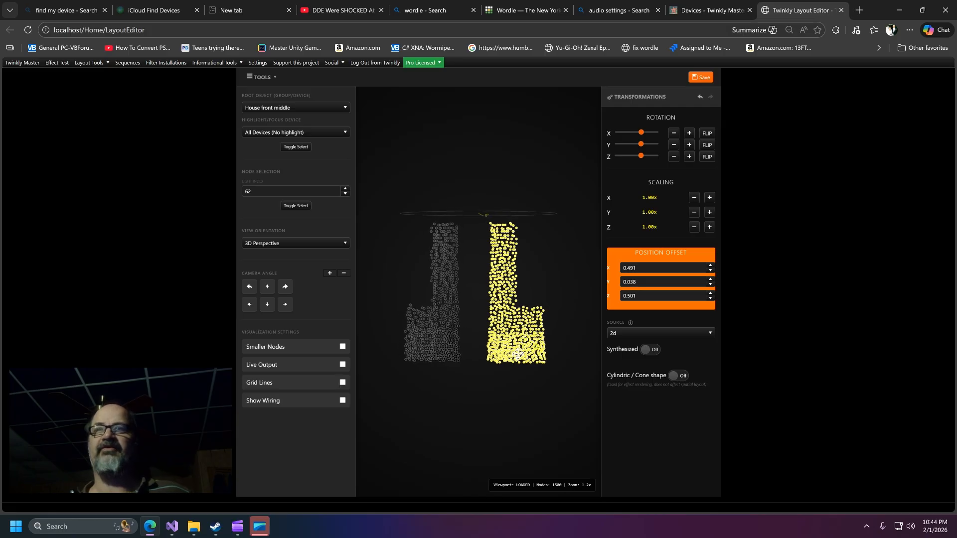
mouse_move(518, 352)
mouse_down()
mouse_move(502, 351)
mouse_move(526, 352)
mouse_up()
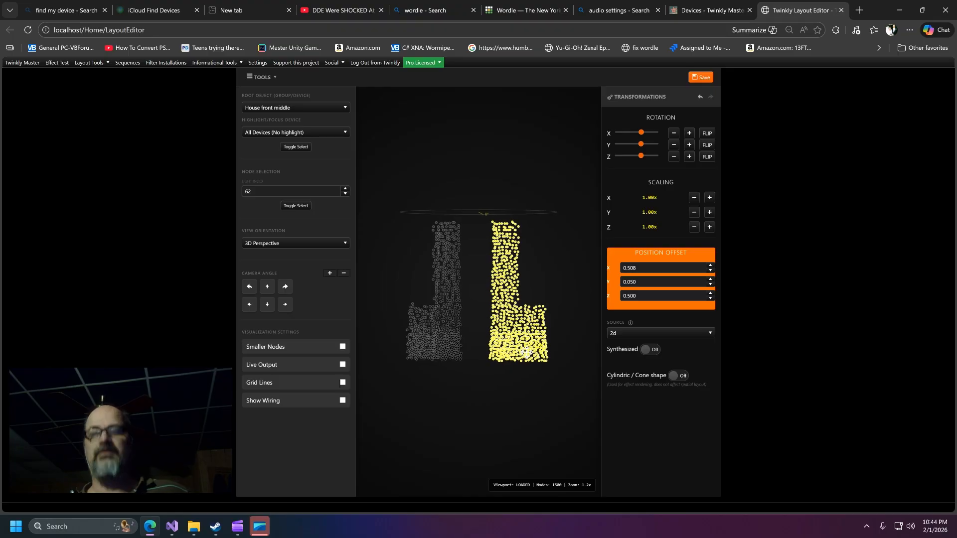
key(Left)
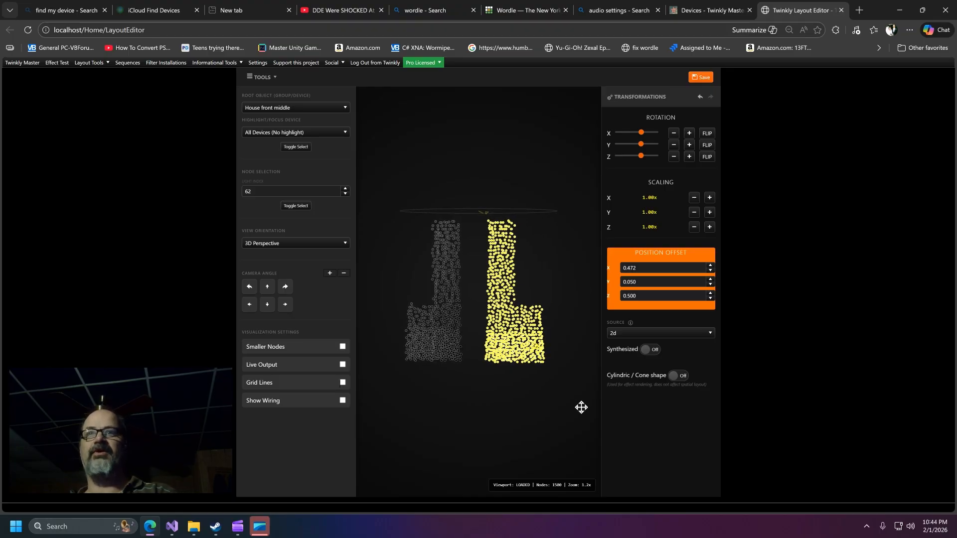
key(Left)
key(Left)
key(Left)
key(Left)
key(Left)
key(Left)
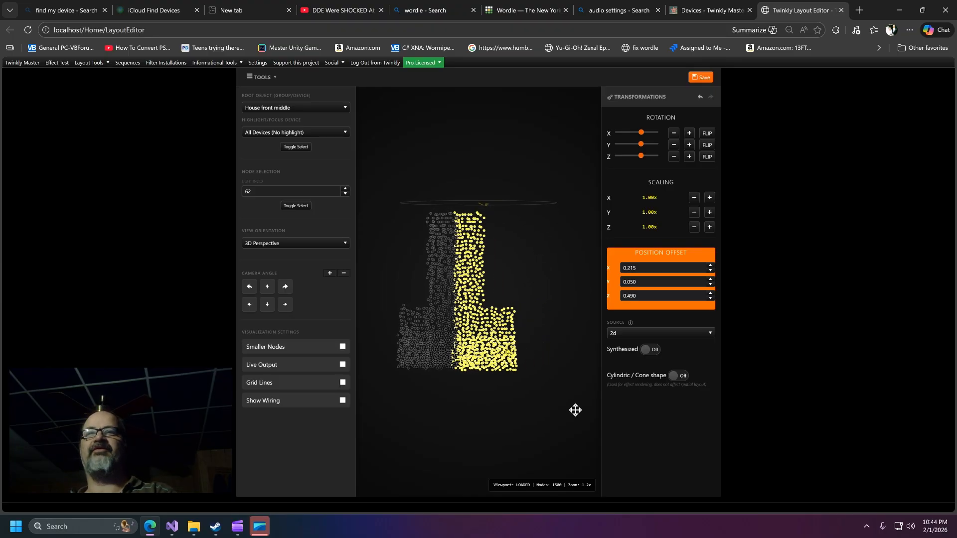
key(Right)
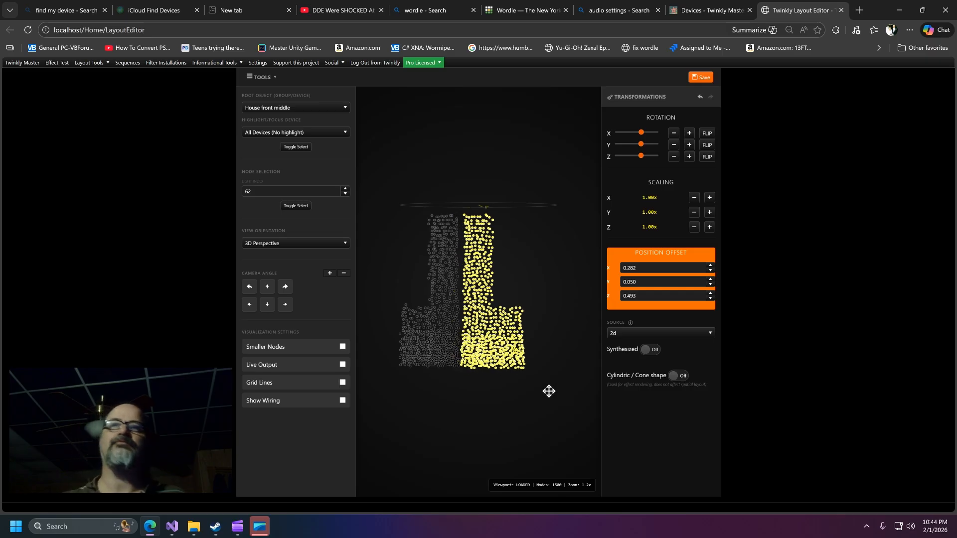
- Shift the selected tower nodes further left so they overlap the other tower, to an X offset of about -0.179
key(Left)
key(Left)
key(Left)
key(Left)
key(Left)
key(Left)
key(Left)
key(Left)
key(Left)
key(Left)
key(Left)
key(Left)
key(Left)
key(Left)
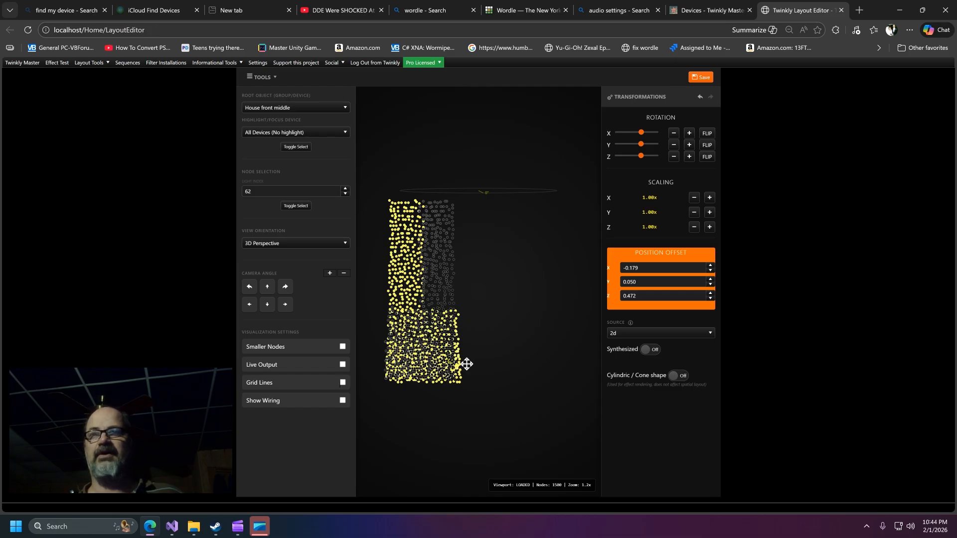
- Save the House front middle layout by committing its transformations to the server's memory
click(706, 81)
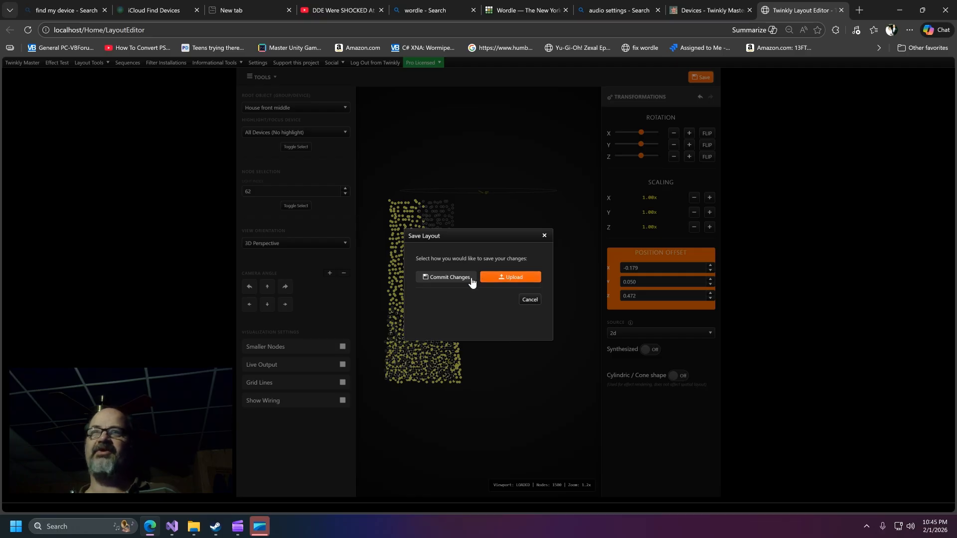
click(444, 280)
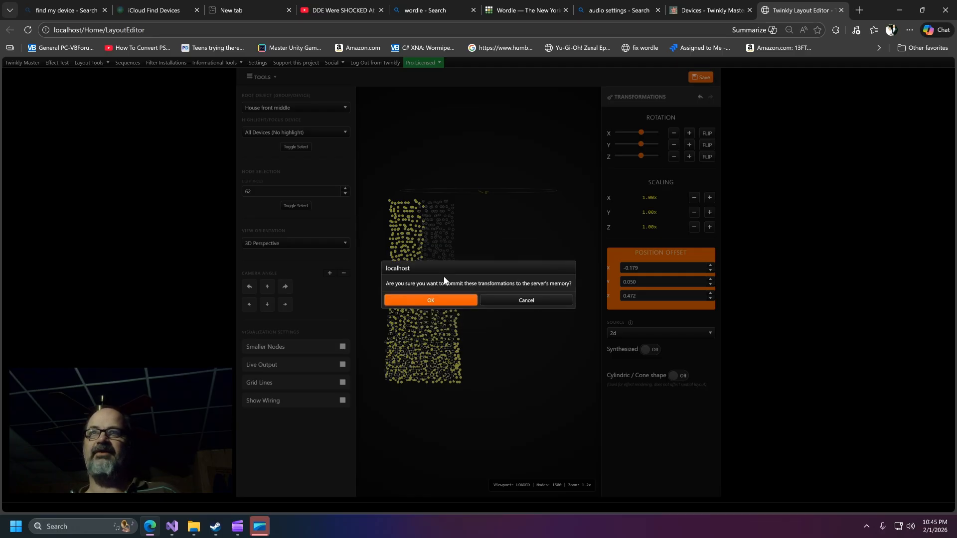
click(435, 301)
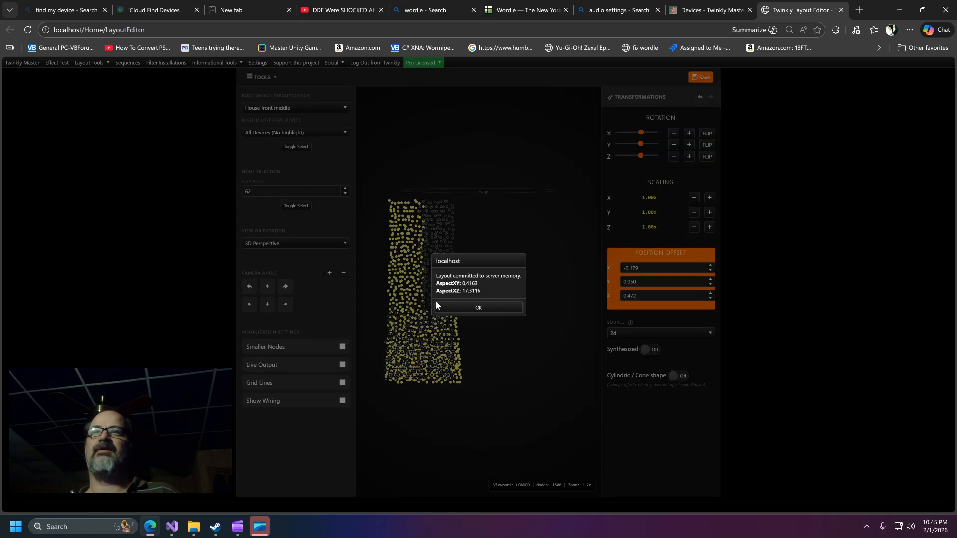
click(469, 307)
- Switch the root object to House front left and back to House front middle to check the committed layout
click(320, 107)
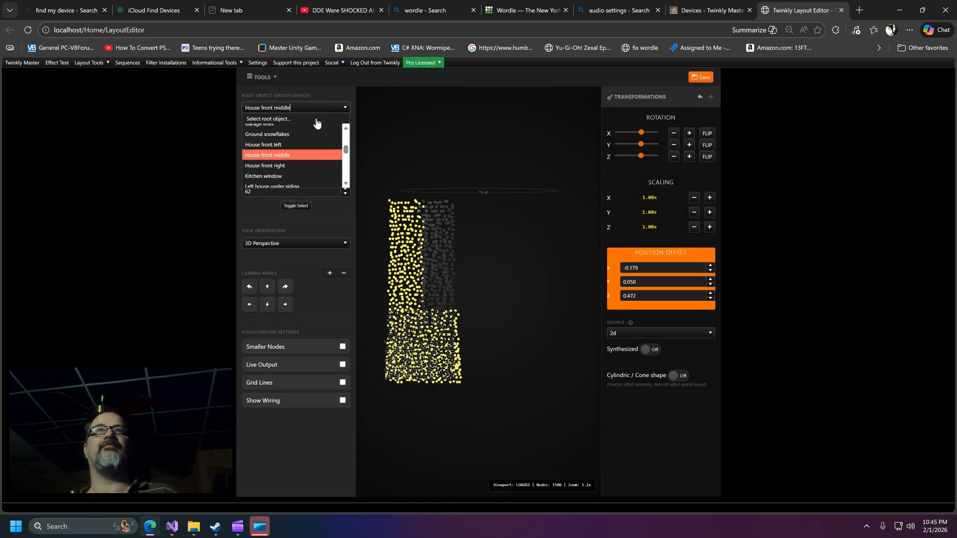
click(287, 147)
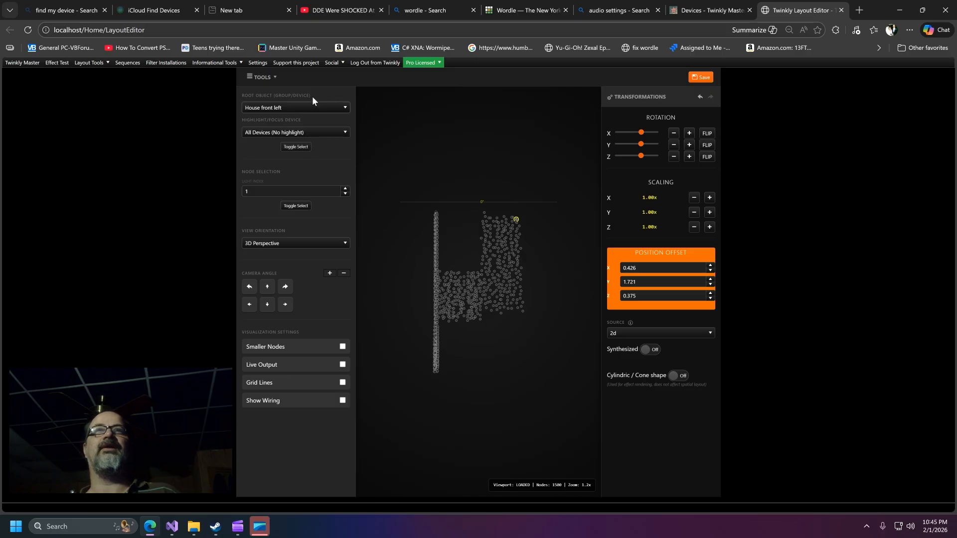
click(299, 108)
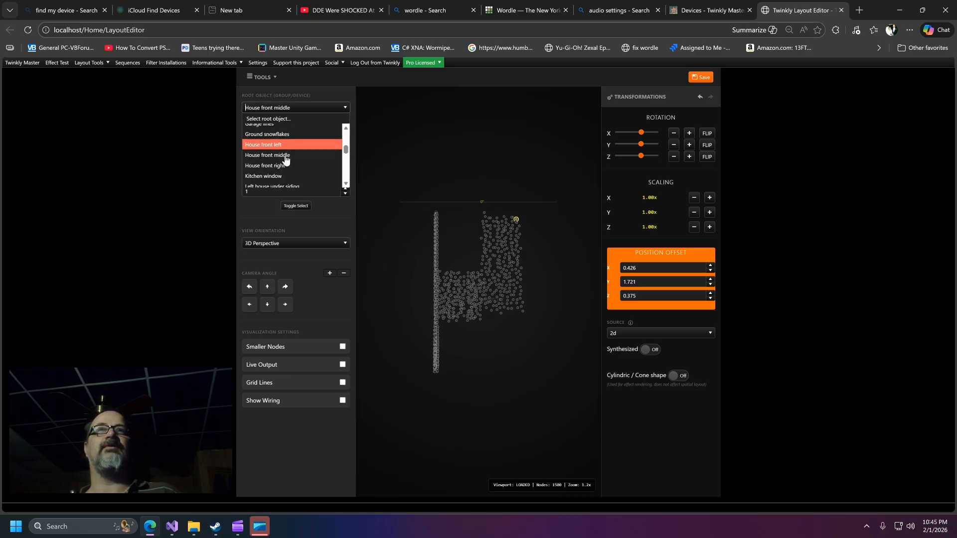
click(285, 156)
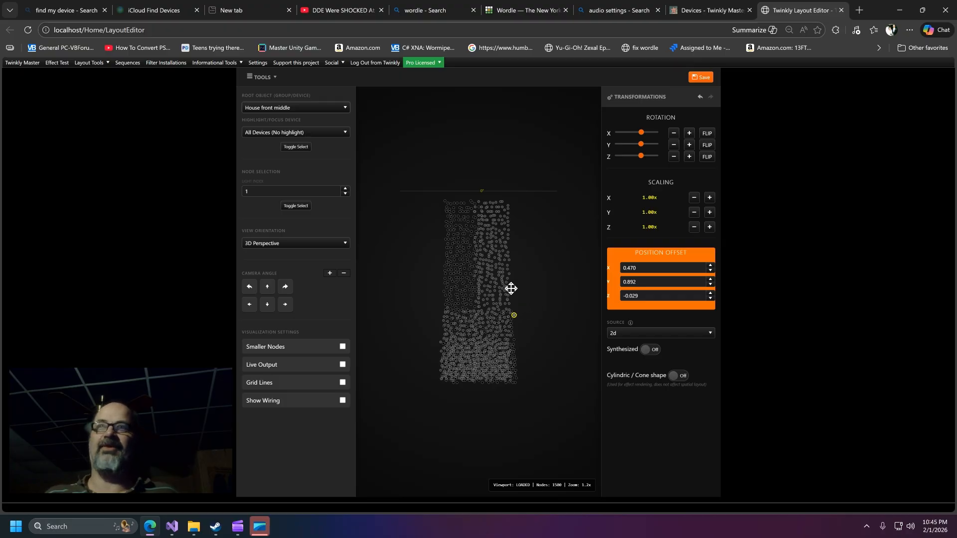
- Open the Layout Exporter page and return to the Layout Editor
mouse_move(104, 62)
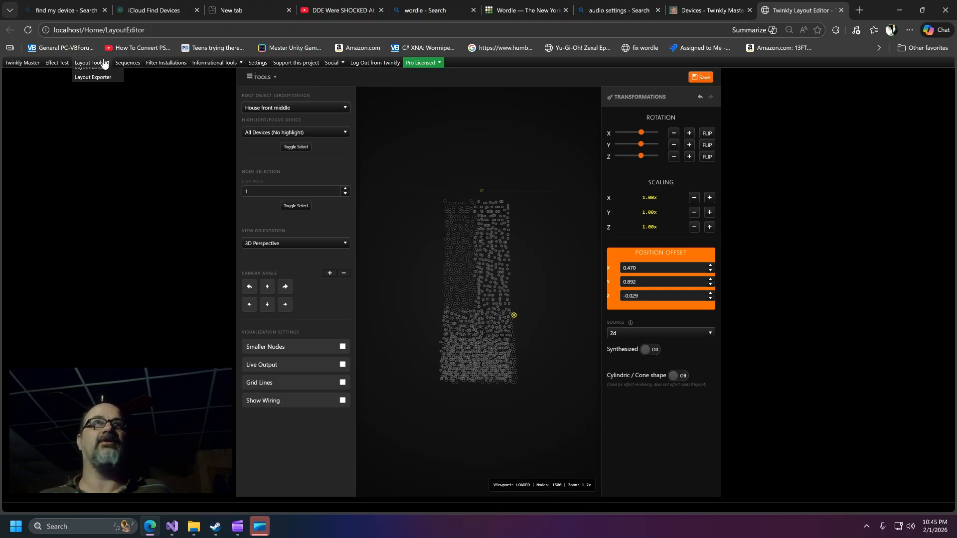
click(91, 89)
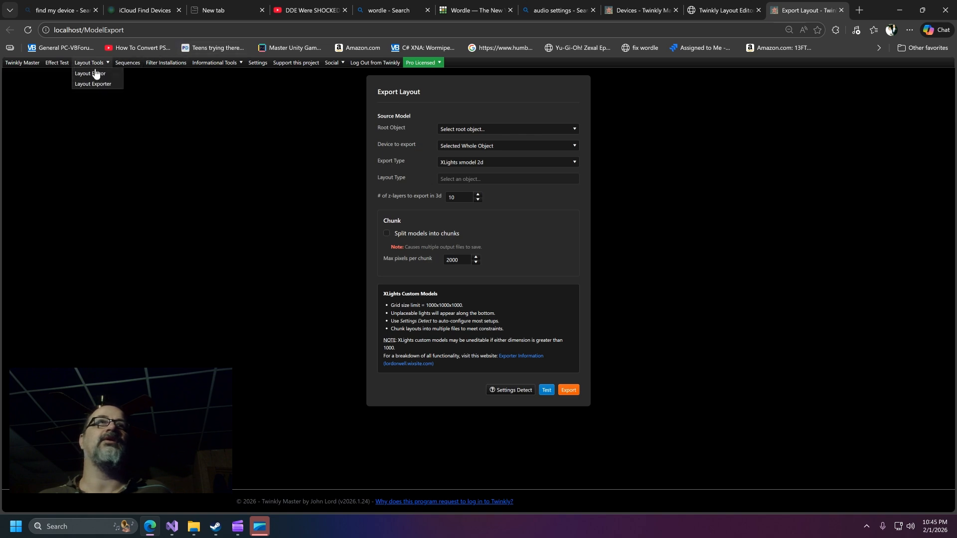
click(95, 75)
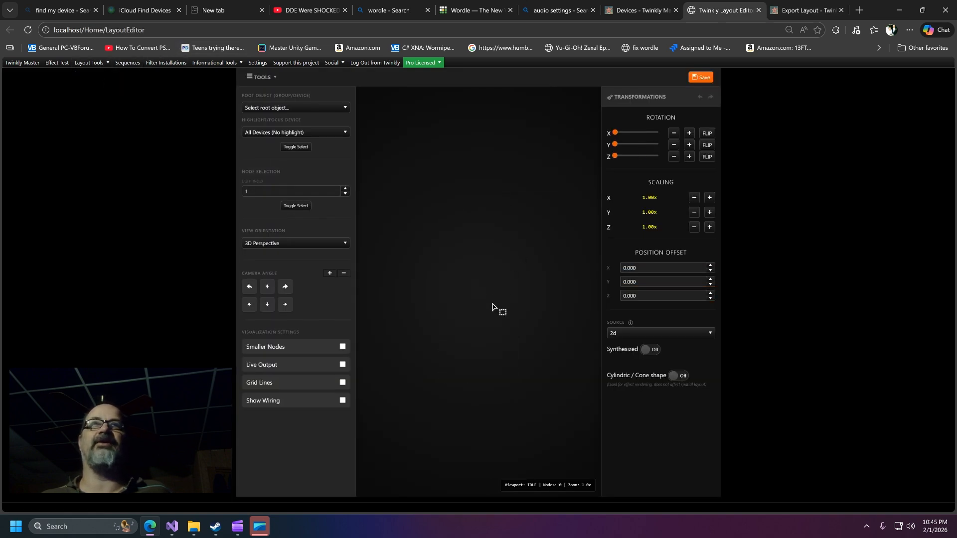
- Load House front right as the root object
click(316, 110)
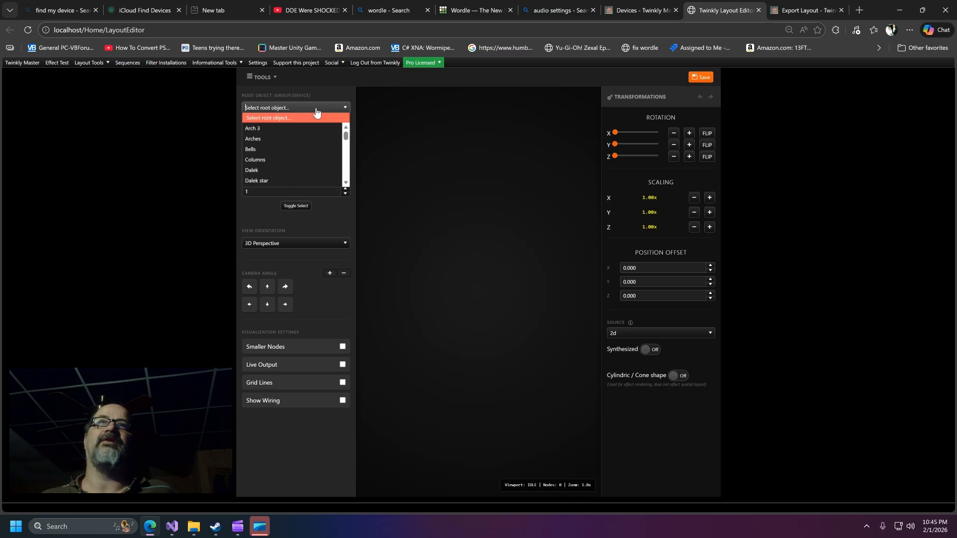
scroll(286, 167, down, 5)
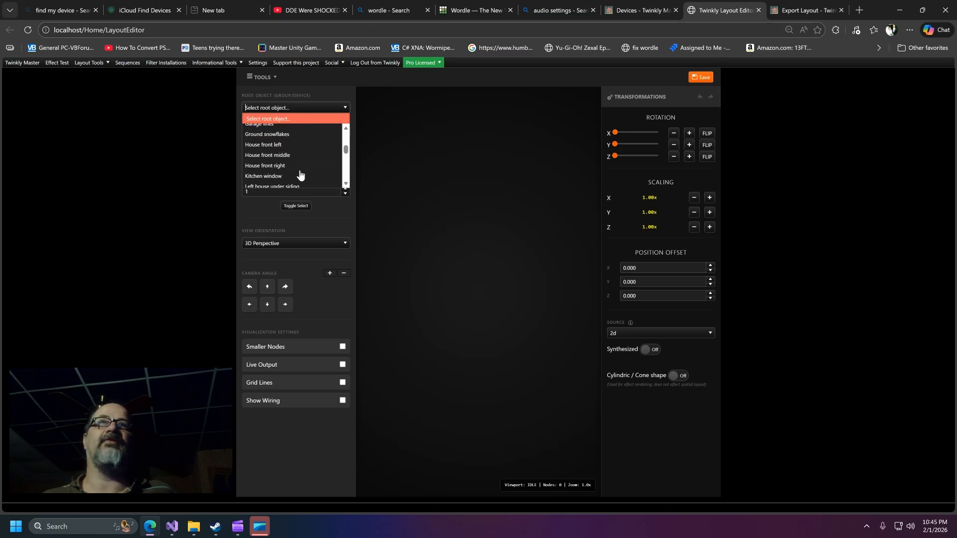
click(284, 168)
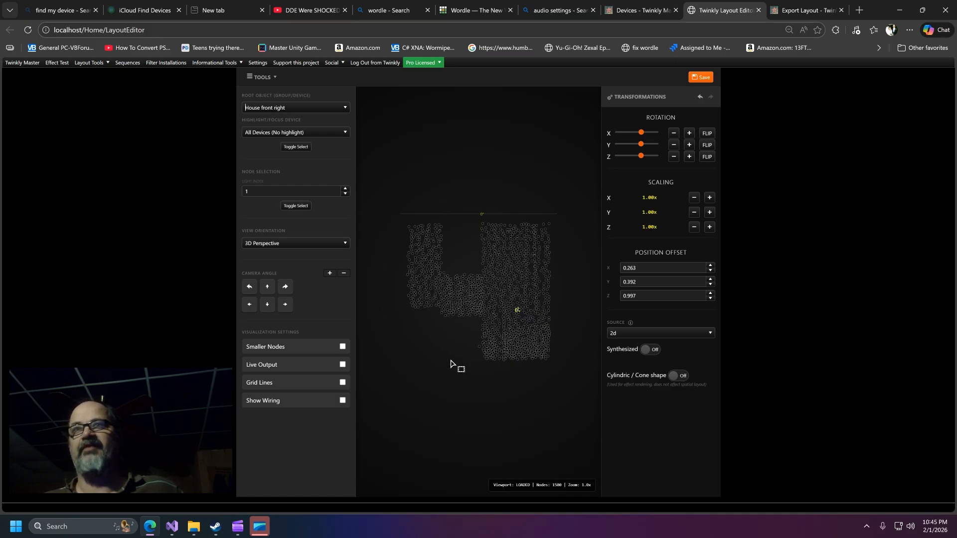
- Pick light node 986 near the lower block's left edge and change the layout's source to 3d
click(482, 344)
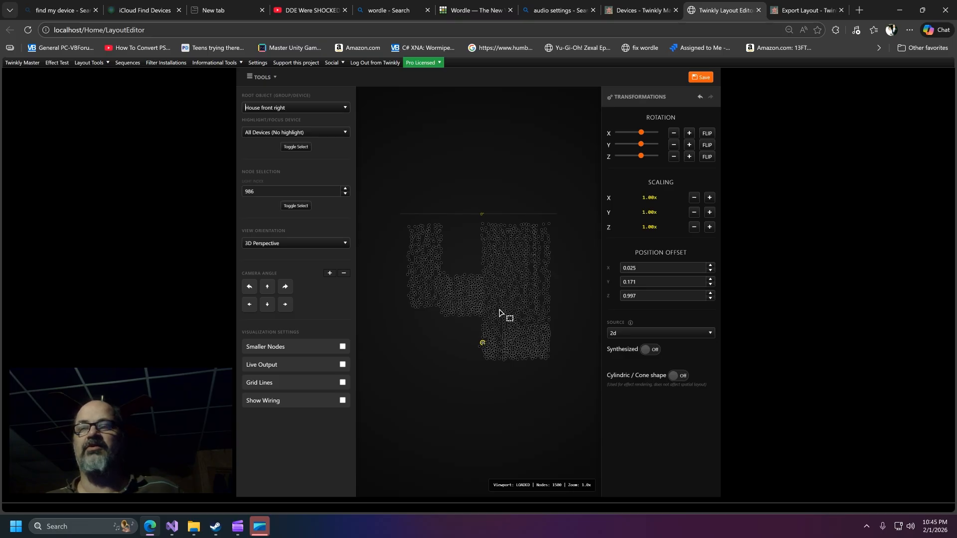
mouse_move(444, 378)
mouse_down()
mouse_move(507, 386)
mouse_move(427, 382)
mouse_up()
click(655, 332)
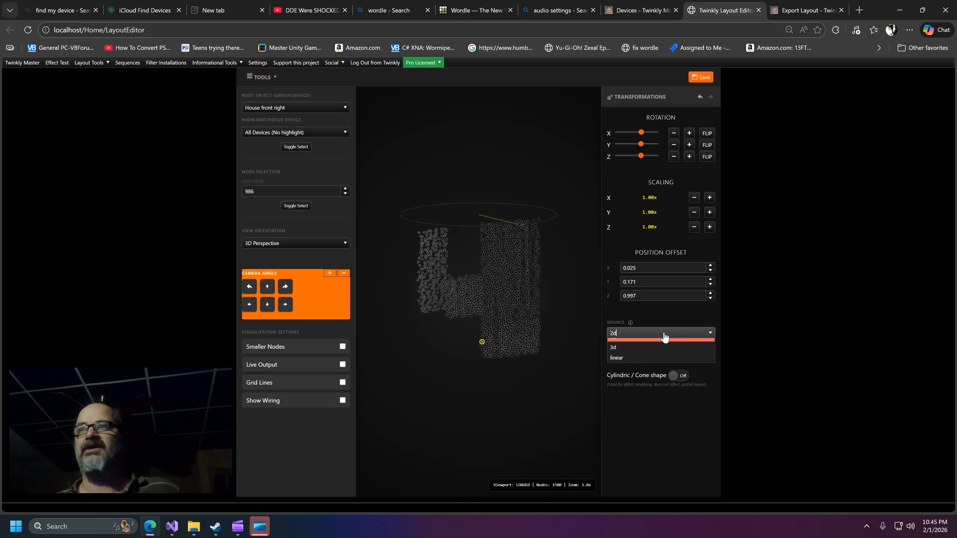
drag(553, 395, 527, 391)
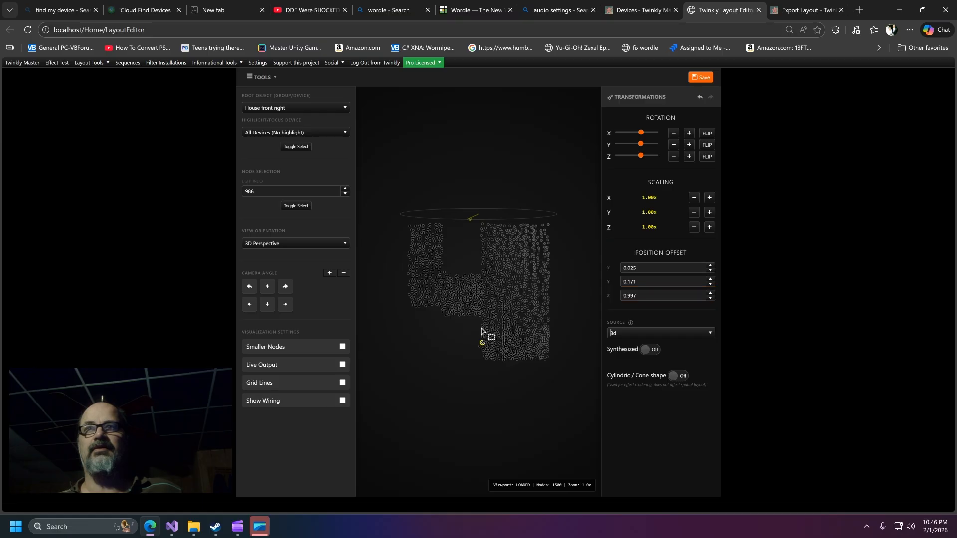
- Select the left-hand section of House front right, rotate it about the Y axis, and clear the selection
click(469, 309)
drag(473, 323, 405, 220)
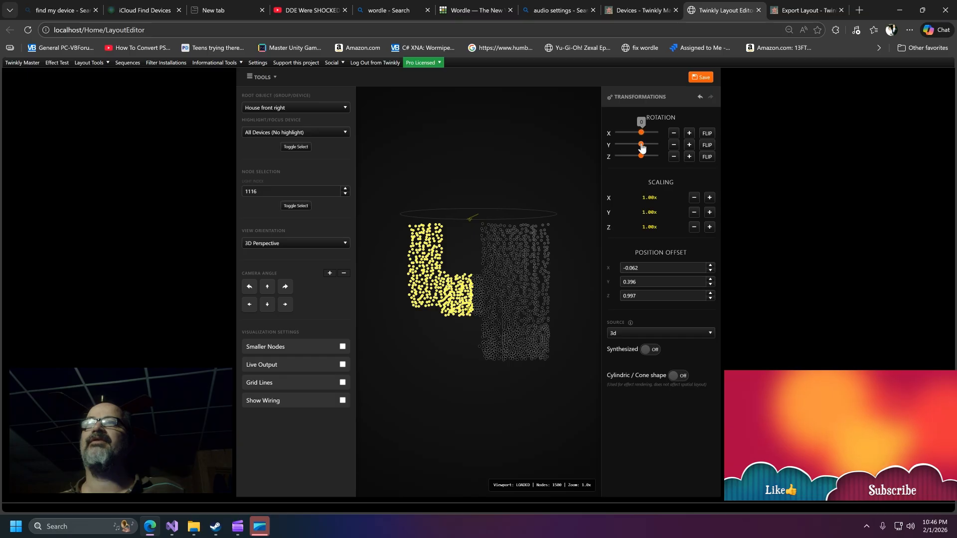
drag(641, 145, 625, 148)
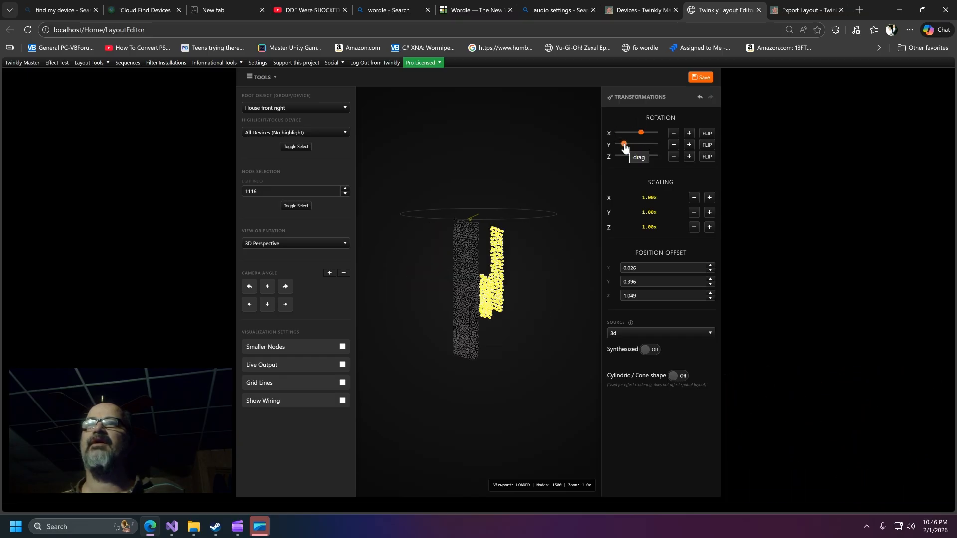
drag(624, 148, 634, 150)
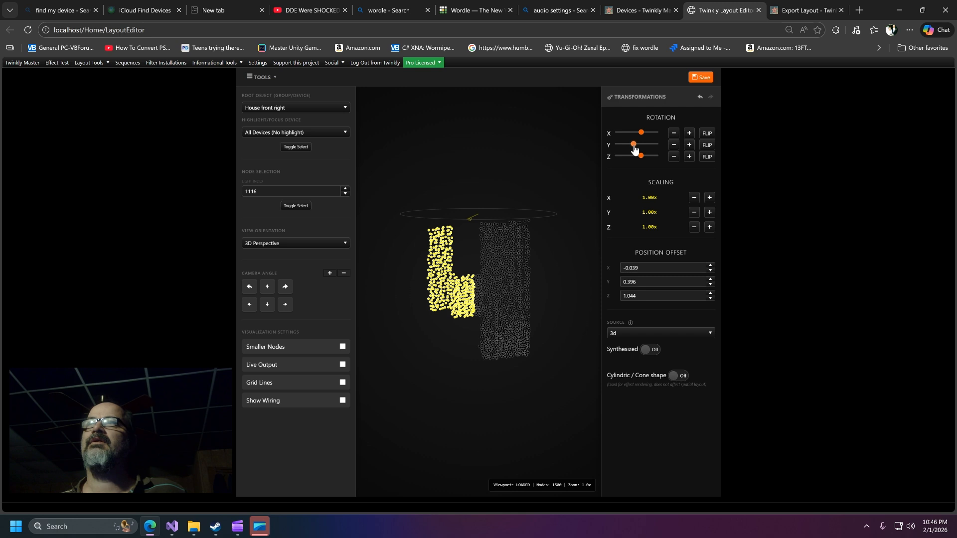
click(673, 145)
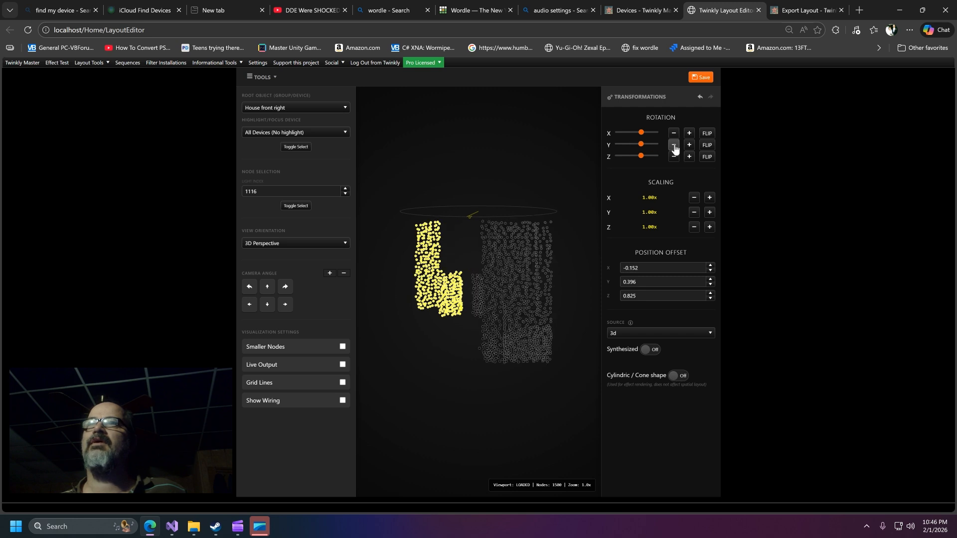
click(458, 407)
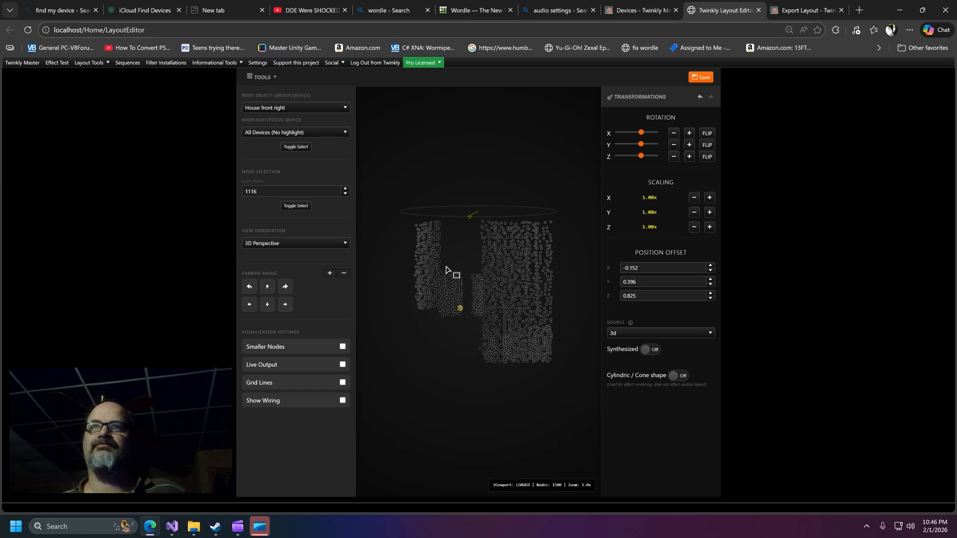
- Select all nodes in the left-hand section of House front right
click(413, 241)
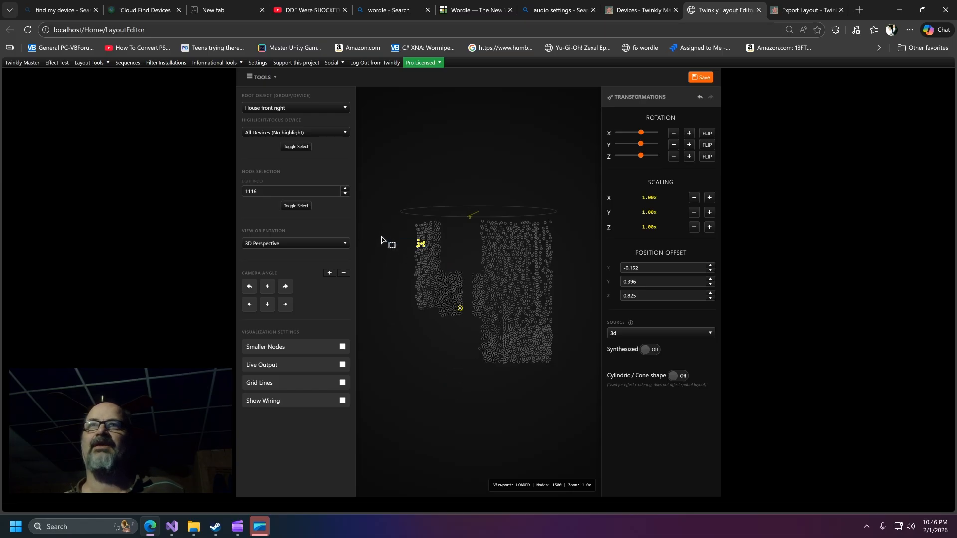
drag(410, 224, 477, 332)
click(404, 224)
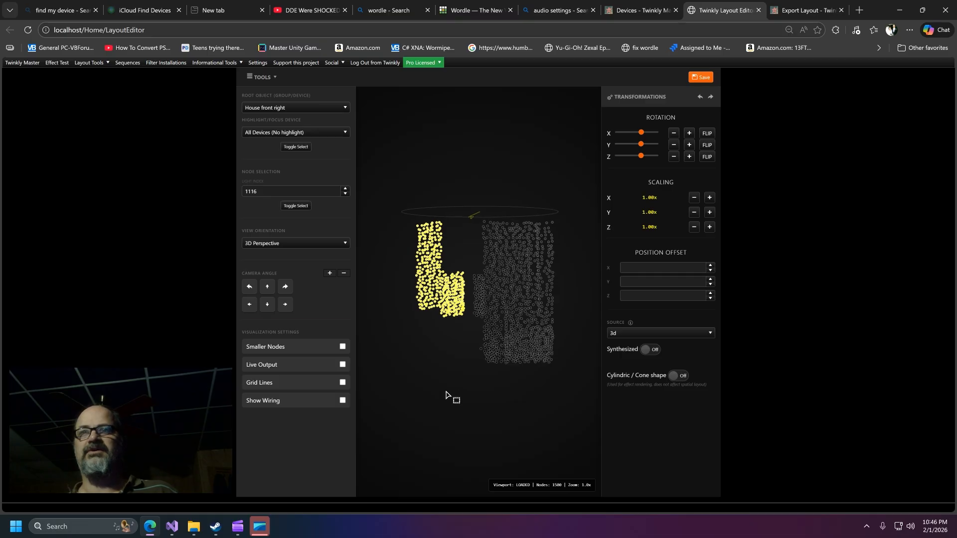
key(c)
drag(412, 384, 459, 379)
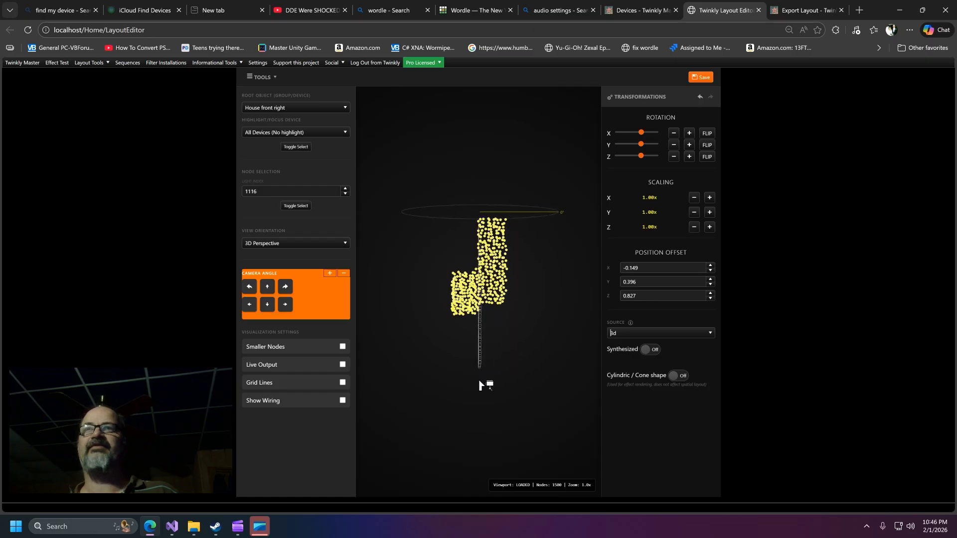
- Rotate the selected section about the Y axis until it stands perpendicular to the right-hand section
click(689, 145)
click(689, 147)
click(689, 150)
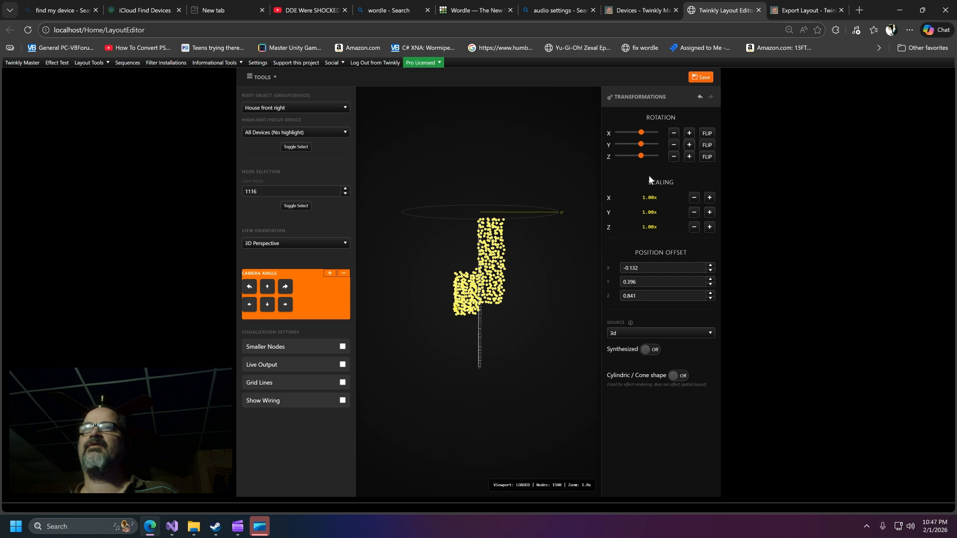
drag(534, 315, 532, 344)
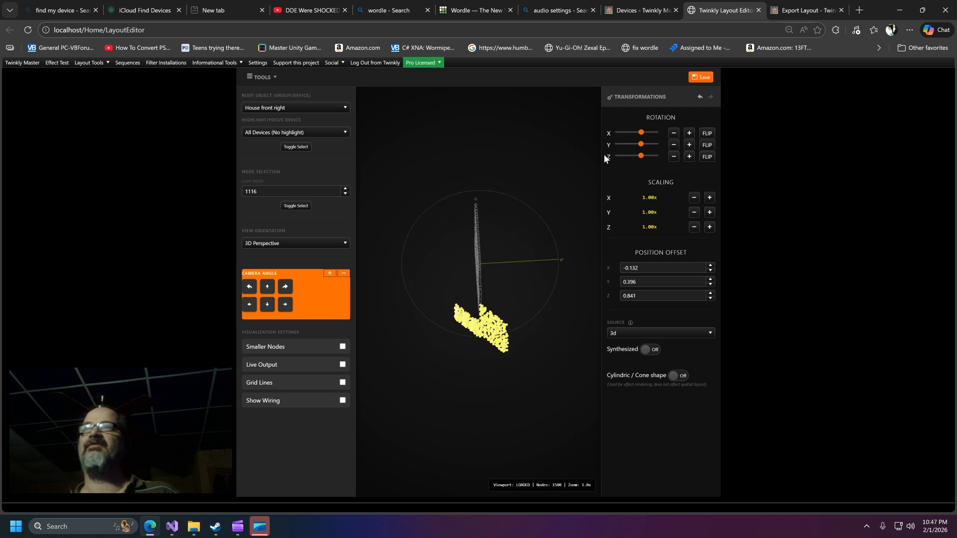
click(675, 146)
click(674, 147)
click(675, 150)
click(674, 151)
click(674, 152)
click(674, 152)
click(673, 153)
click(674, 152)
click(673, 153)
click(674, 152)
click(673, 153)
click(673, 152)
click(673, 152)
click(674, 153)
click(673, 152)
click(670, 157)
click(671, 156)
click(671, 157)
- Move the selected section next to the right-hand section's edge, to a position offset of about X -0.061 and Z 0.573
key(Left)
key(Left)
key(Left)
drag(506, 390, 439, 370)
key(Right)
key(Right)
key(Right)
key(Right)
key(Right)
key(Right)
key(Right)
key(Right)
key(Right)
key(Right)
key(Right)
key(Right)
key(Right)
key(Right)
key(Right)
key(Right)
key(Right)
key(Right)
key(Right)
key(Right)
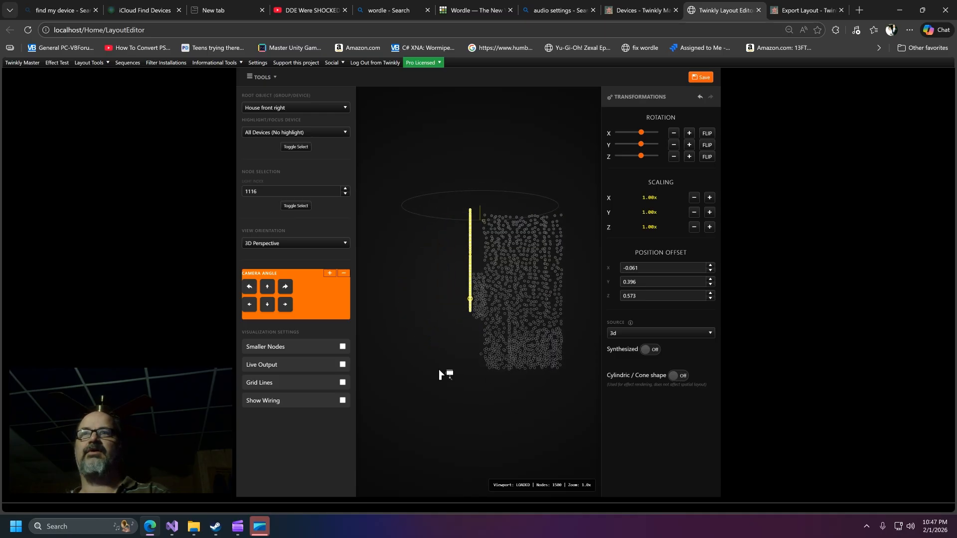
- Rotate the selected section about the Y axis in small negative increments, finishing with a rotation of -76
drag(440, 371, 467, 189)
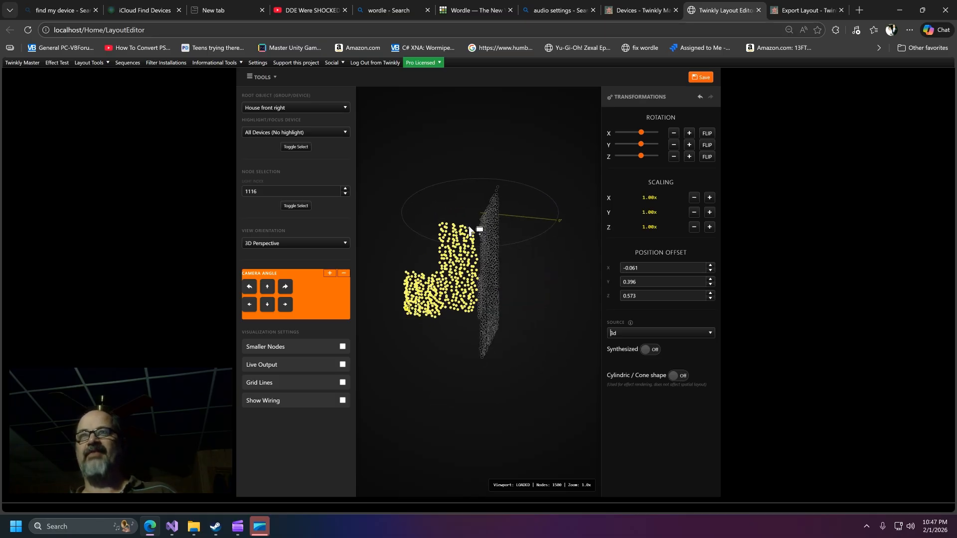
drag(445, 385, 594, 200)
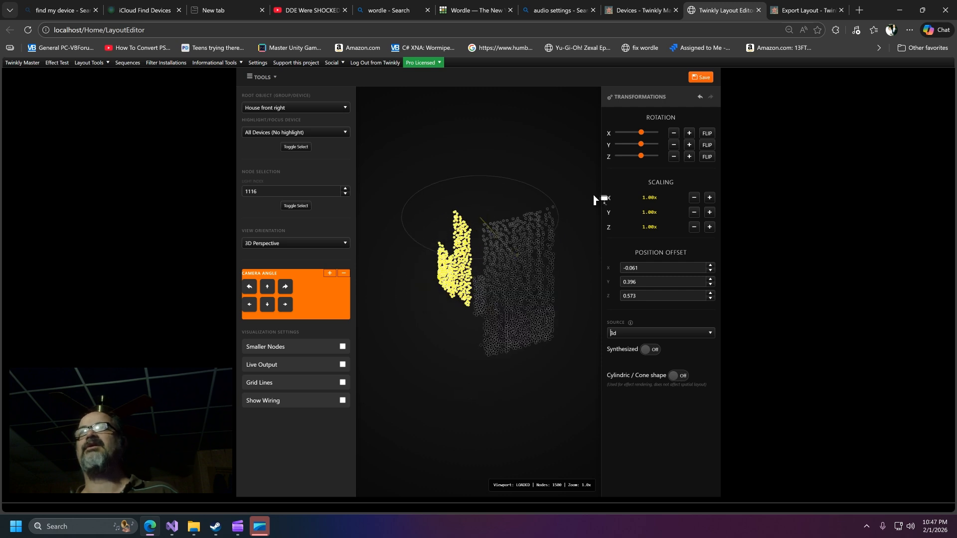
click(672, 146)
click(672, 146)
click(672, 146)
click(672, 145)
click(671, 145)
click(672, 145)
click(671, 145)
drag(641, 145, 645, 146)
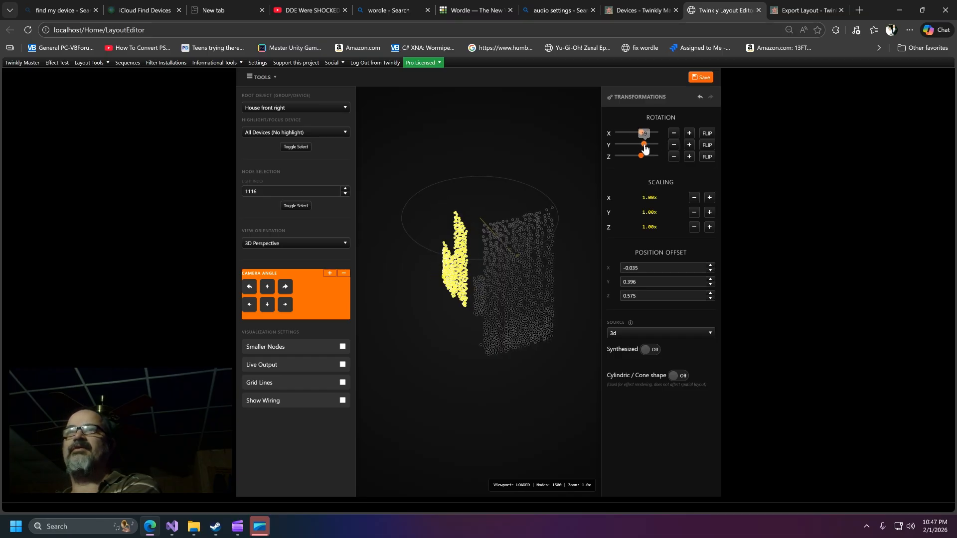
click(630, 145)
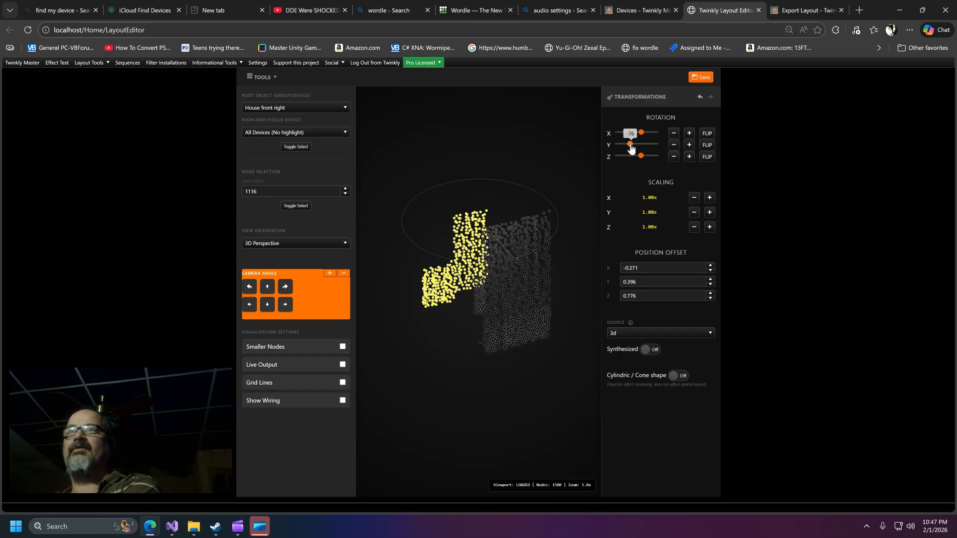
- Move the selected section until it lines up with the right-hand section as seen from above
drag(560, 288, 529, 312)
key(Down)
key(Down)
key(Down)
key(Down)
key(Down)
key(Down)
key(Down)
key(Down)
key(Down)
key(Down)
key(Down)
key(Down)
key(Down)
key(Down)
key(Down)
key(Down)
key(Down)
key(Down)
key(Down)
key(Down)
key(Down)
key(Left)
key(Left)
key(Left)
key(Left)
key(Left)
key(Left)
key(Left)
key(Left)
key(Left)
key(Left)
key(Left)
key(Left)
key(Left)
key(Left)
key(Left)
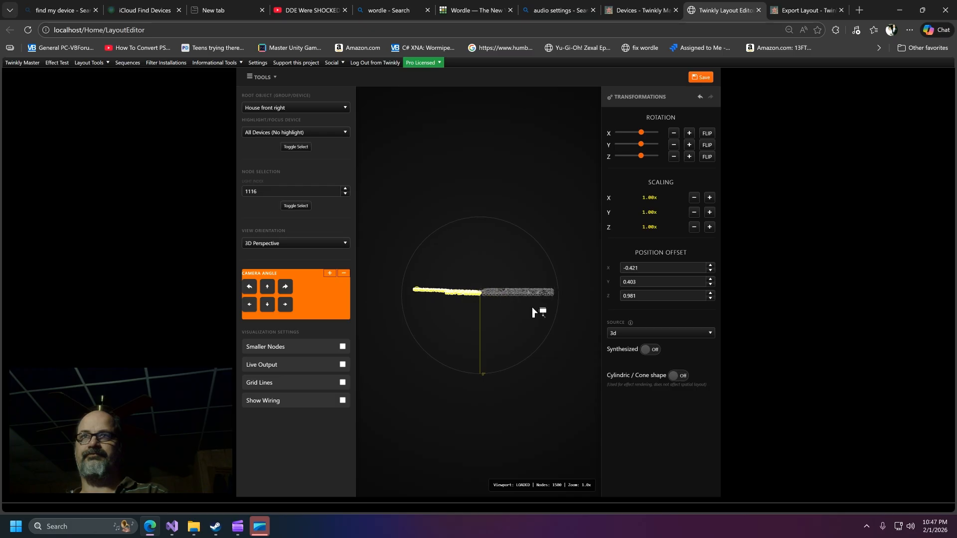
key(Left)
key(Left)
key(Left)
- Nudge the selected section sideways and downward to a position offset of about X -0.456, Y 0.368, Z 0.995
drag(514, 328, 513, 277)
key(Left)
key(Left)
key(Down)
key(Down)
key(Down)
key(Down)
key(Down)
key(Down)
key(Down)
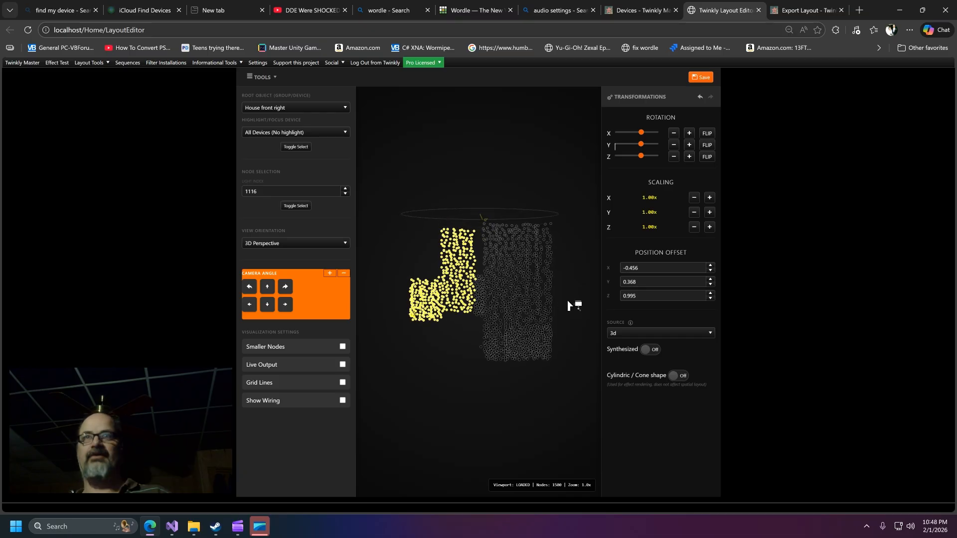
- Move the selected section freehand to about X -0.539, Y 0.348, Z 0.992 and scale it to 0.99x on all axes
mouse_move(483, 357)
mouse_down()
mouse_move(458, 355)
mouse_move(500, 351)
mouse_move(466, 360)
mouse_move(471, 346)
mouse_up()
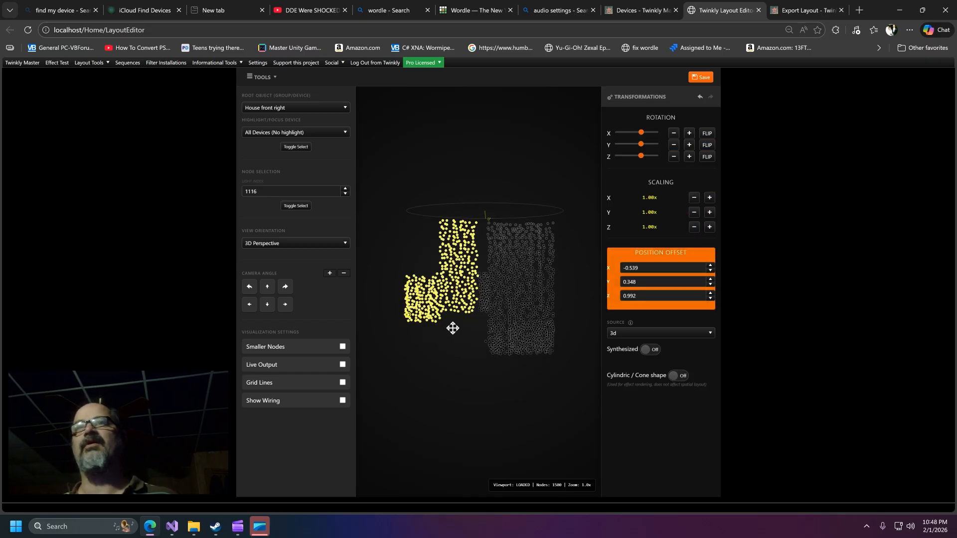
mouse_move(453, 329)
mouse_down()
mouse_move(482, 374)
mouse_move(514, 356)
mouse_move(512, 341)
mouse_move(450, 328)
mouse_up()
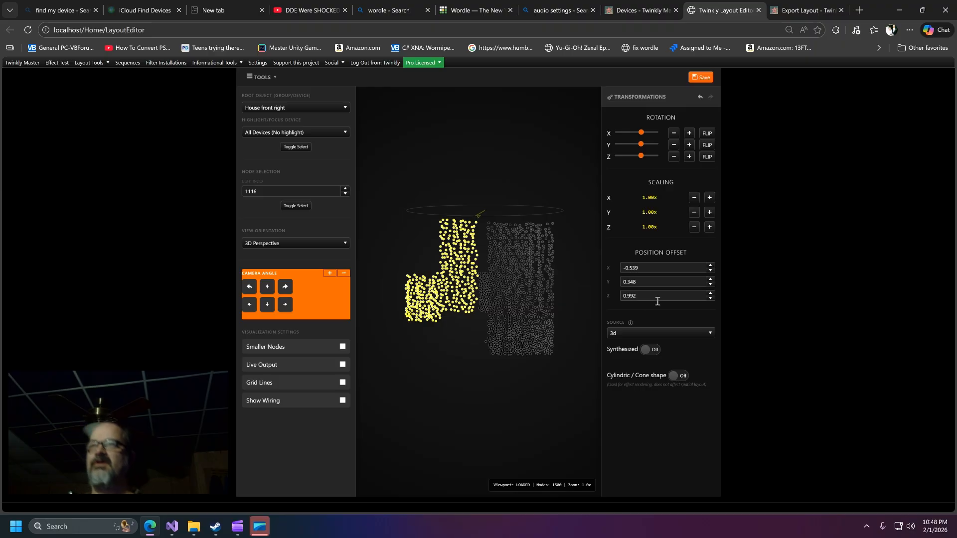
scroll(444, 310, up, 1)
scroll(444, 310, down, 1)
scroll(447, 310, down, 1)
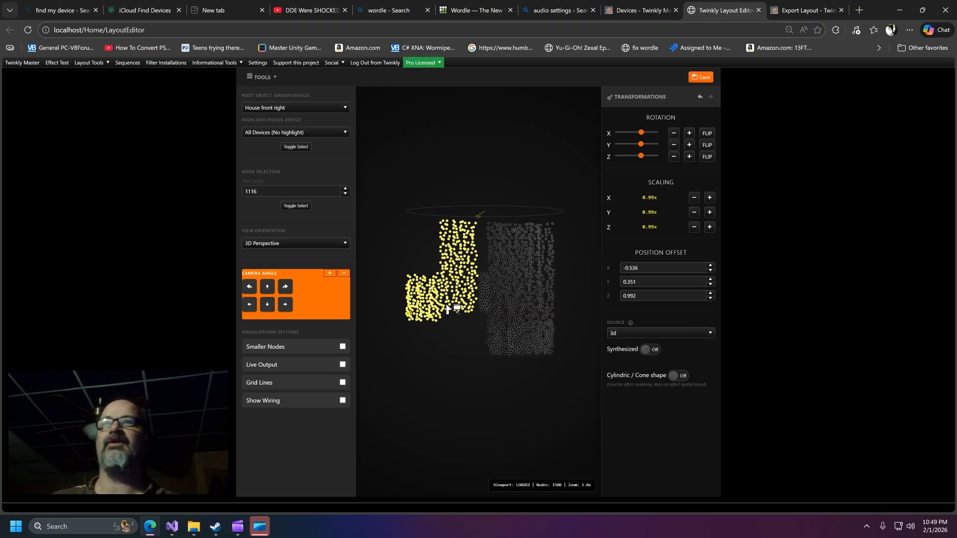
- Adjust the selected section's vertical position by lowering its Y offset to -0.048
click(710, 280)
click(710, 280)
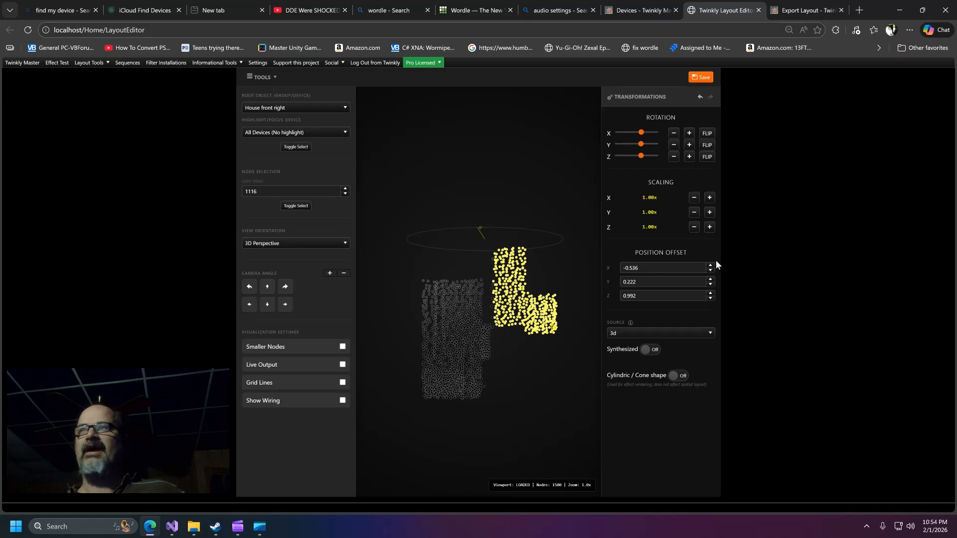
click(711, 284)
click(711, 284)
click(711, 284)
click(711, 284)
click(711, 284)
click(711, 284)
click(711, 284)
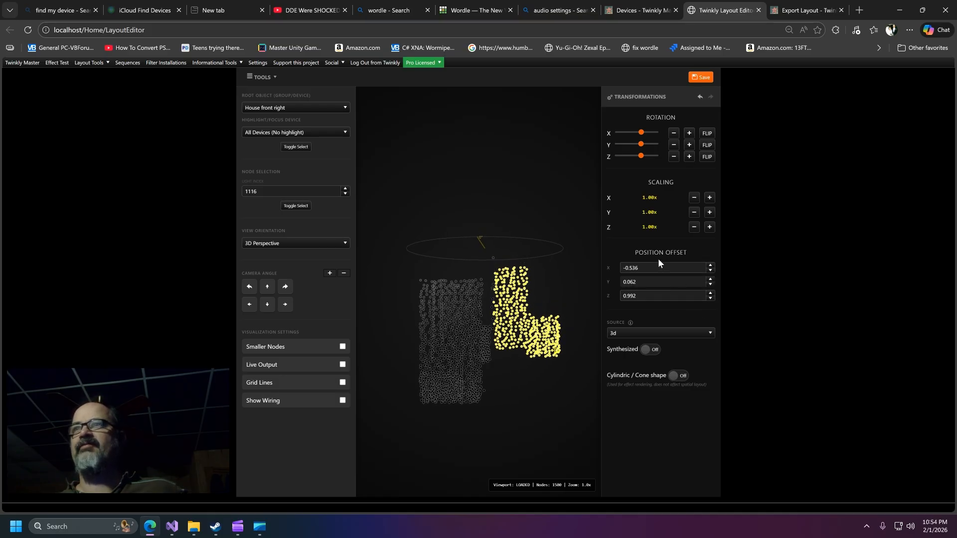
click(711, 284)
click(711, 284)
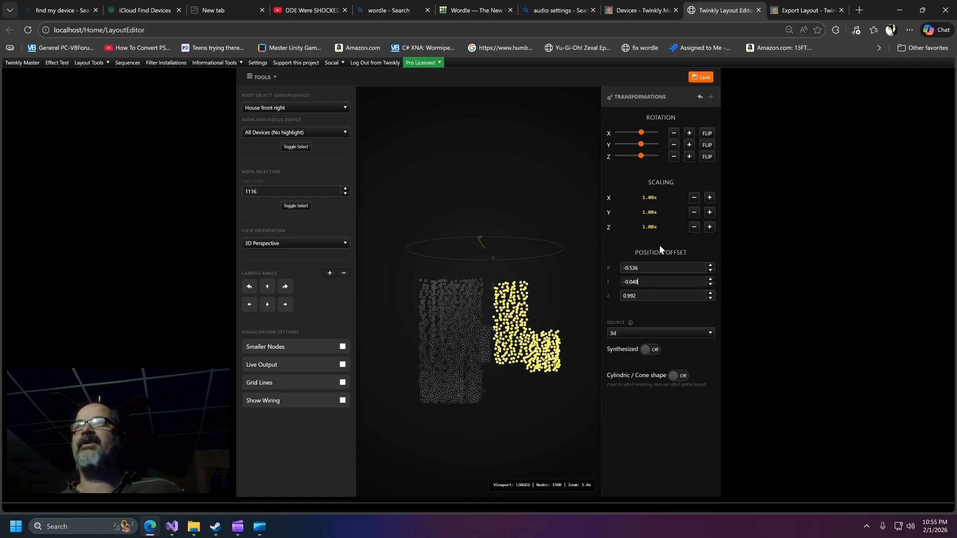
- Stretch the selected section along the Y axis in small increments, and reduce it slightly again
click(710, 214)
click(710, 213)
click(710, 214)
click(710, 214)
click(710, 214)
click(710, 214)
click(710, 213)
click(694, 213)
click(694, 213)
click(694, 213)
- Widen the selected section along the X axis by a few increments and reduce it by one
click(709, 198)
click(709, 197)
click(709, 198)
click(710, 198)
click(710, 197)
click(693, 198)
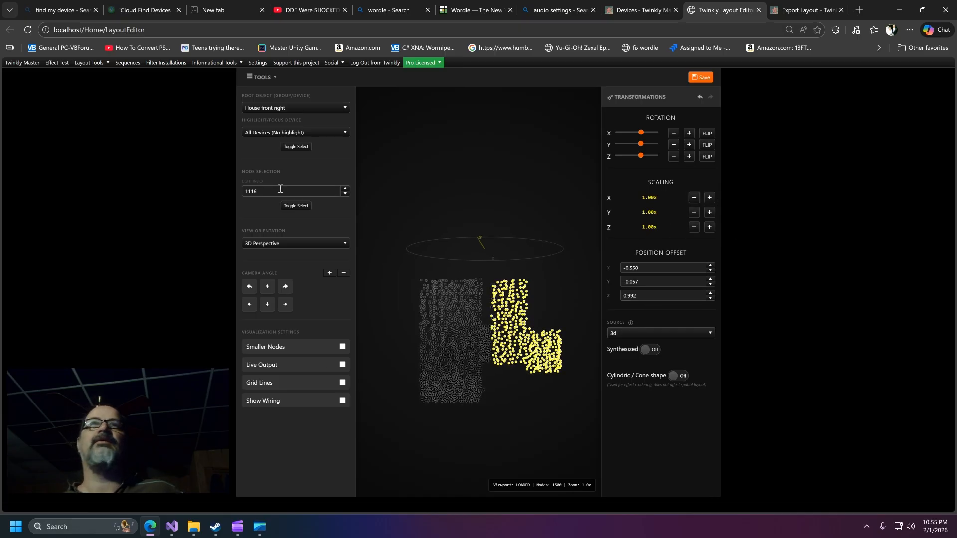
- Load Dalek as the root object and discard the unsaved changes to House front right
click(299, 107)
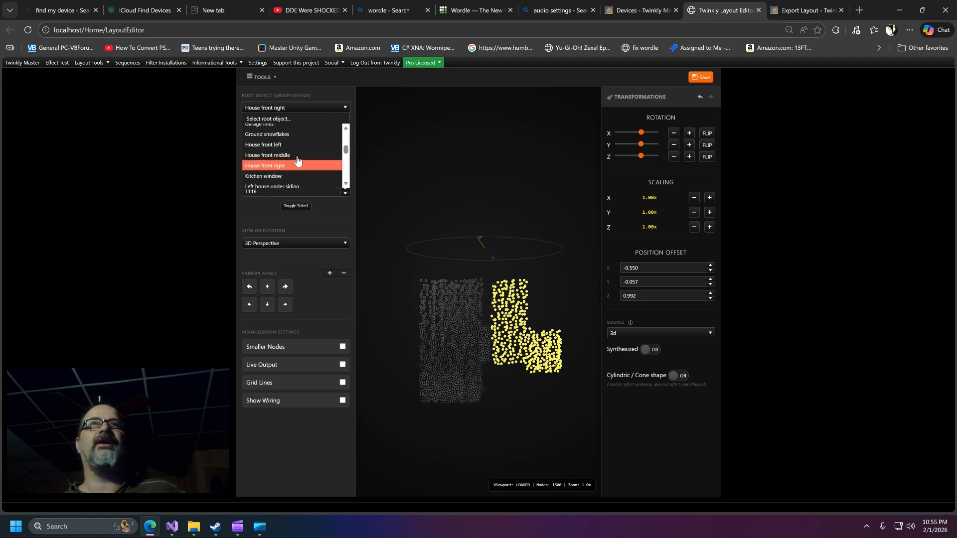
scroll(299, 158, up, 5)
click(251, 171)
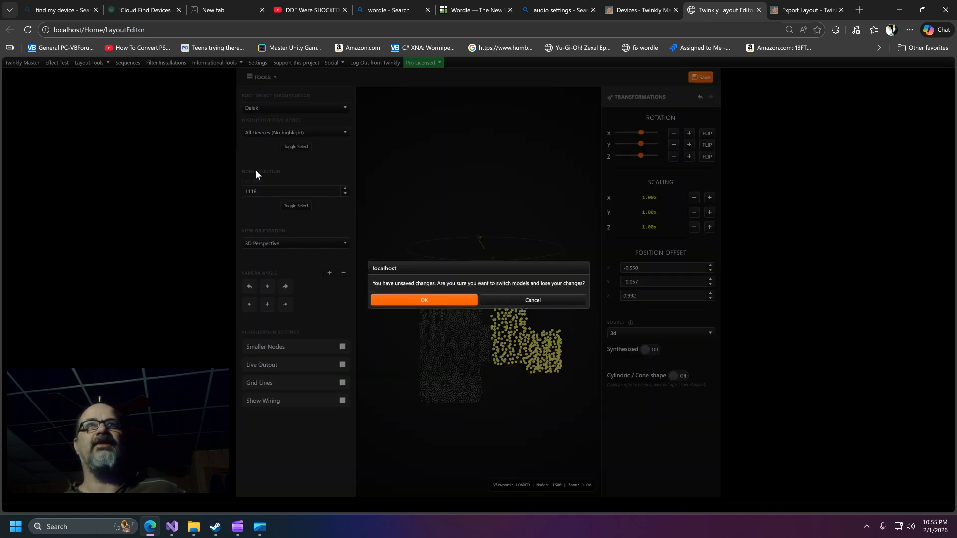
click(416, 301)
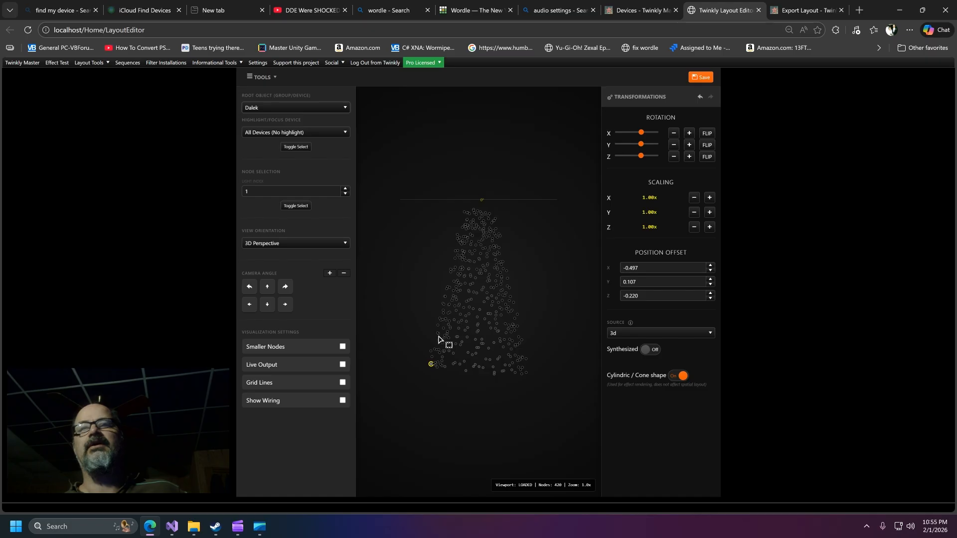
- Pick light node 192 in the lower part of the Dalek and raise the Z position offset to 0.191
click(467, 339)
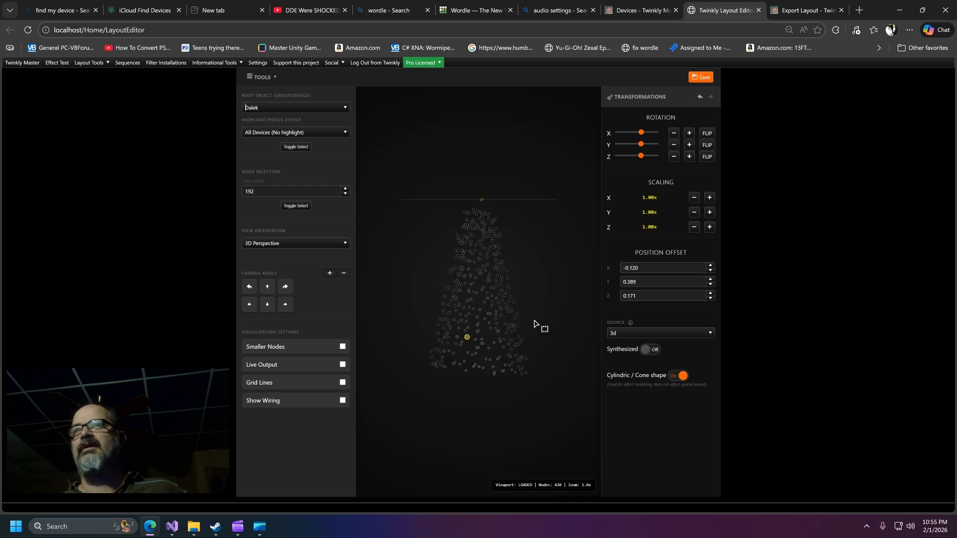
drag(459, 334, 470, 338)
drag(460, 334, 519, 342)
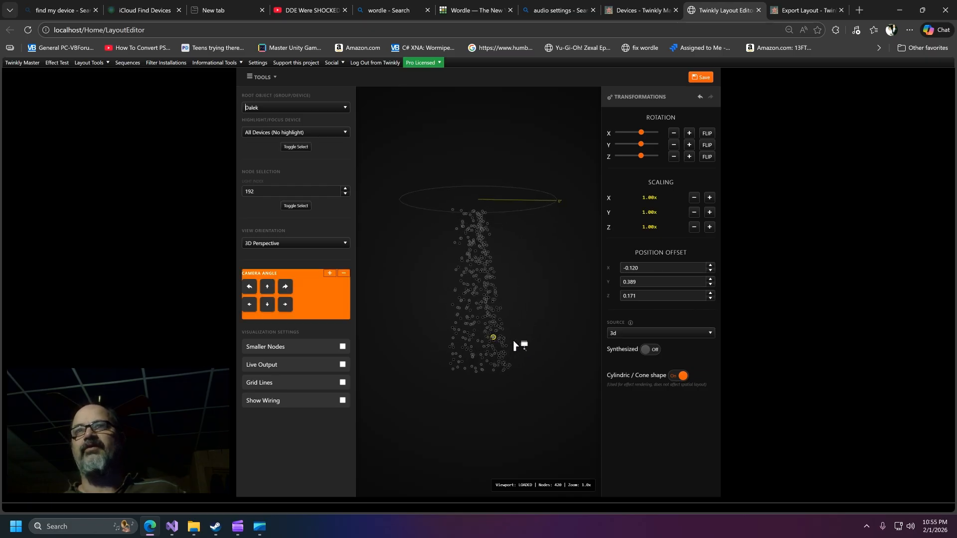
double_click(710, 294)
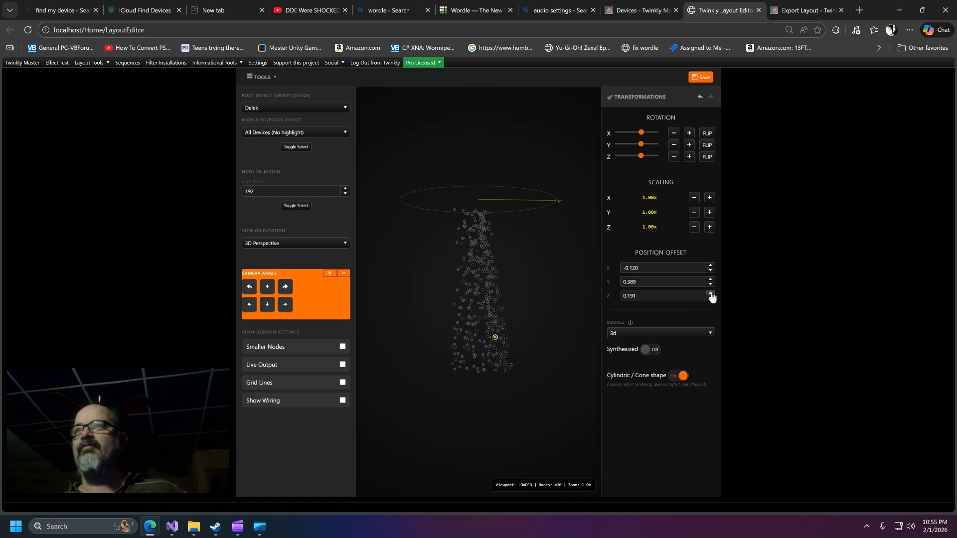
- Enlarge the Dalek layout along the Z axis in small scale increments until the Z offset is about 0.241
click(709, 228)
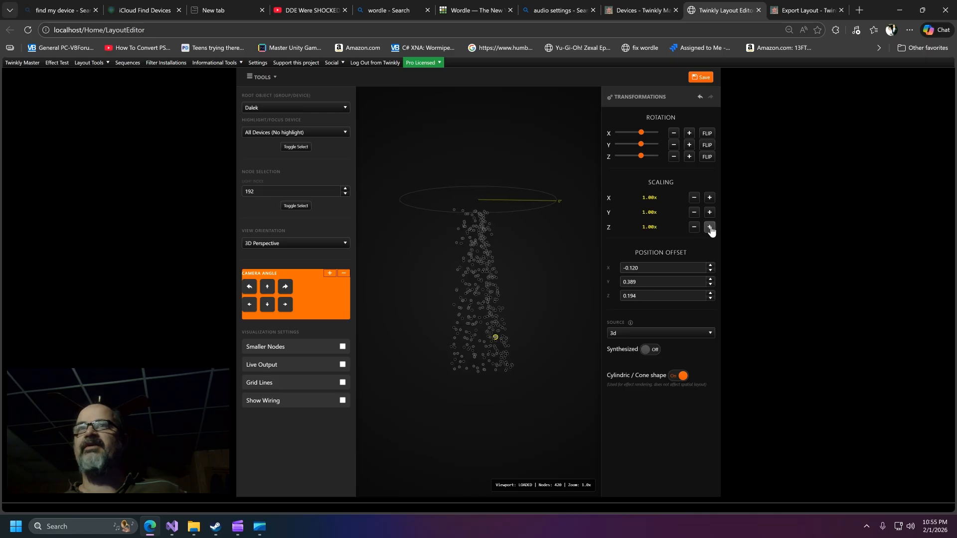
click(709, 228)
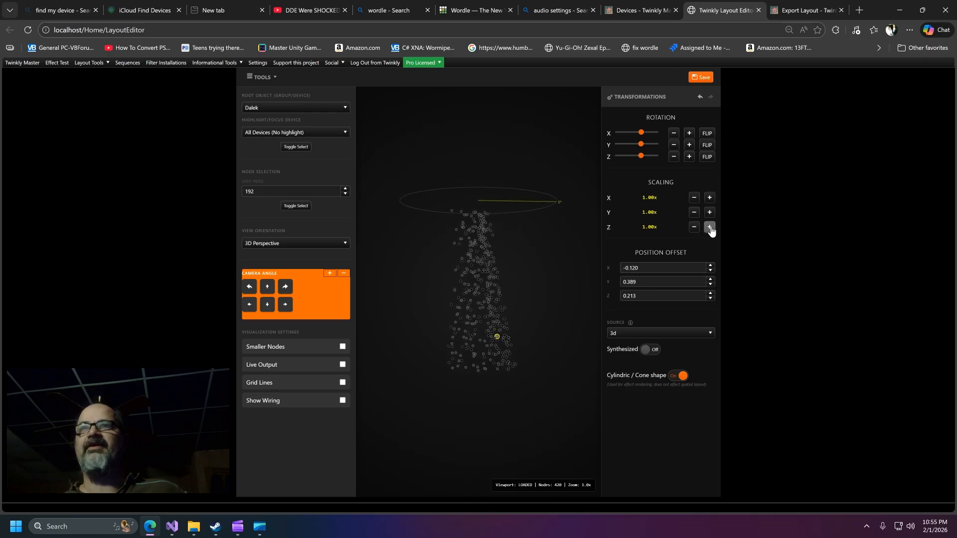
drag(561, 438, 506, 487)
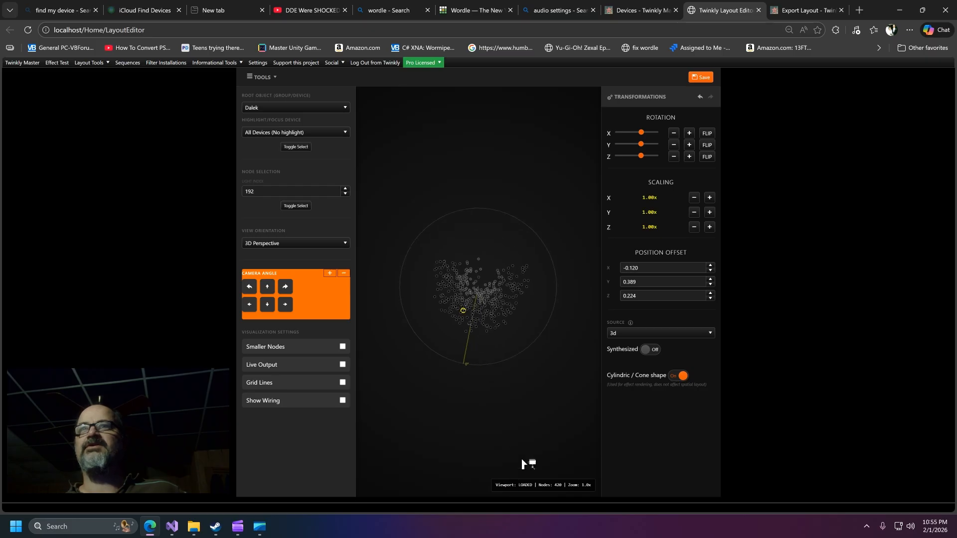
click(709, 227)
drag(455, 406, 457, 356)
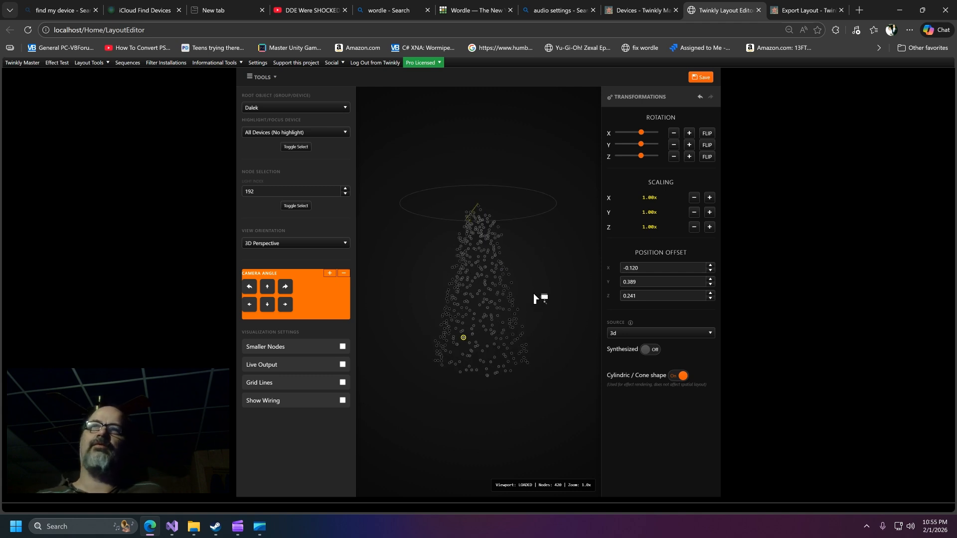
drag(547, 305, 481, 338)
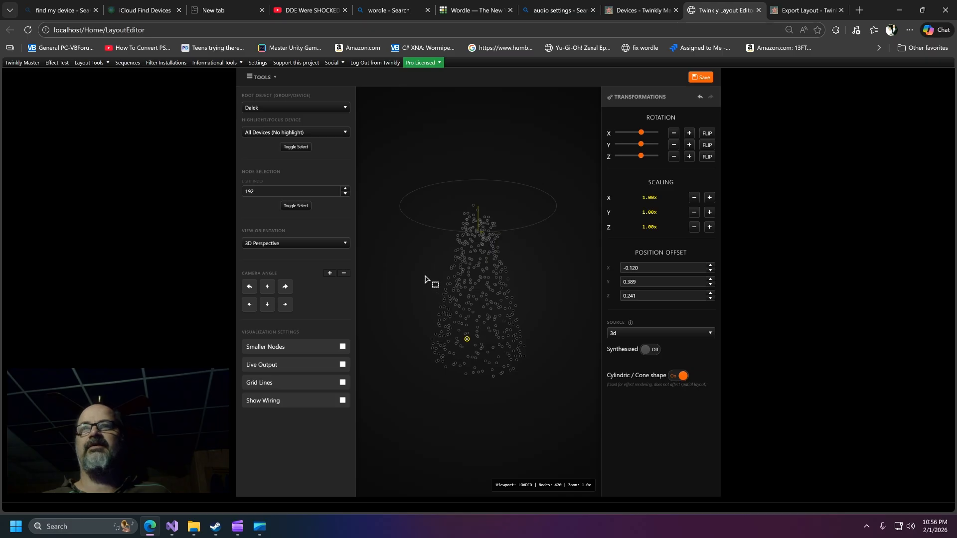
drag(475, 344, 479, 395)
click(391, 268)
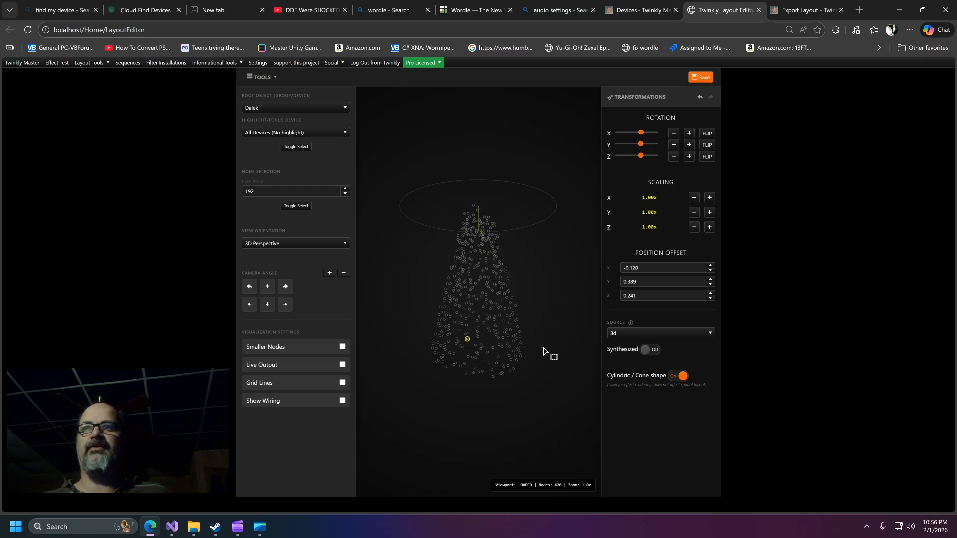
- Box-select all Dalek nodes, clear that selection, and box-select only the nodes in the lower section
drag(562, 392, 402, 195)
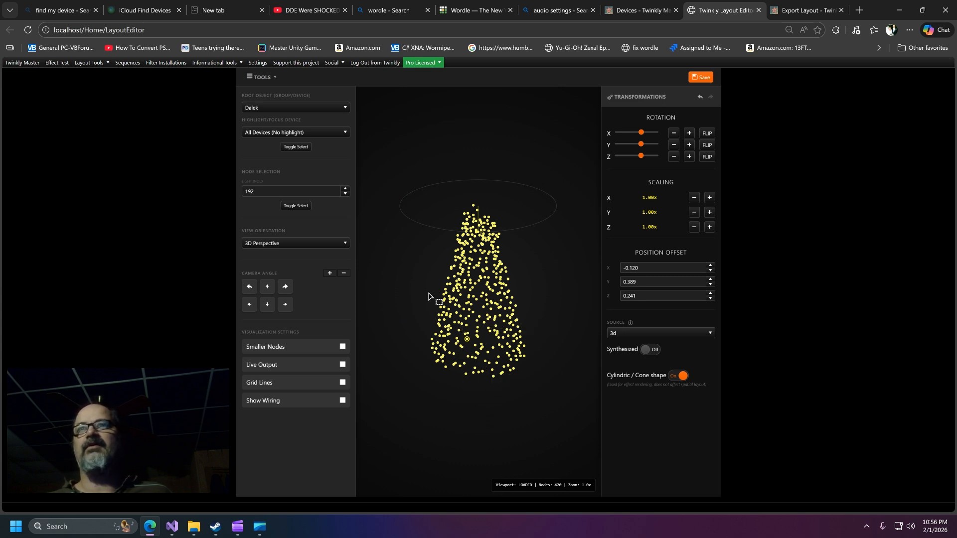
click(552, 389)
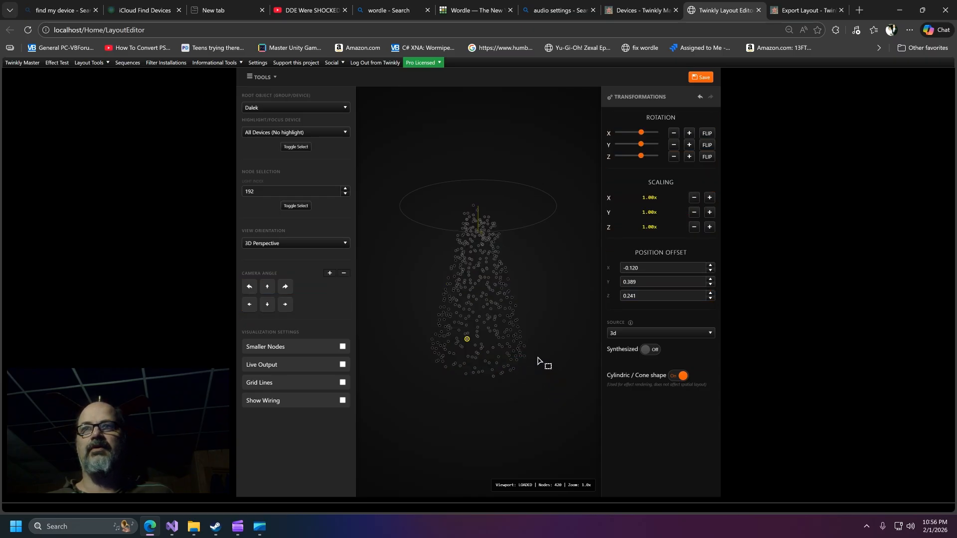
drag(548, 387, 443, 298)
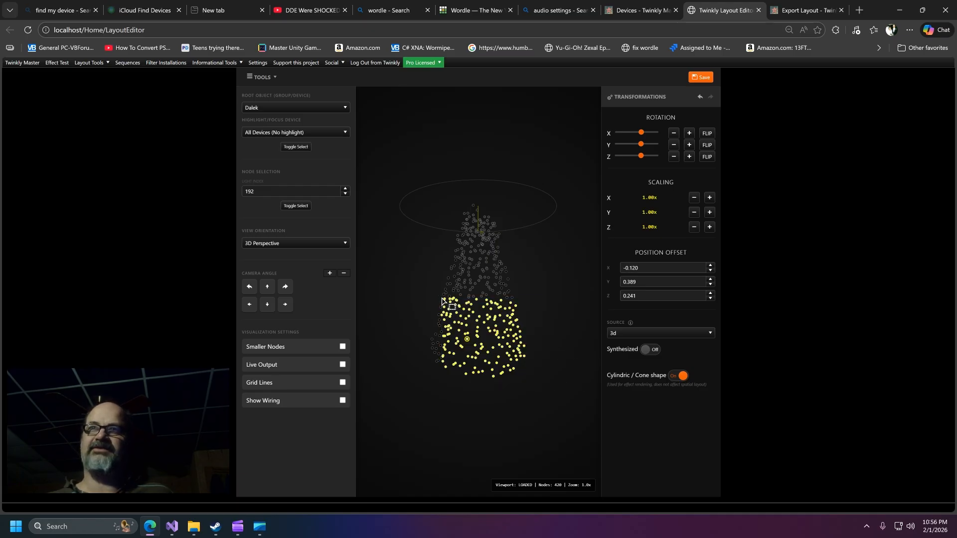
- Rotate the selected lower Dalek nodes freehand in the viewport, undo the last change, and rotate them again
right_click(509, 394)
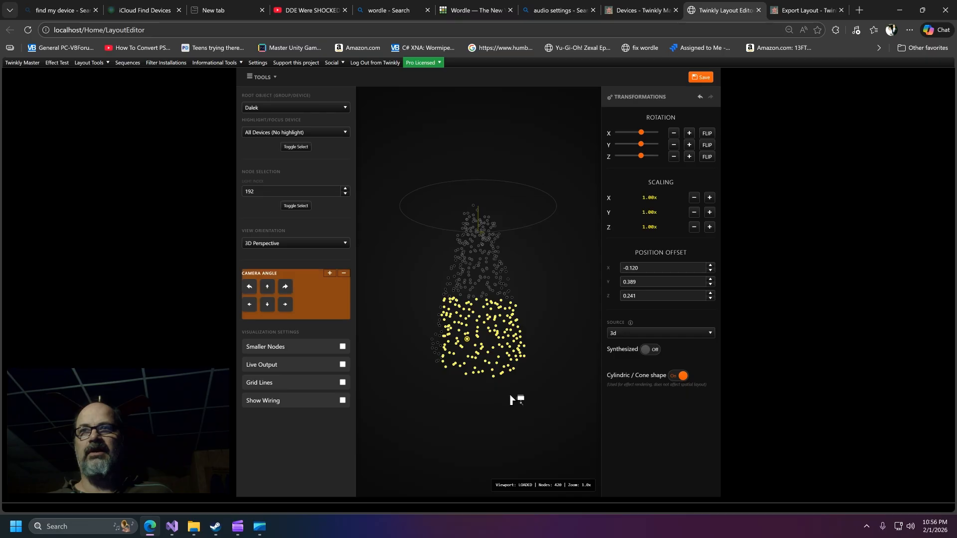
right_click(509, 395)
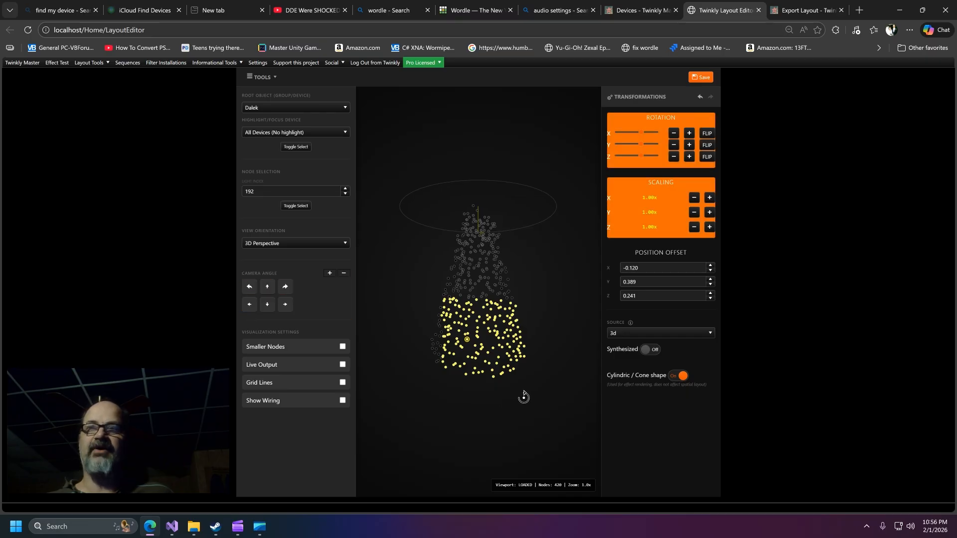
drag(519, 391, 493, 365)
drag(443, 406, 501, 436)
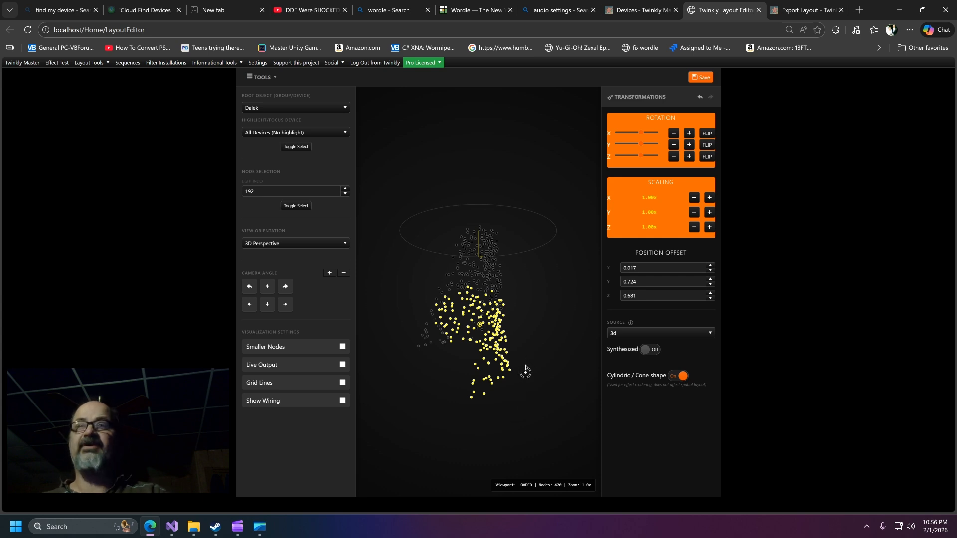
key(ctrl+z)
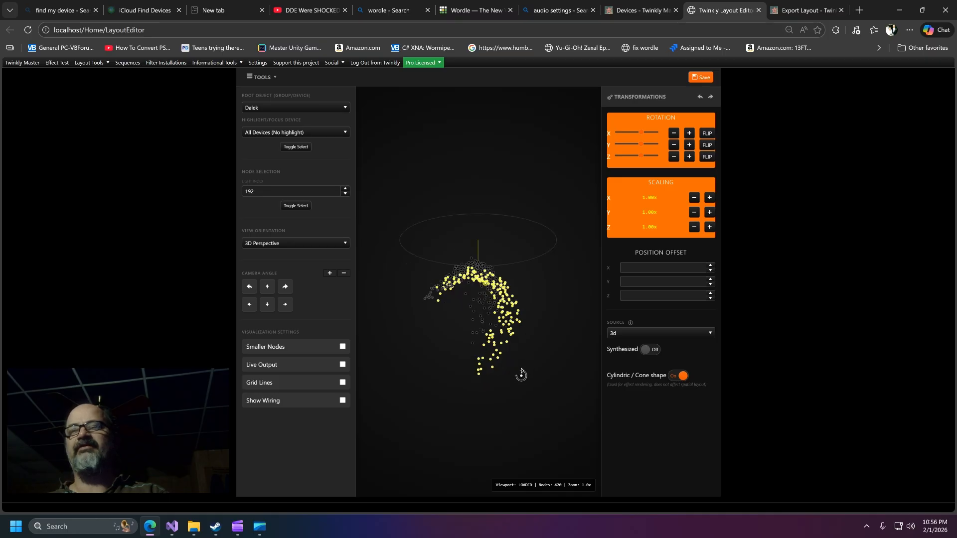
drag(519, 379, 493, 334)
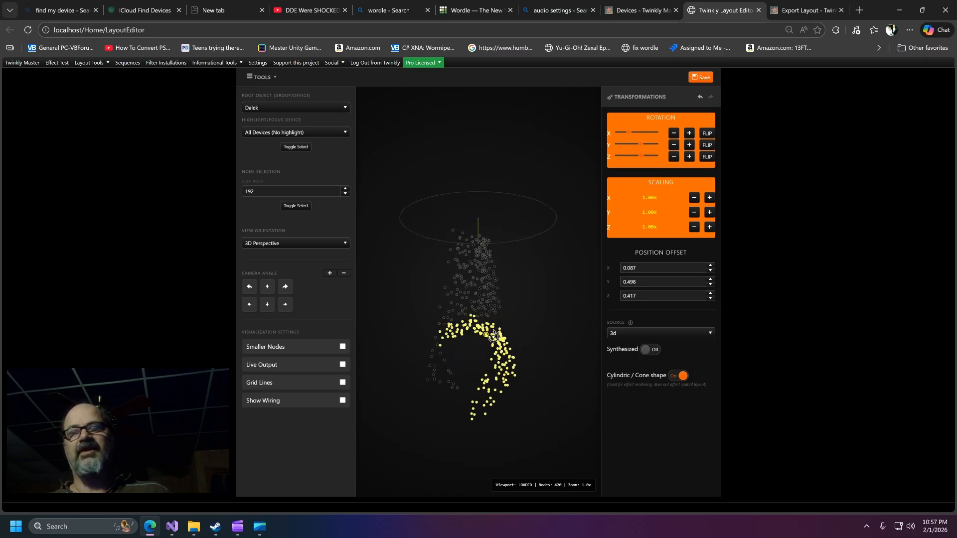
mouse_move(487, 464)
mouse_down()
mouse_move(550, 457)
mouse_move(375, 448)
mouse_move(507, 457)
mouse_move(433, 453)
mouse_move(484, 458)
mouse_up()
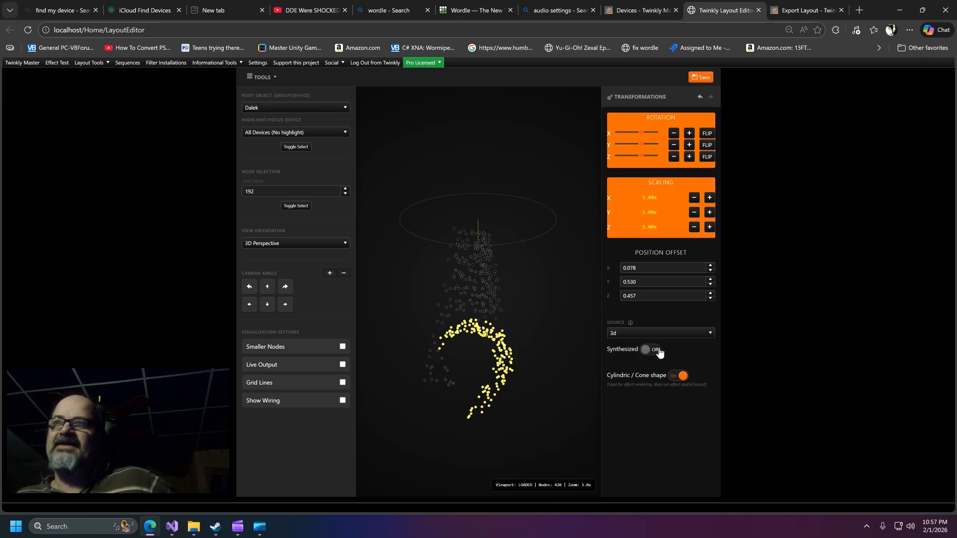
click(690, 337)
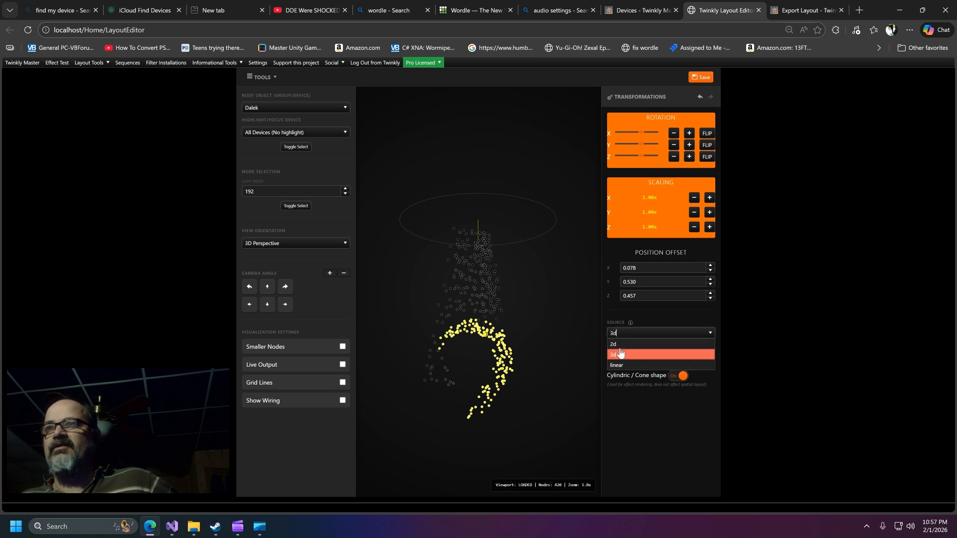
click(652, 337)
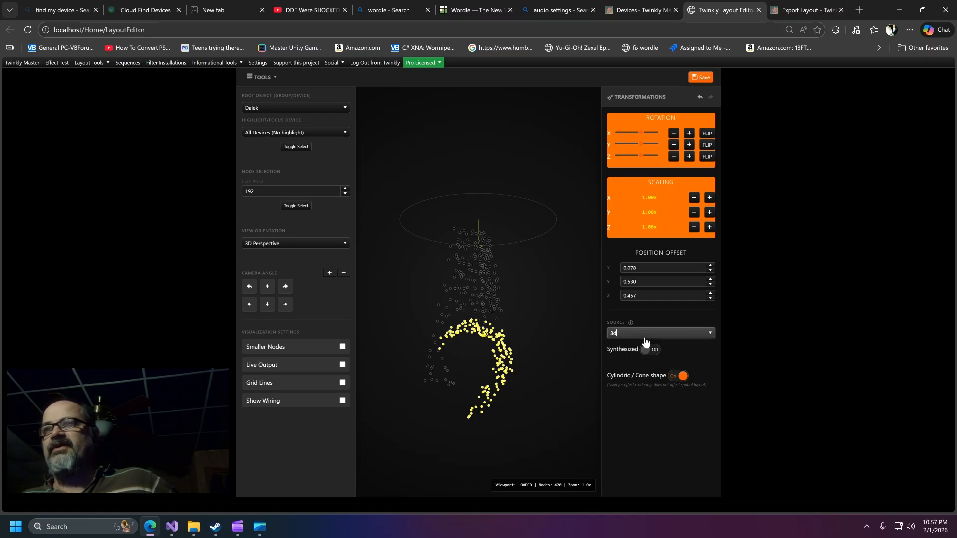
click(645, 336)
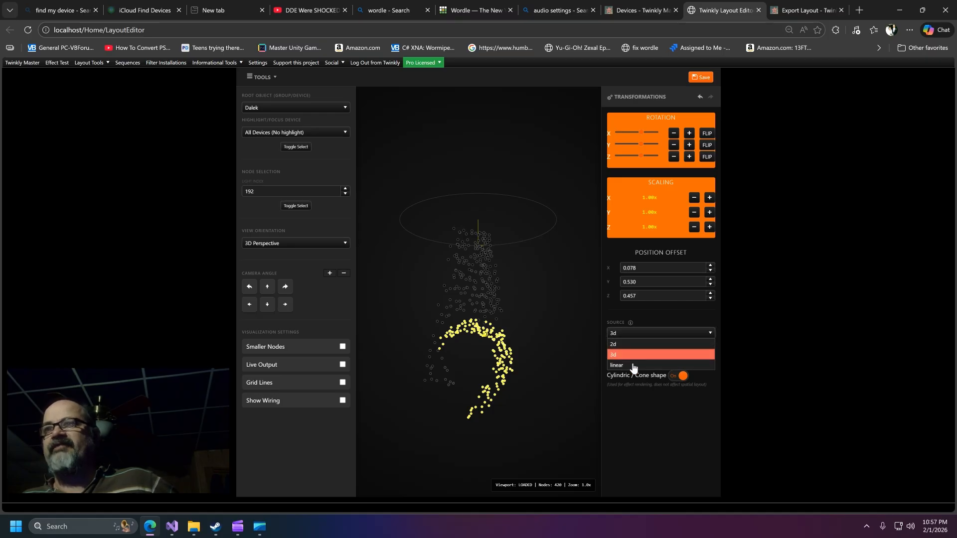
click(642, 337)
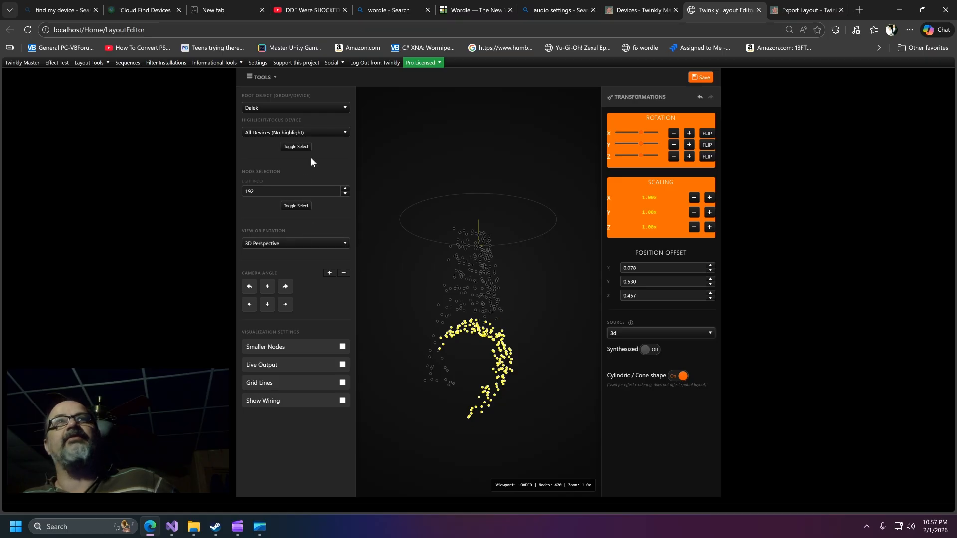
- Load Columns as the root object, discard the unsaved Dalek changes, and set its source to 3d
click(319, 108)
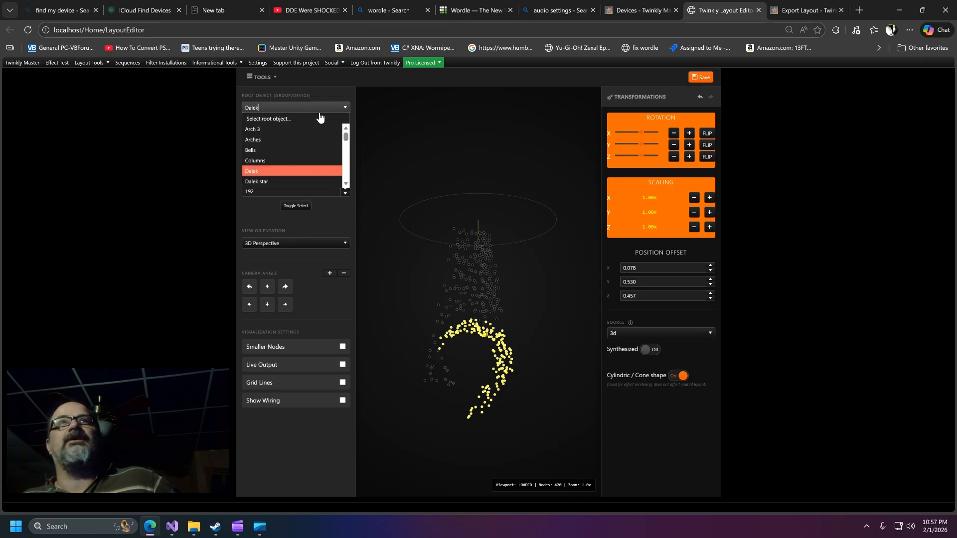
click(277, 161)
click(441, 300)
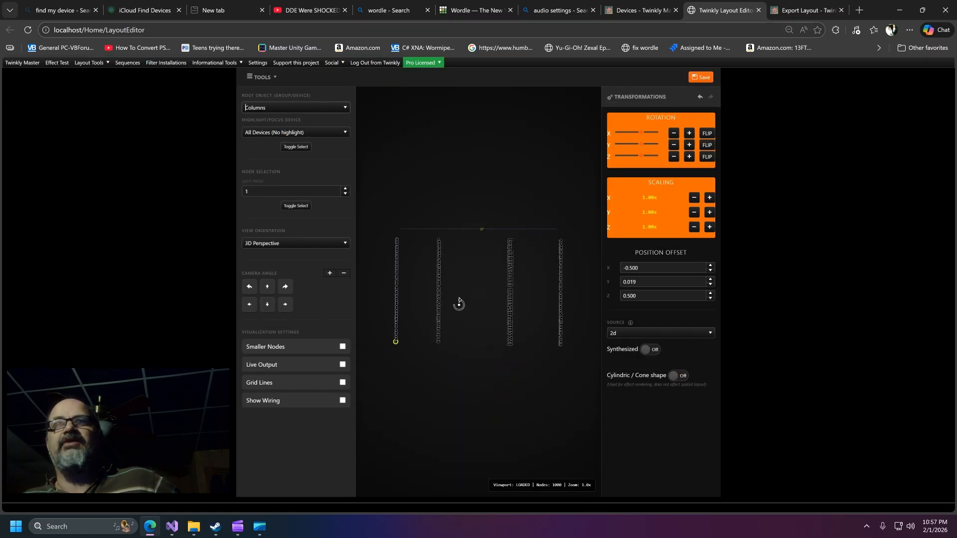
click(678, 336)
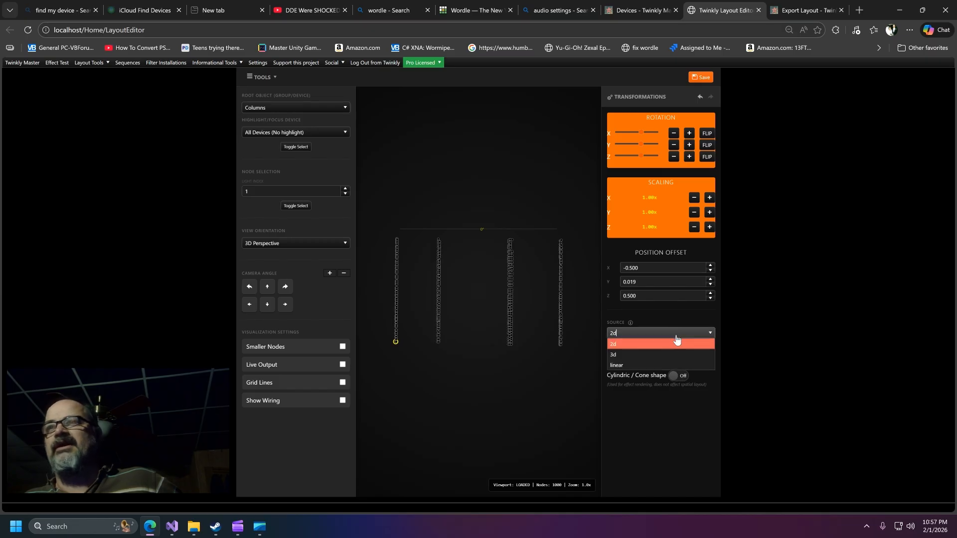
click(619, 356)
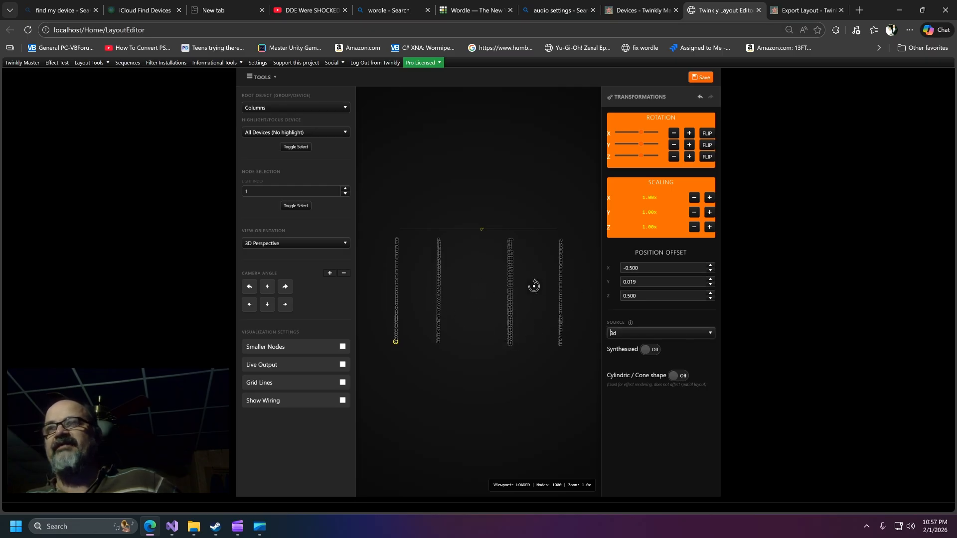
- Rotate the whole Columns layout freehand in several passes until the four columns lie tilted in depth
drag(522, 218, 519, 217)
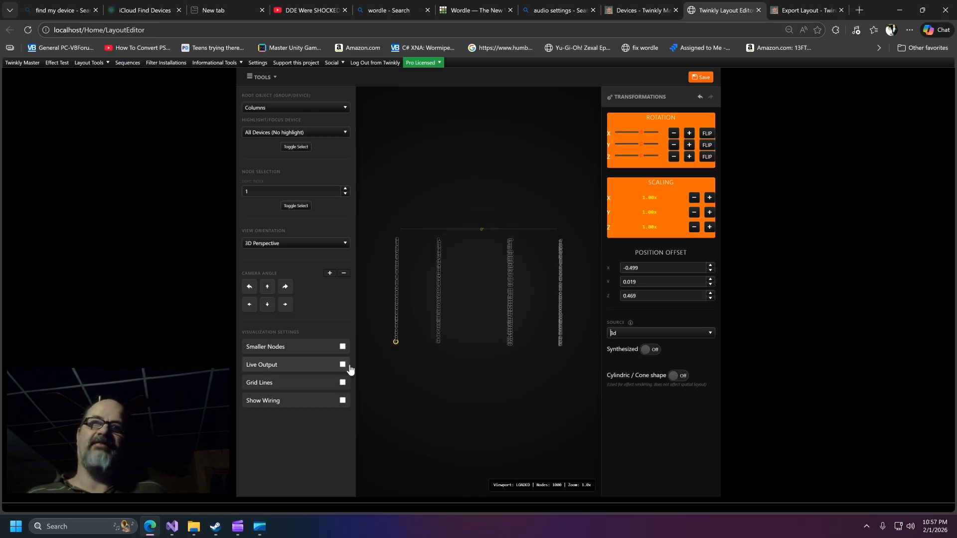
click(268, 78)
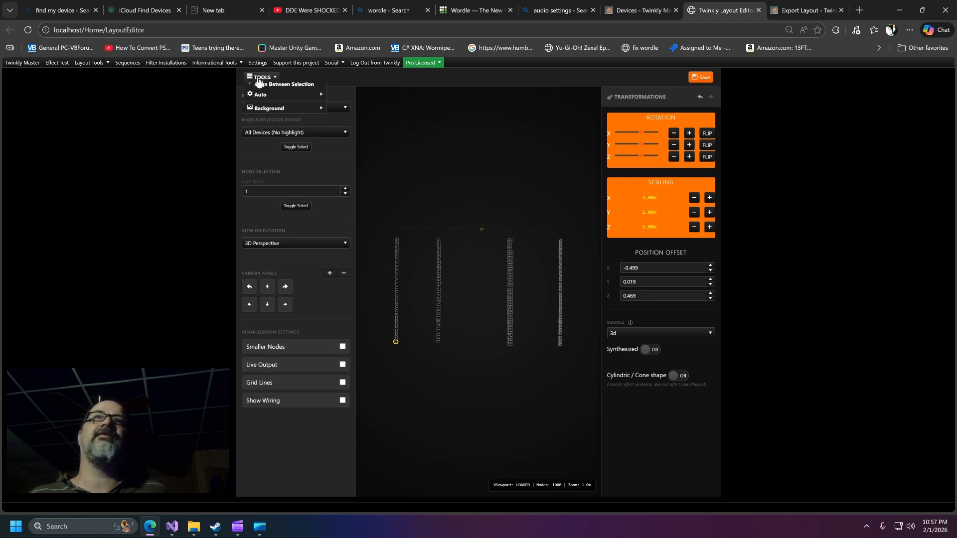
drag(415, 350, 487, 367)
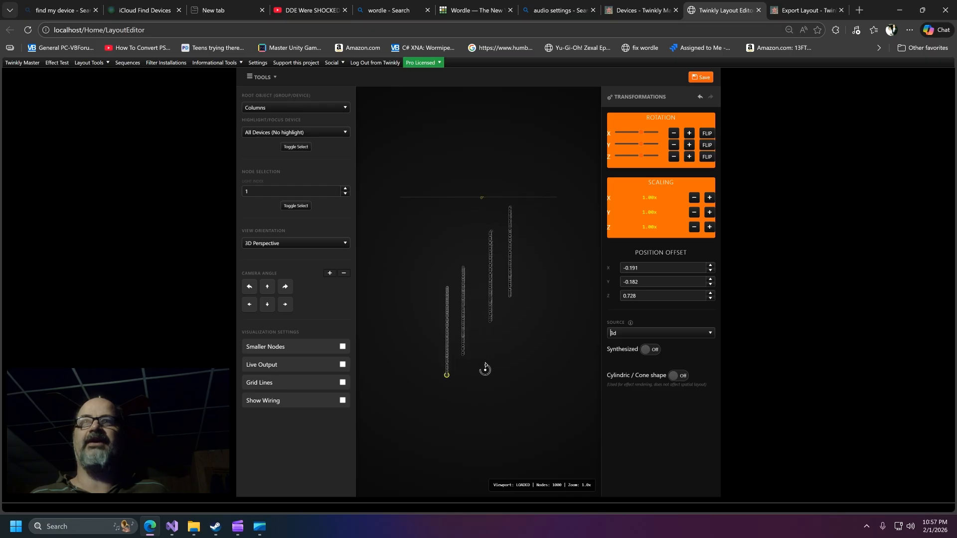
click(266, 88)
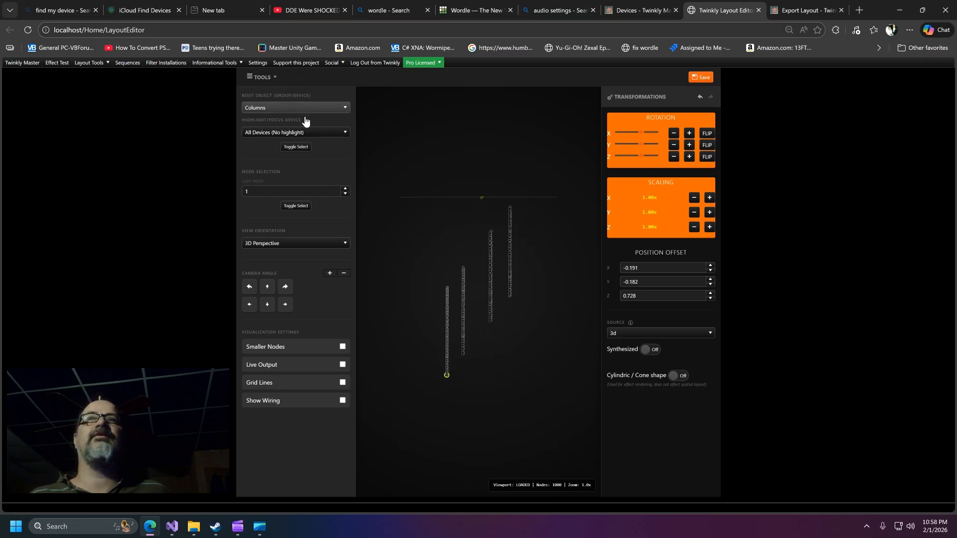
mouse_move(479, 313)
mouse_down()
mouse_move(487, 334)
mouse_move(463, 314)
mouse_move(518, 308)
mouse_move(547, 280)
mouse_move(515, 242)
mouse_move(468, 307)
mouse_up()
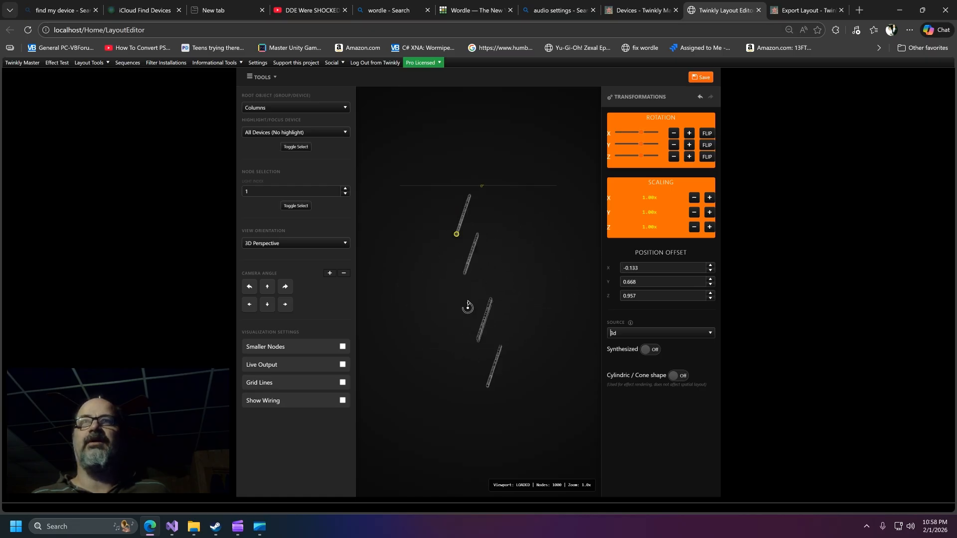
- Orbit the camera around the tilted columns, reset the viewport, and orbit to another angle
right_click(450, 332)
drag(447, 339, 496, 339)
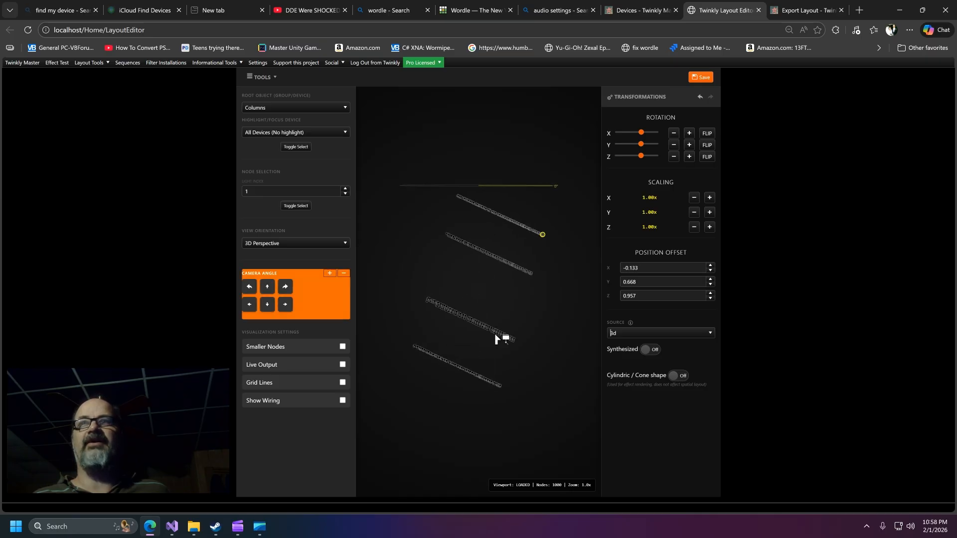
click(259, 77)
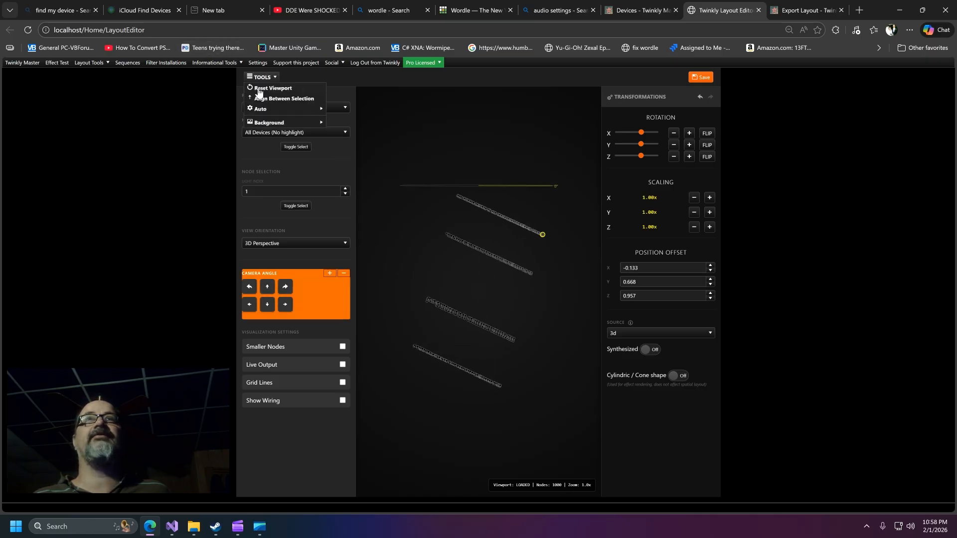
click(259, 88)
click(274, 78)
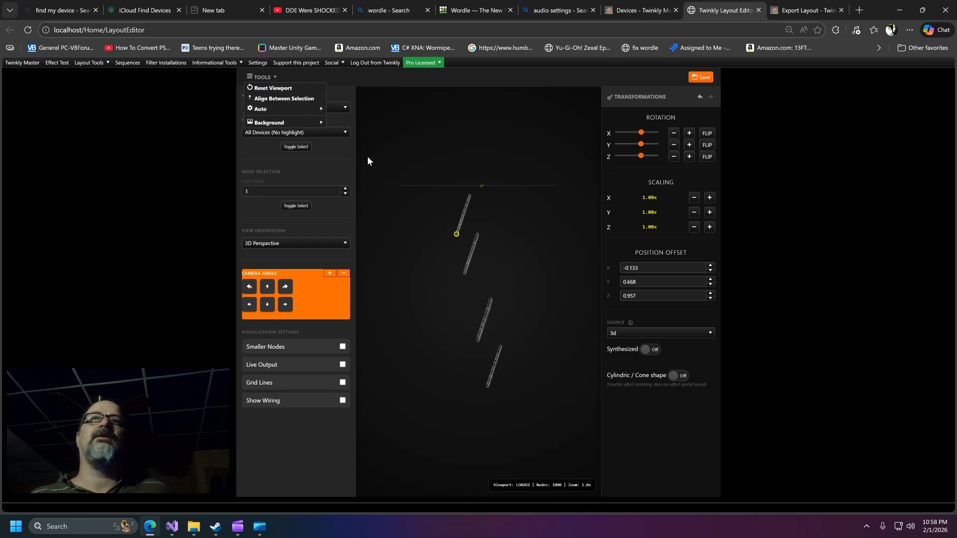
drag(474, 337, 438, 337)
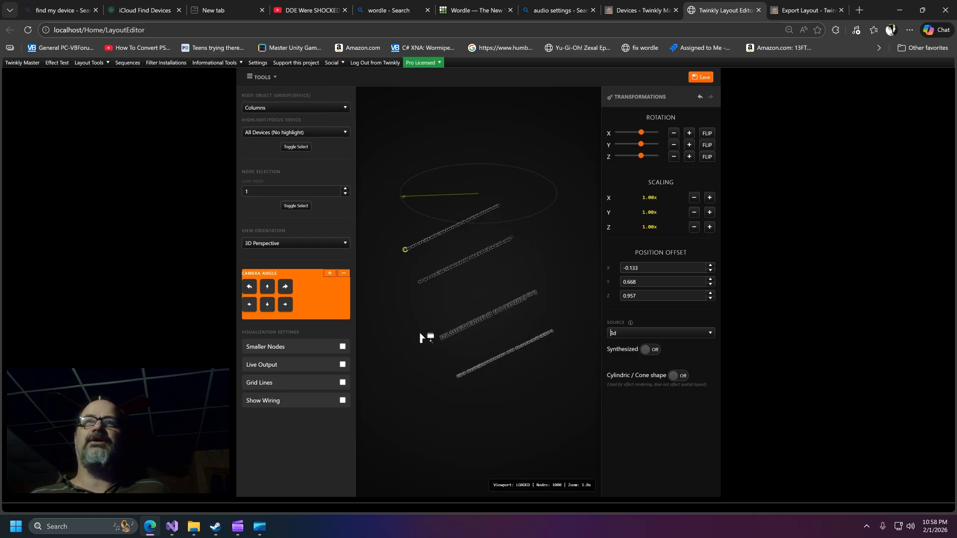
- Load Bells as the root object and discard the unsaved changes to Columns
click(281, 109)
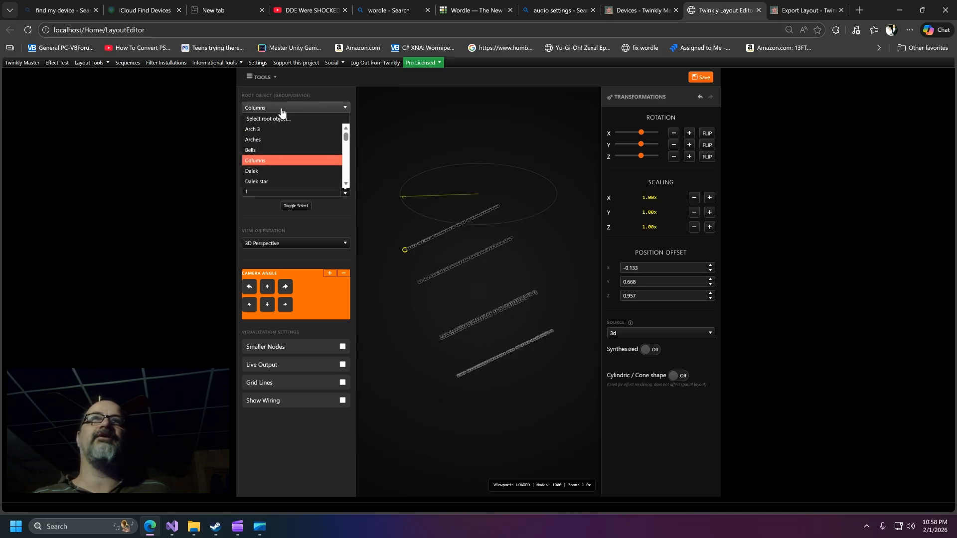
click(264, 150)
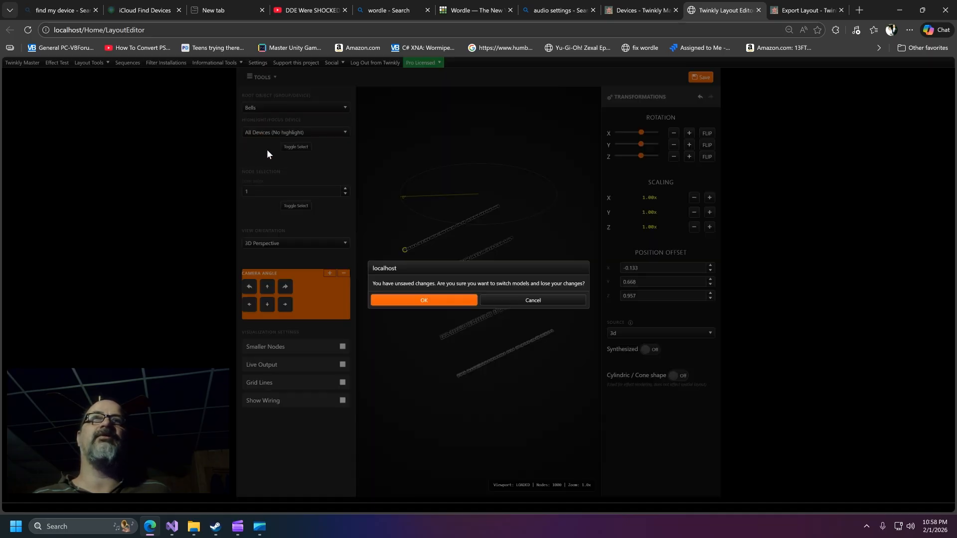
click(446, 295)
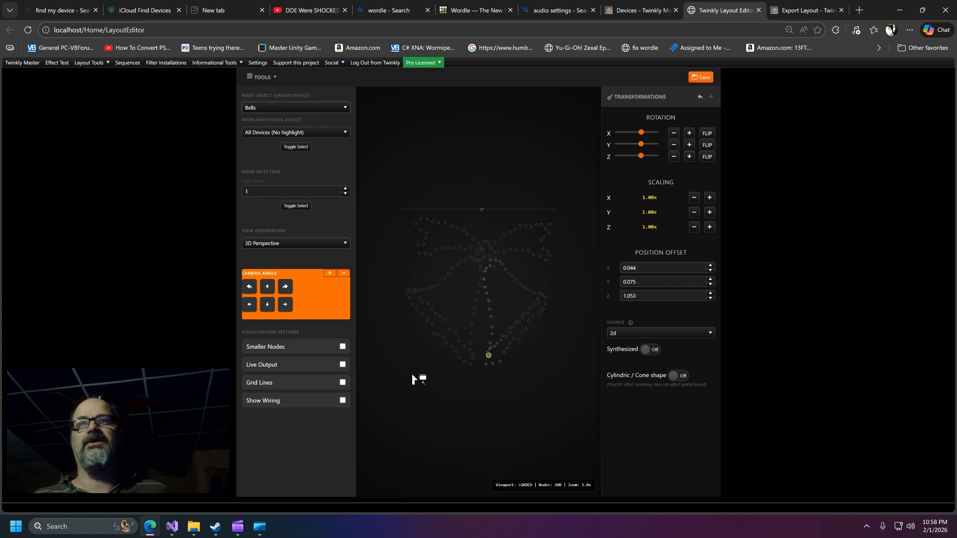
- Select nodes 116 and 129 on the outer edge of the left bell and align the nodes between them
click(409, 298)
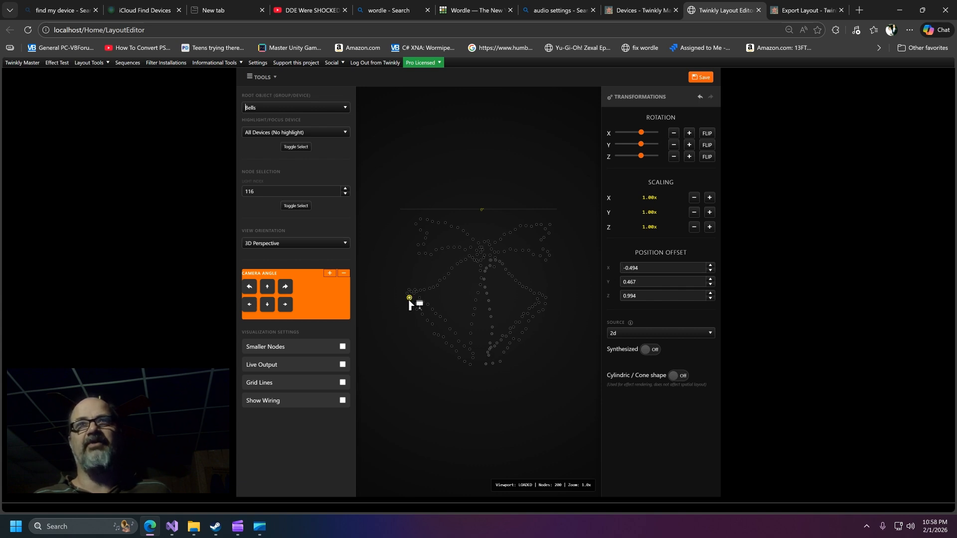
click(464, 362)
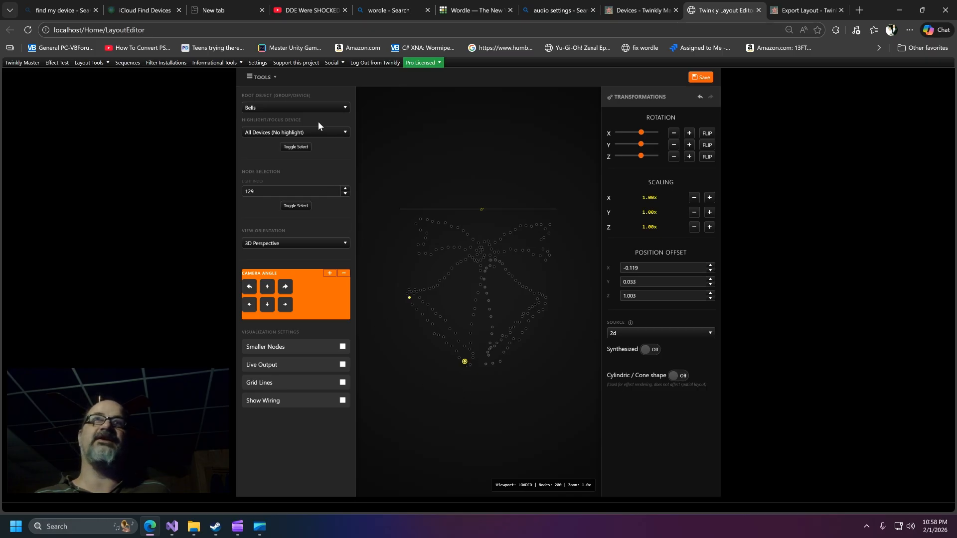
click(266, 80)
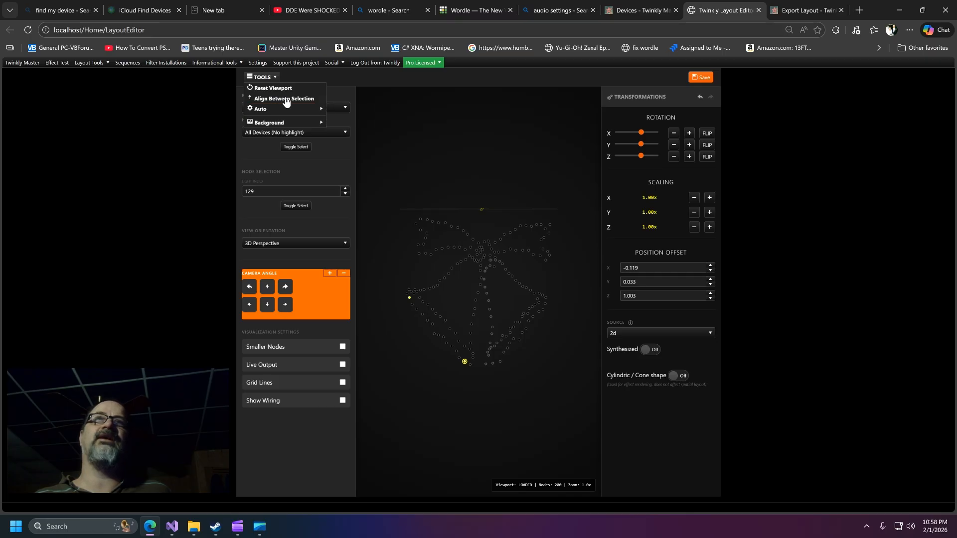
click(286, 99)
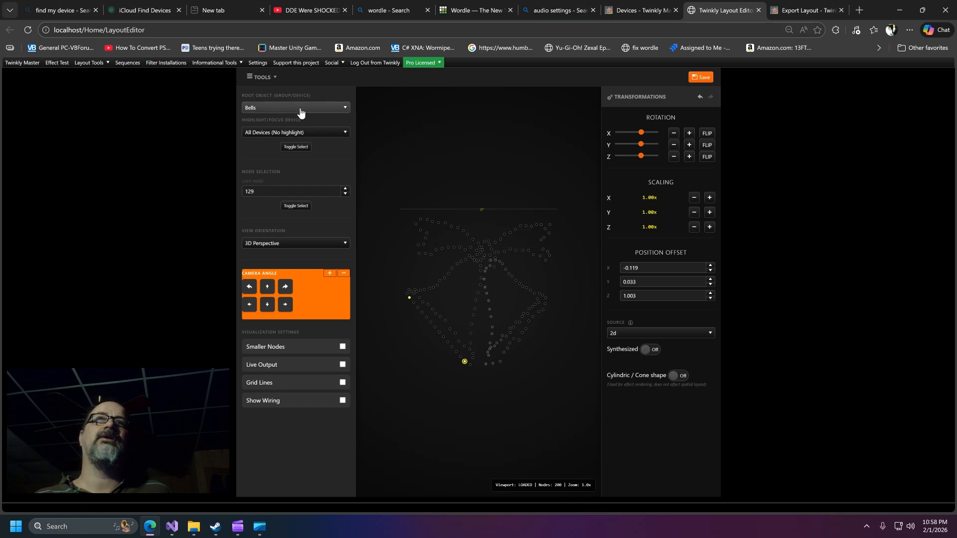
- Select node 116 and homogenize the Bells layout, accepting the even redistribution of lights along their paths
click(272, 78)
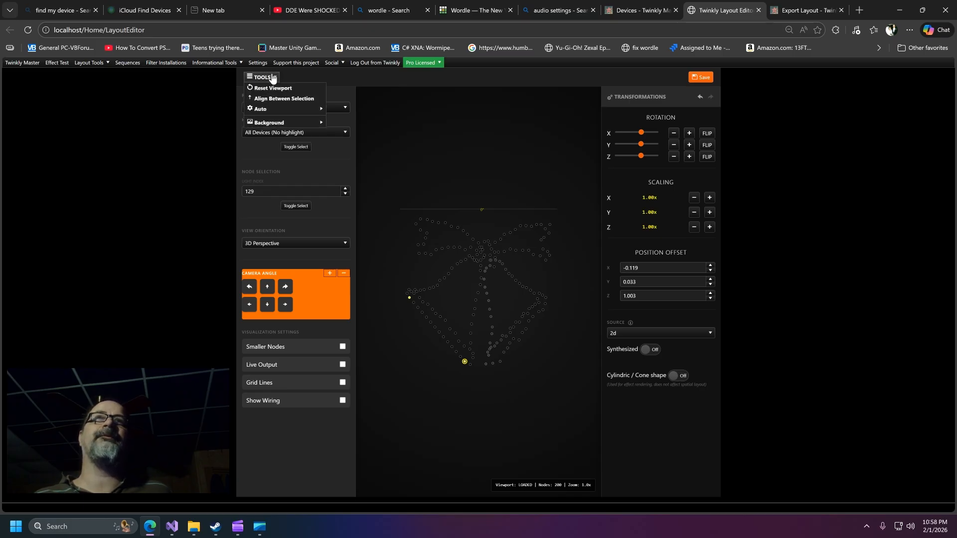
mouse_move(279, 113)
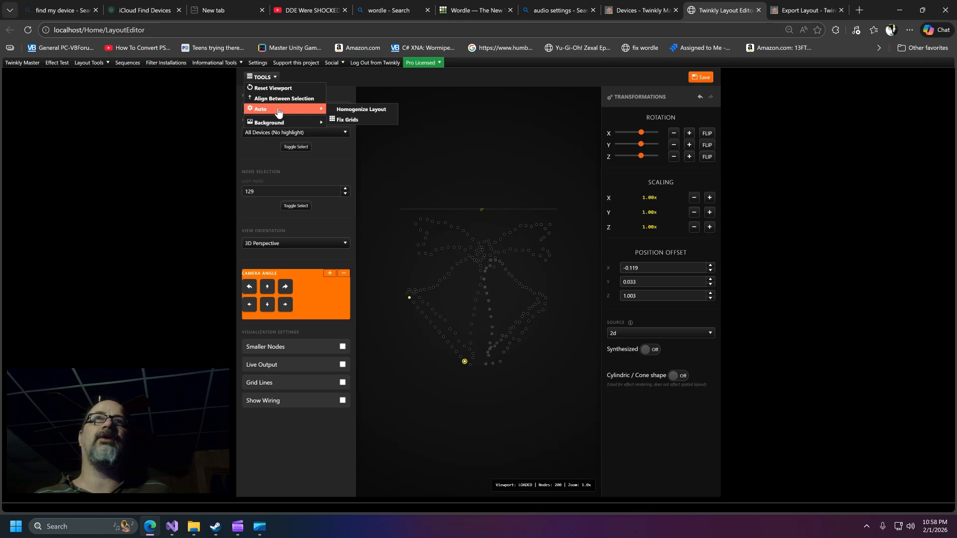
click(368, 110)
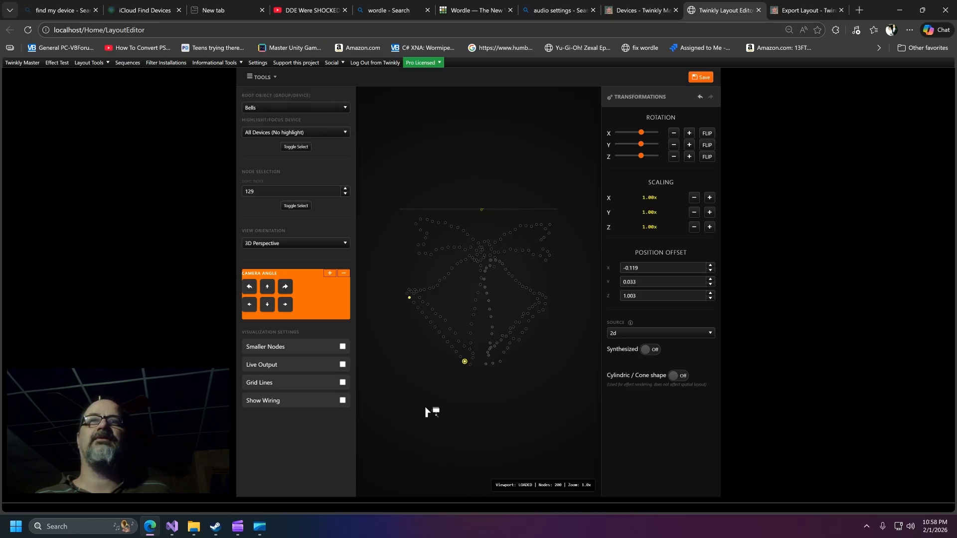
mouse_move(423, 397)
mouse_down()
mouse_move(438, 402)
mouse_move(416, 382)
mouse_up()
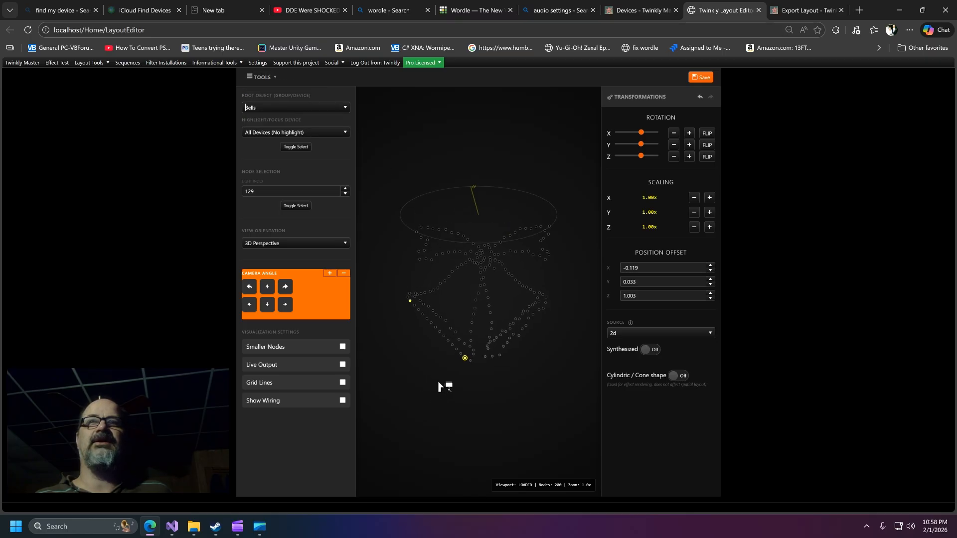
click(410, 301)
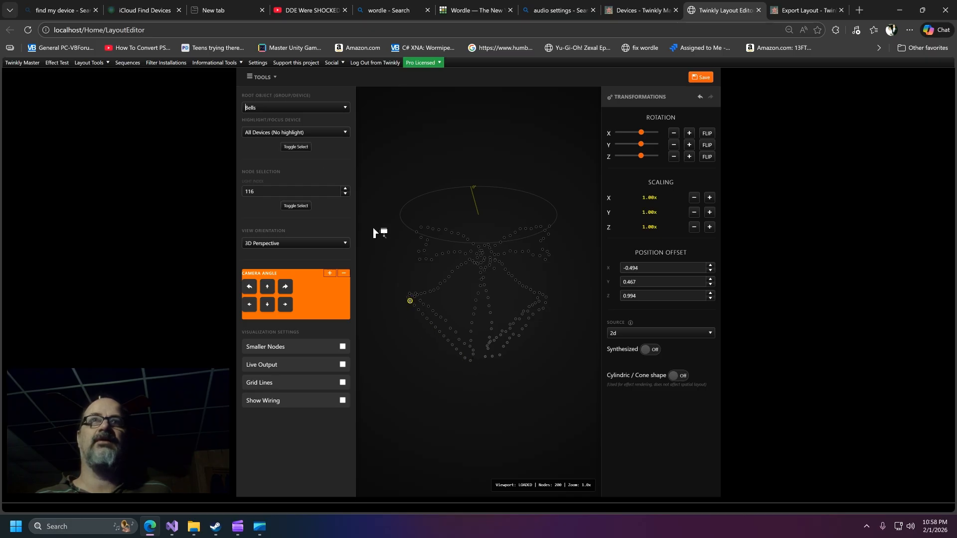
click(263, 77)
mouse_move(284, 109)
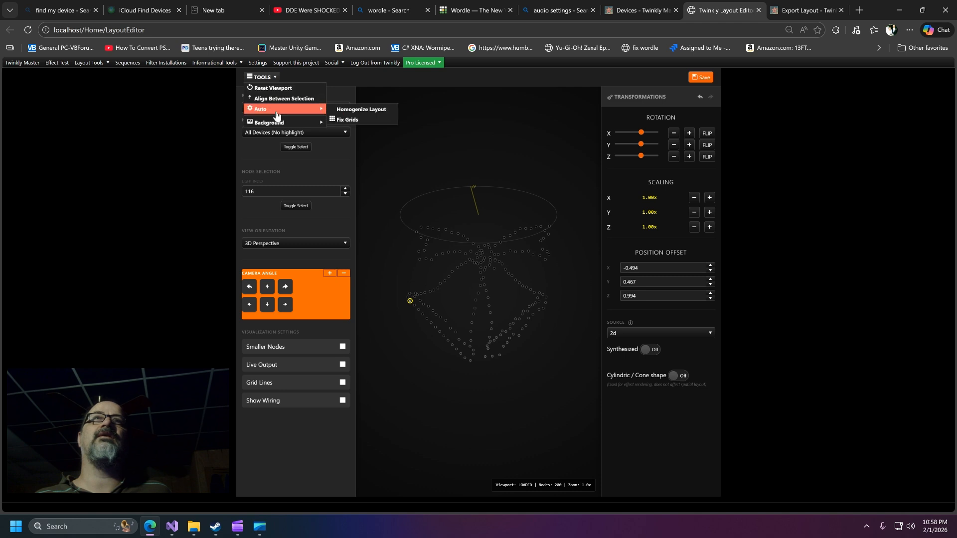
click(351, 112)
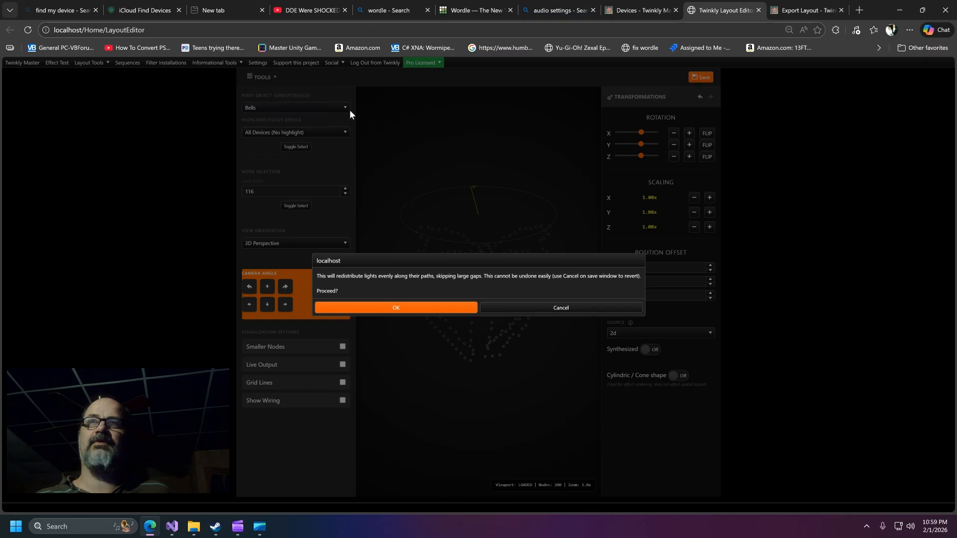
click(391, 308)
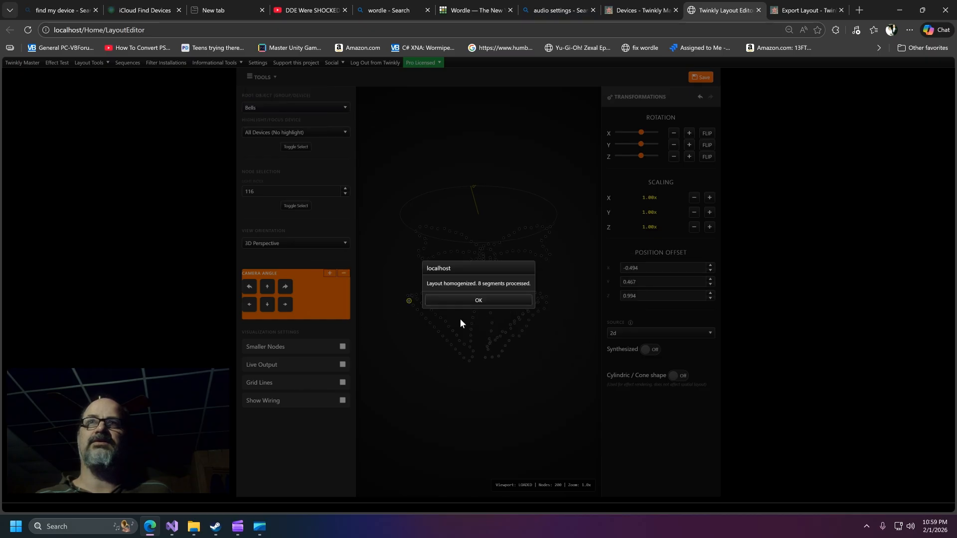
click(461, 301)
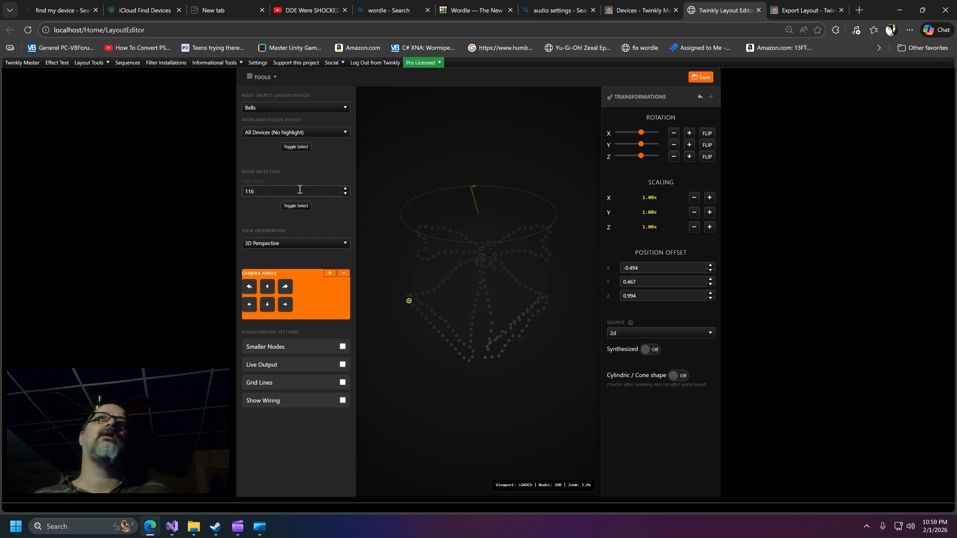
- Switch the root object from Bells to Dalek without saving the Bells changes
click(261, 77)
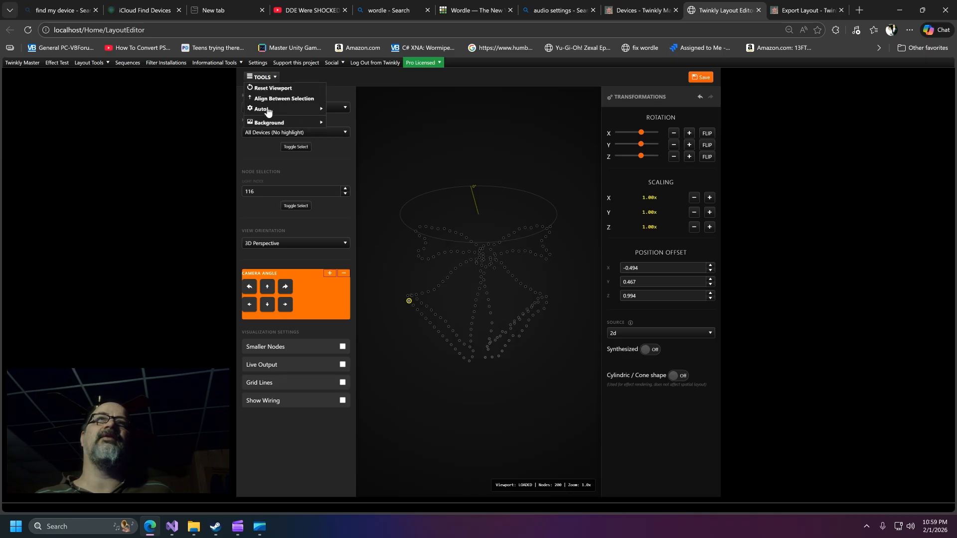
drag(471, 133, 469, 145)
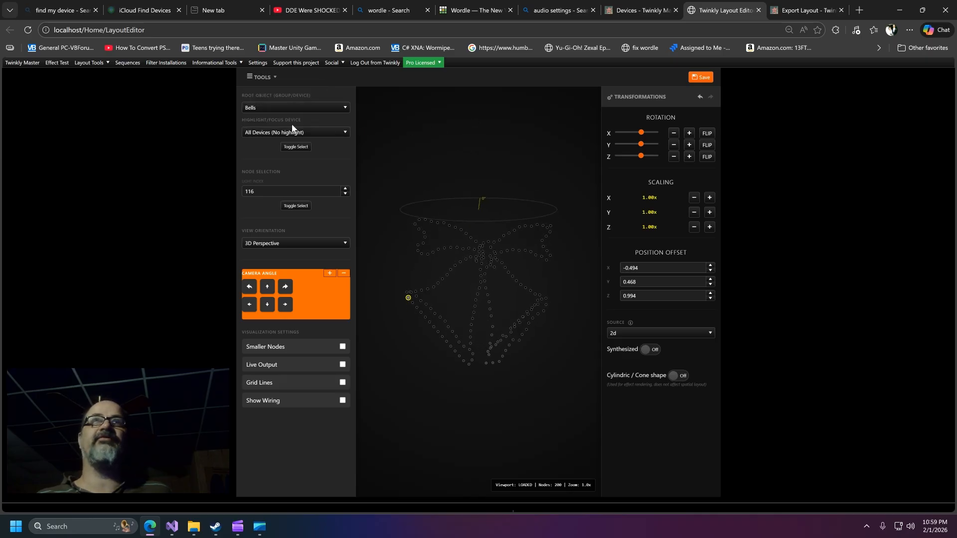
click(294, 108)
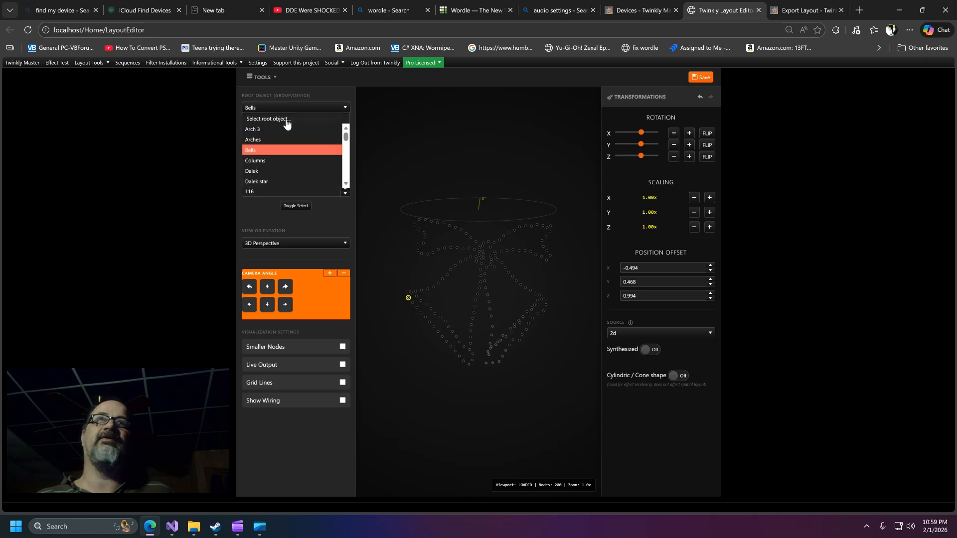
click(267, 172)
click(413, 301)
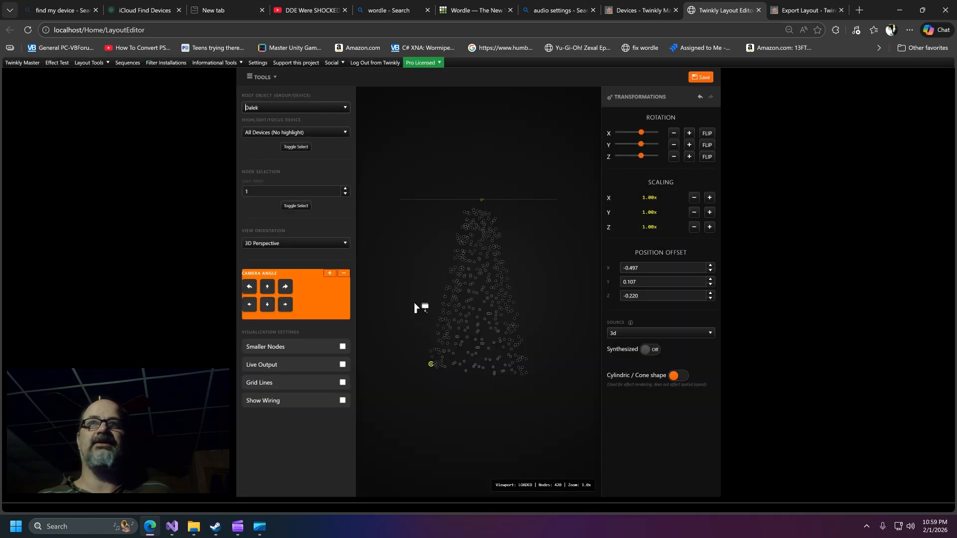
- Run Fix Grids on Dalek with alternating nodes, 12 lights down, return length 11, overlap/interleave enabled, vertical snake pattern and first node at the bottom
click(261, 77)
mouse_move(272, 113)
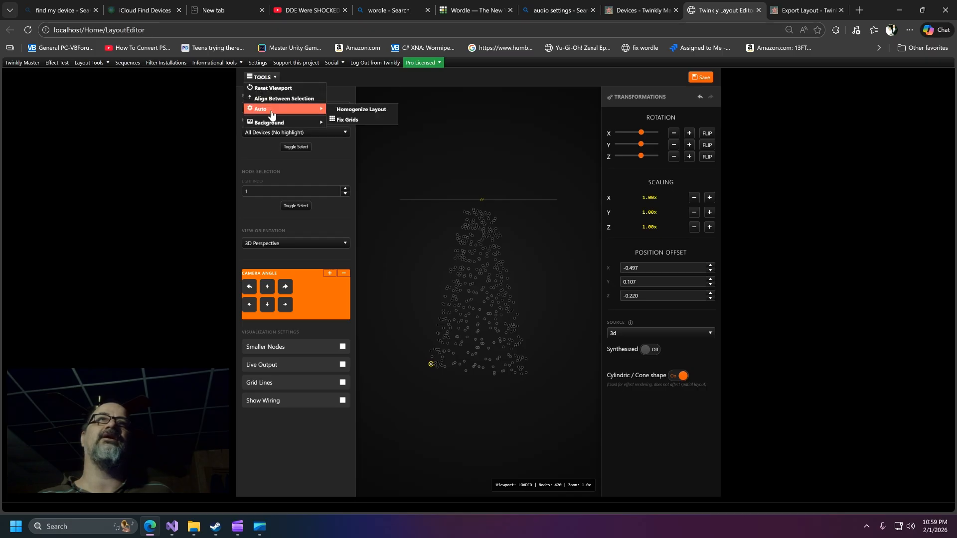
click(354, 122)
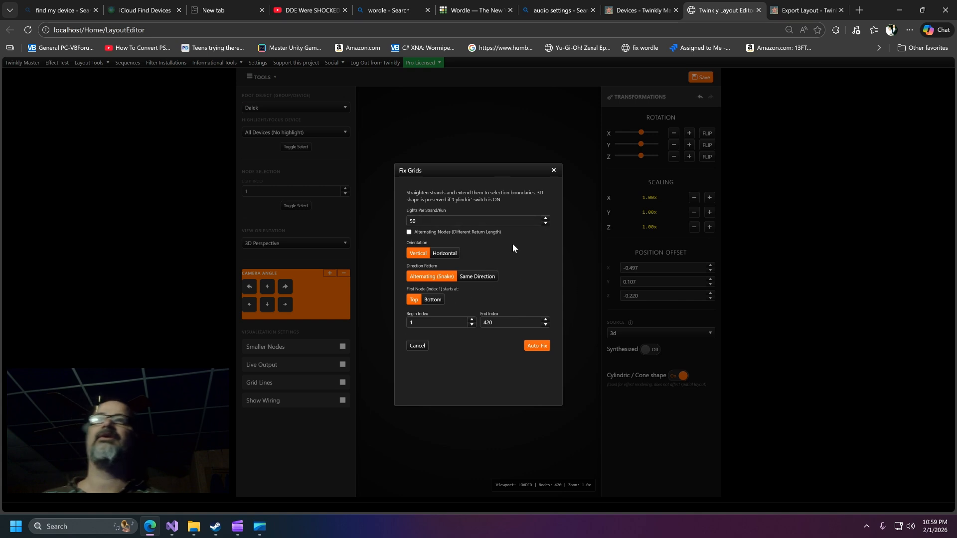
click(433, 301)
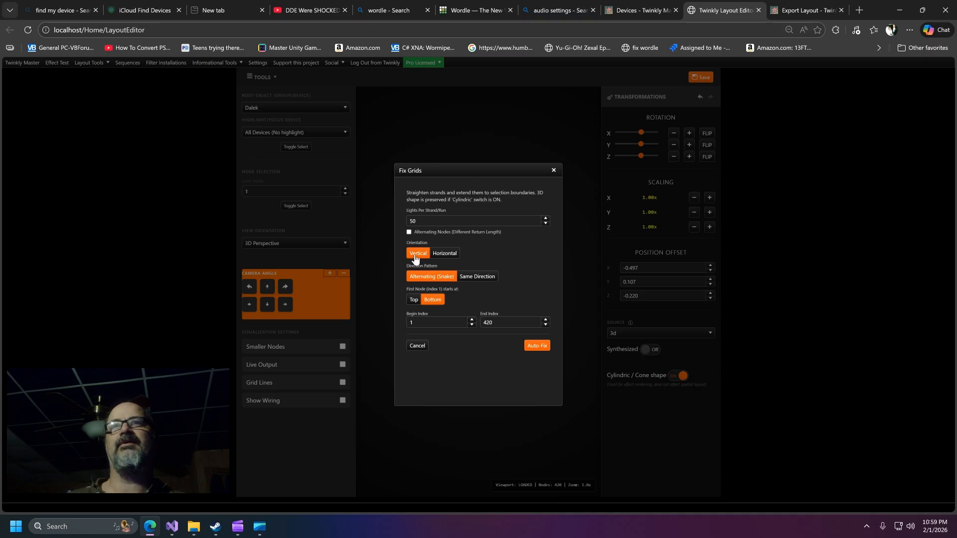
click(409, 232)
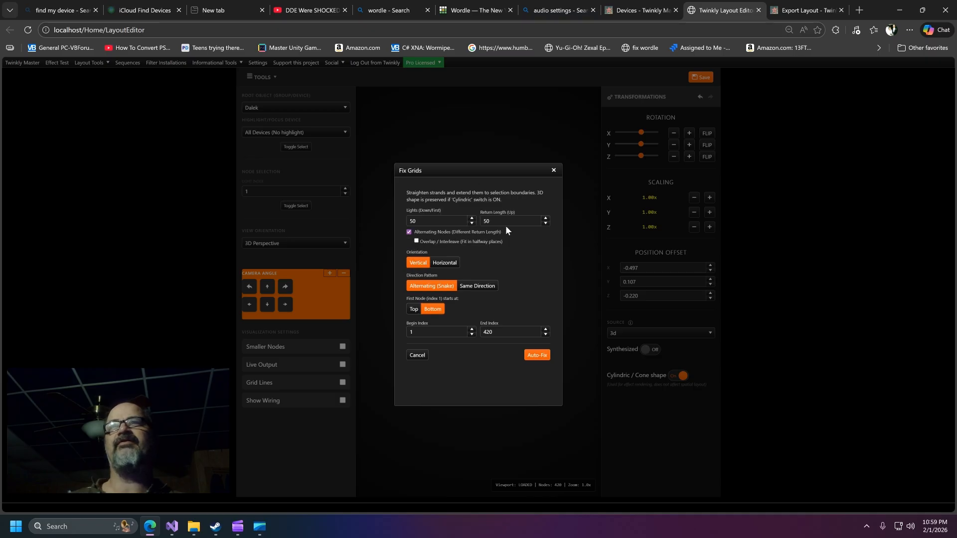
double_click(458, 224)
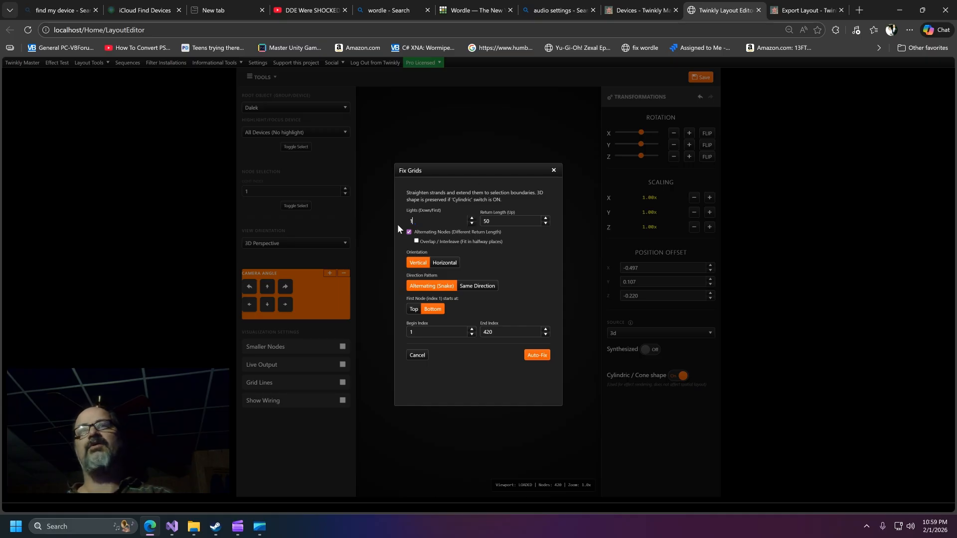
text(12)
drag(493, 222, 469, 229)
text(11)
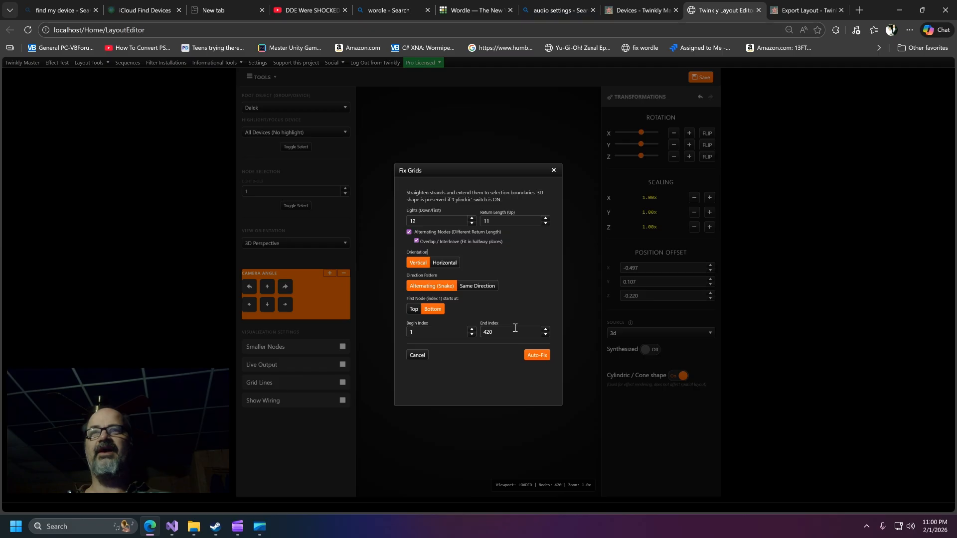
click(530, 357)
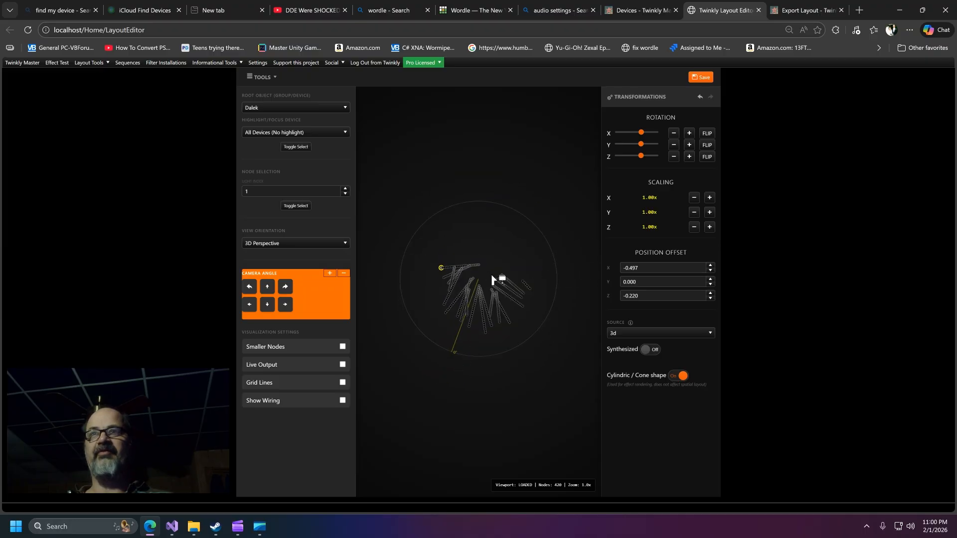
- Run Fix Grids on Dalek again with alternating nodes, 11 lights down and a return length of 10
drag(470, 381, 467, 348)
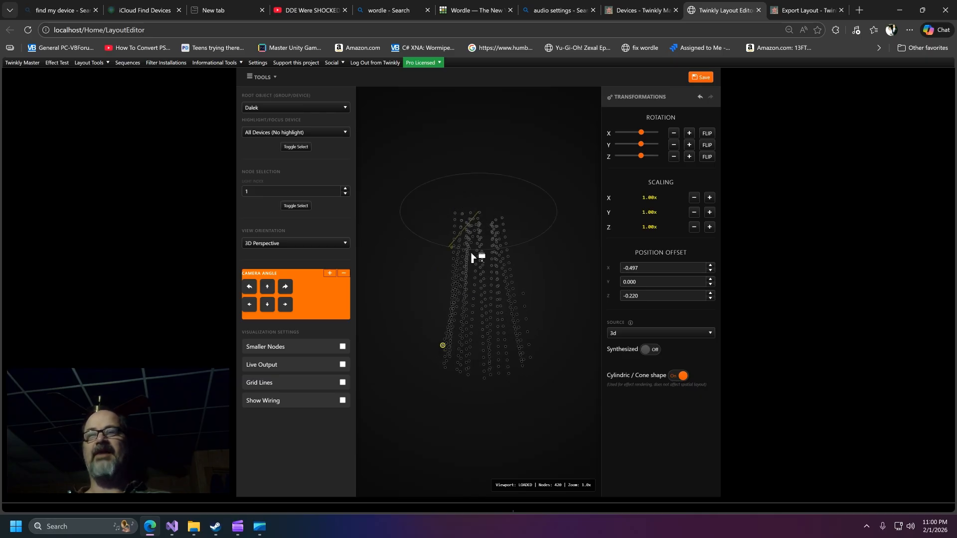
drag(498, 395, 478, 381)
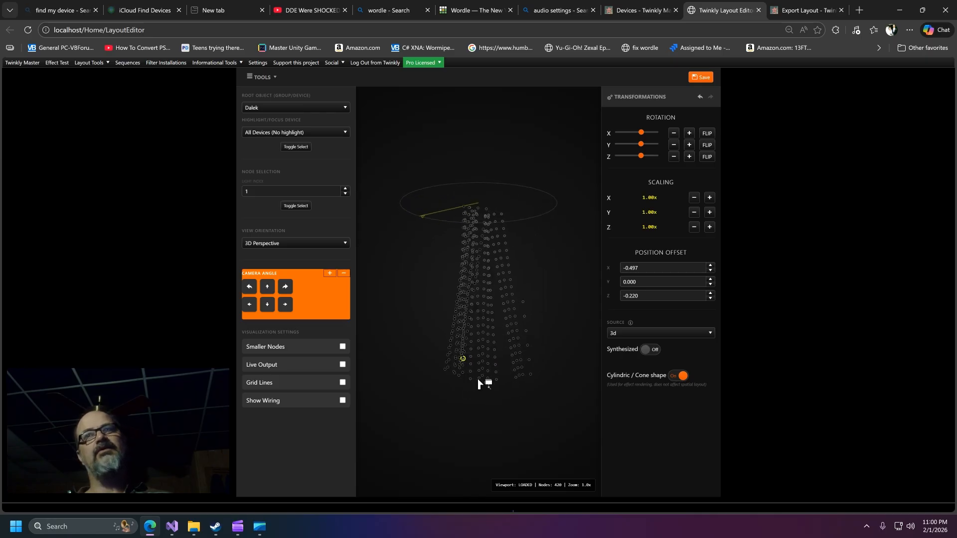
drag(508, 340, 500, 390)
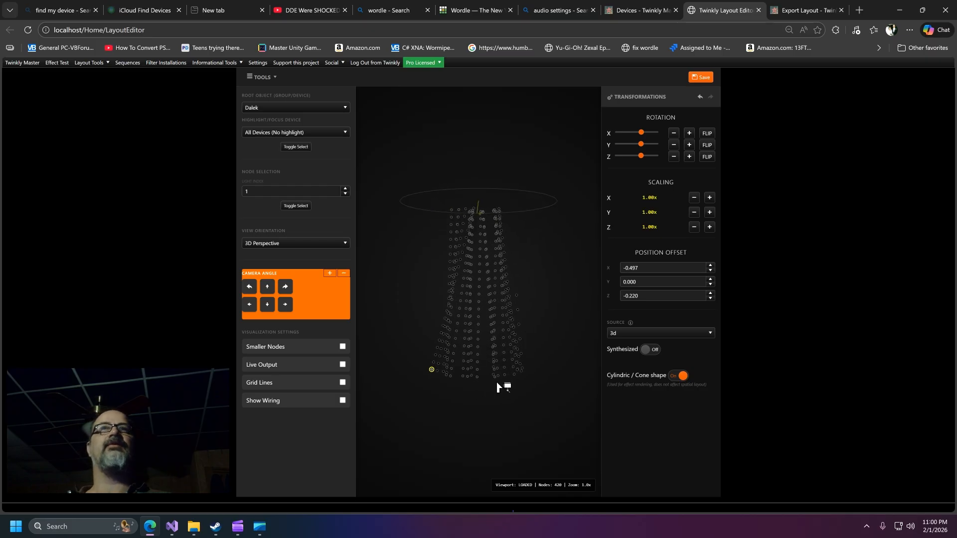
click(260, 77)
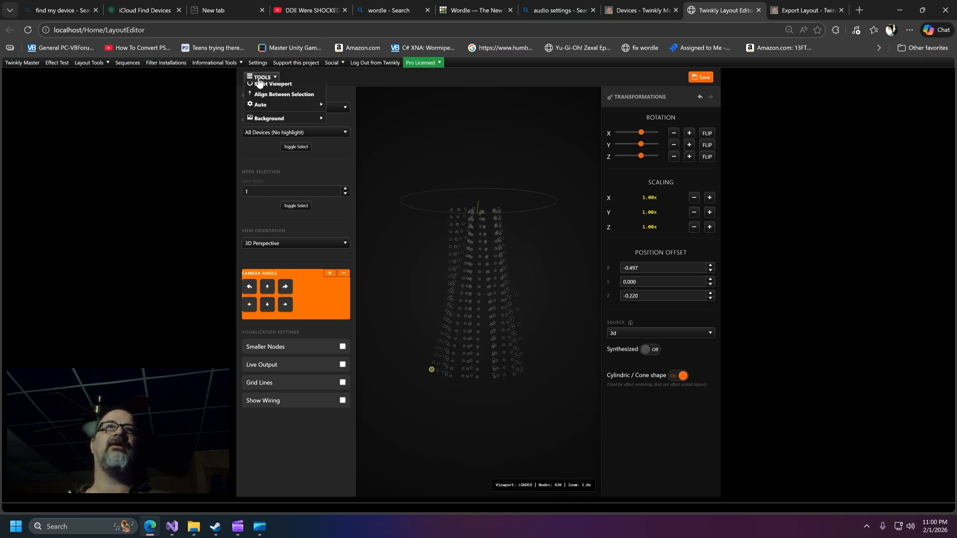
mouse_move(265, 116)
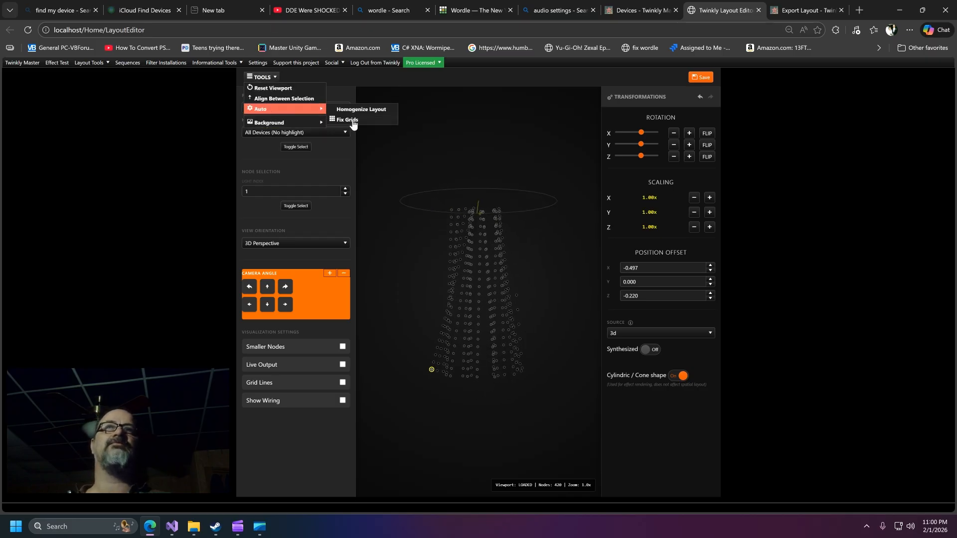
click(354, 121)
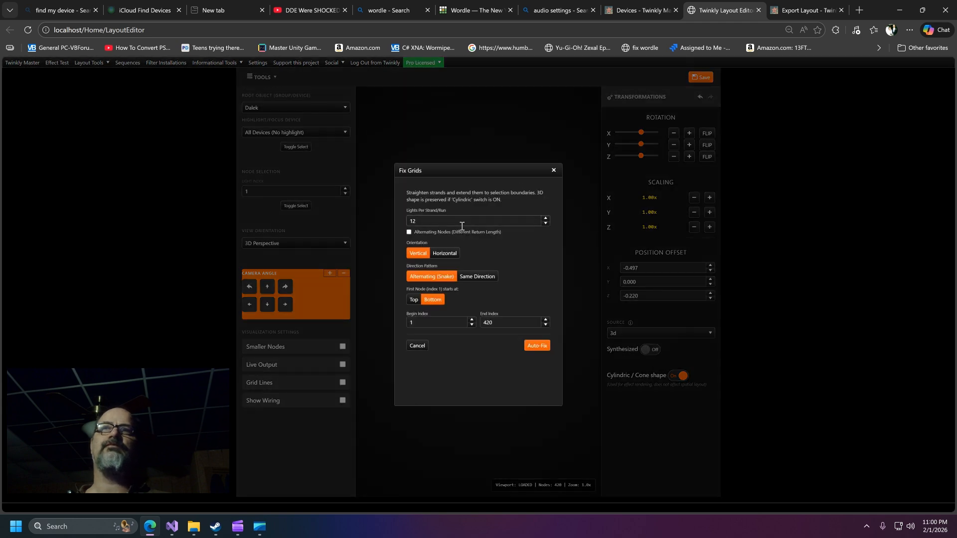
click(409, 233)
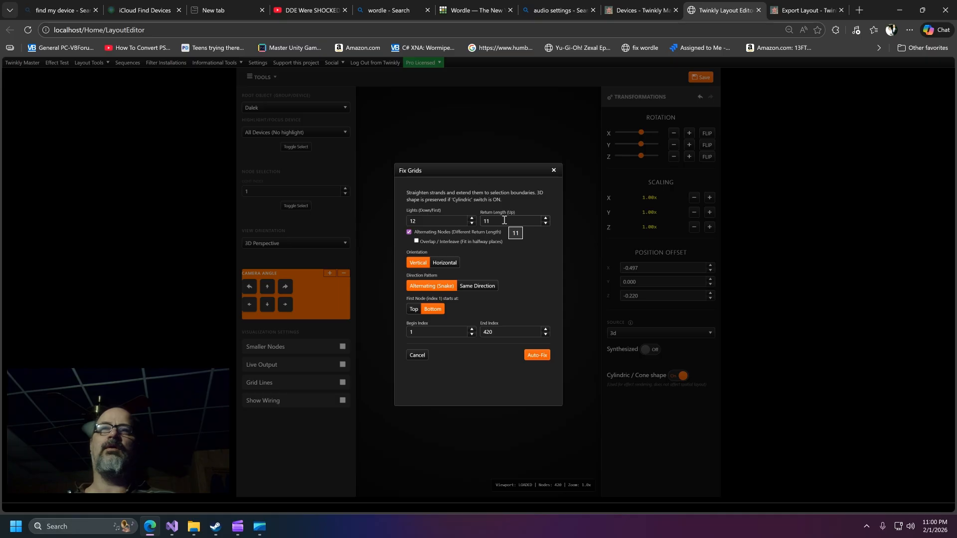
click(471, 223)
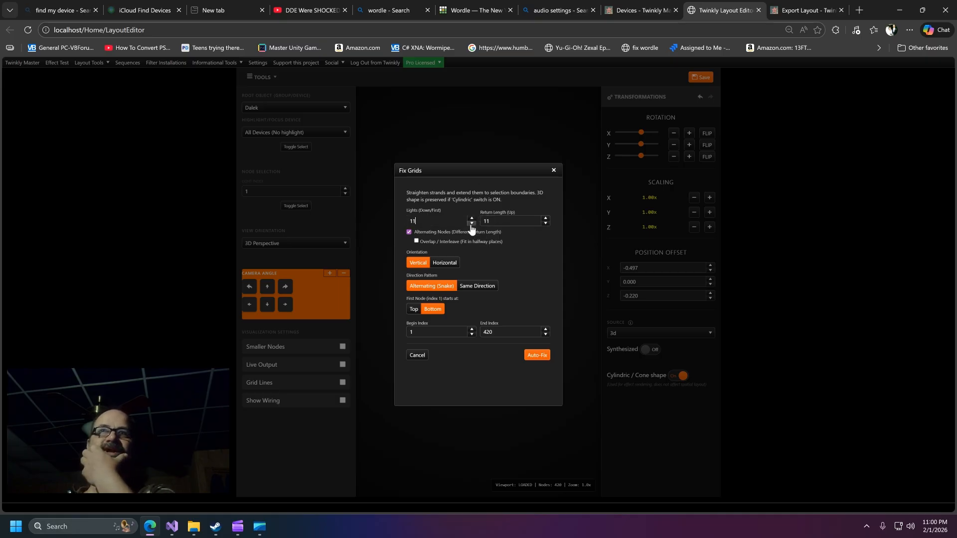
click(546, 223)
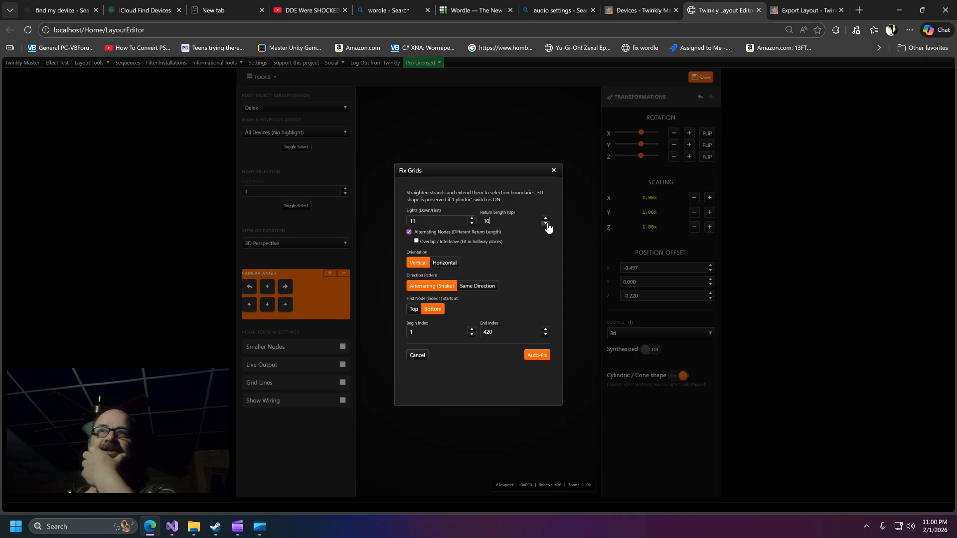
click(537, 357)
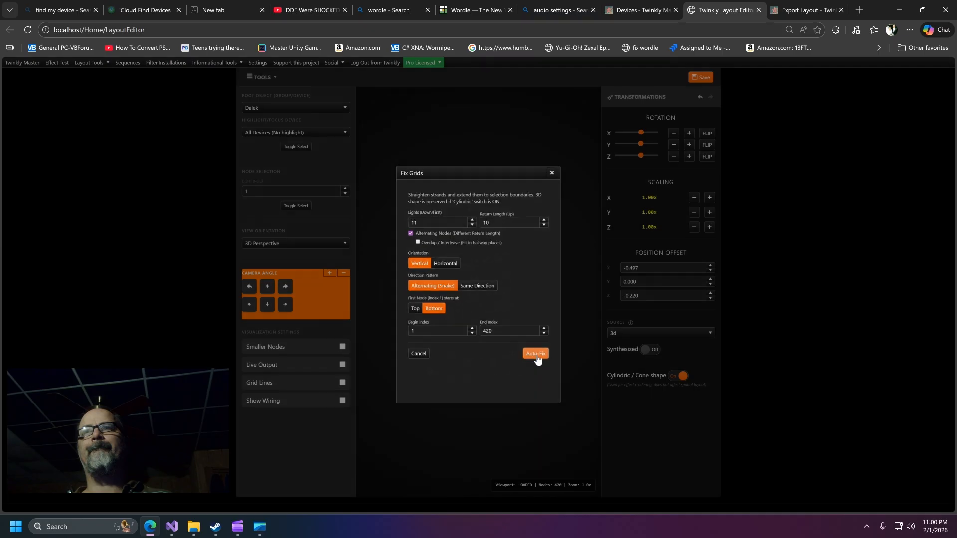
- Undo both Fix Grids runs to restore Dalek's original node layout
drag(537, 408, 509, 288)
key(ctrl+z)
key(ctrl+z)
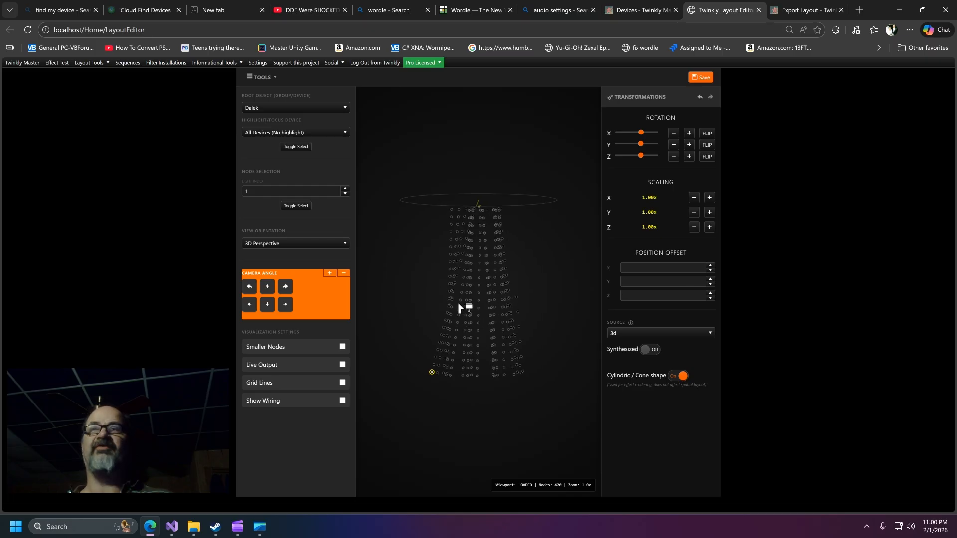
- Apply Fix Grids to the restored Dalek layout with alternating nodes enabled, keeping 11 lights down and 10 up
click(263, 77)
mouse_move(278, 113)
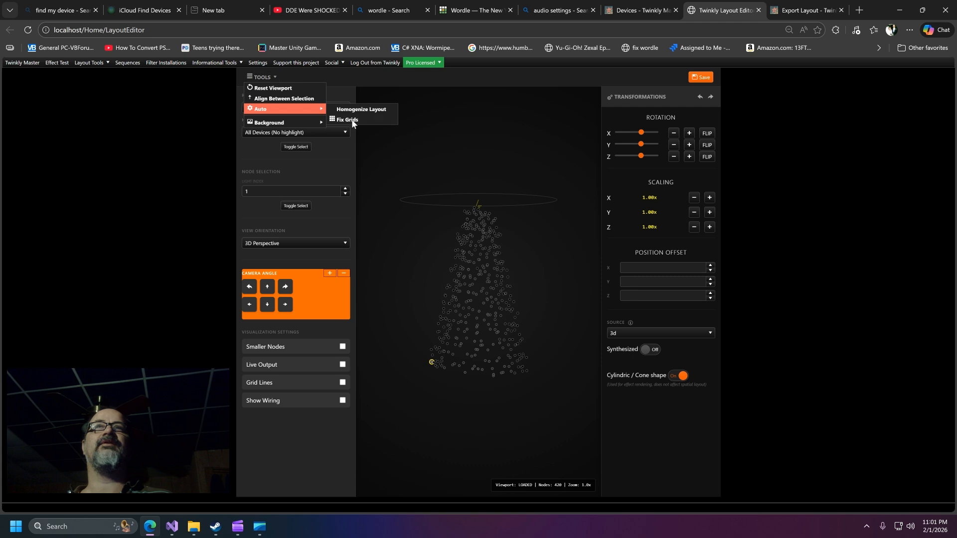
click(349, 120)
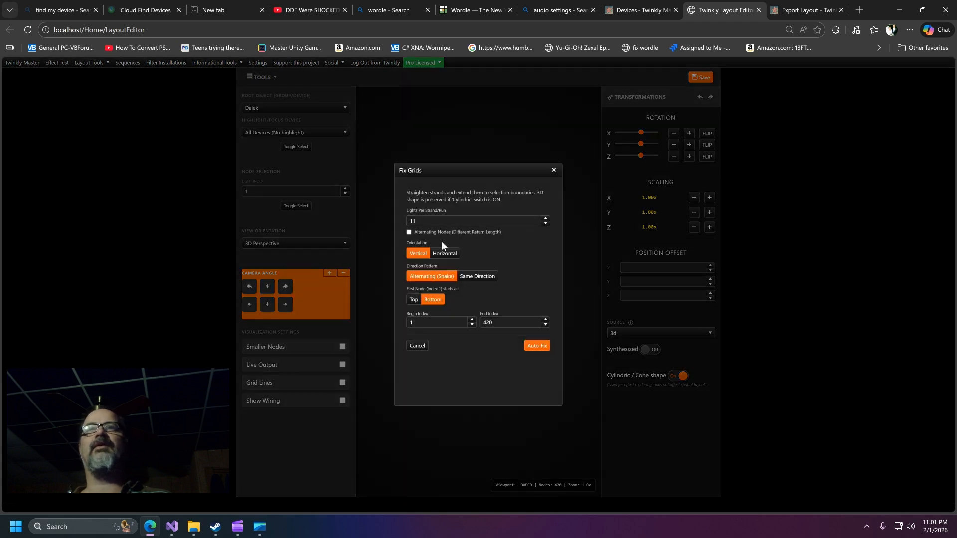
click(409, 232)
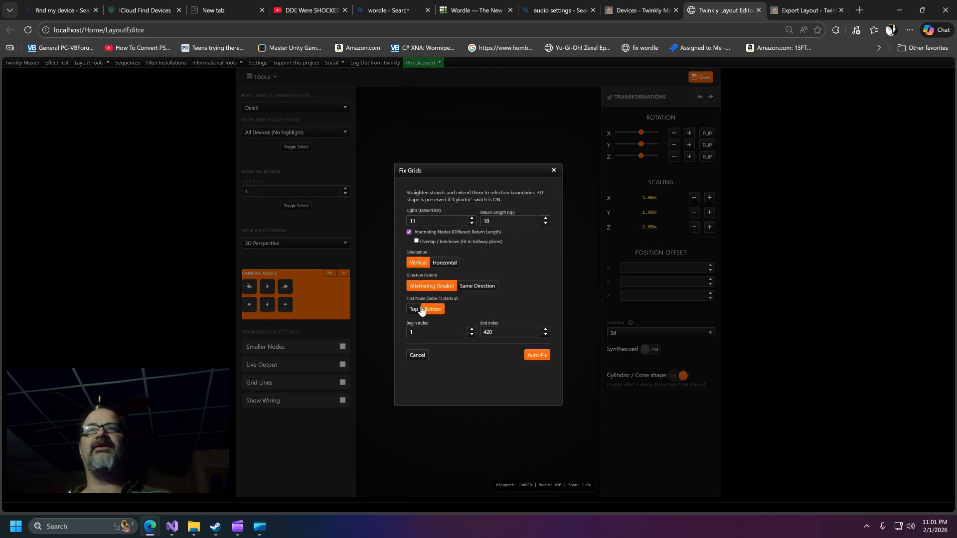
click(535, 356)
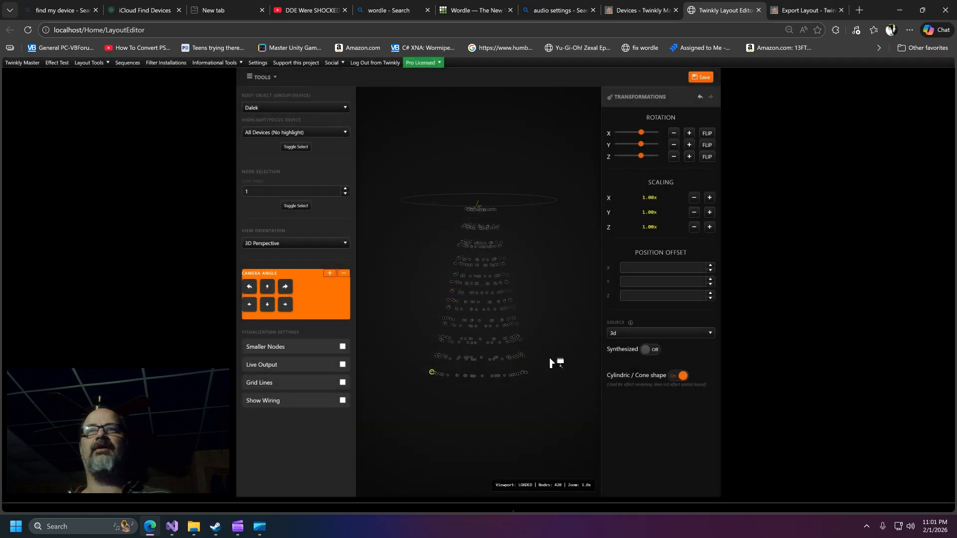
- Set the light index to 120 to locate that node in Dalek's straightened layout
drag(547, 328, 568, 295)
click(345, 190)
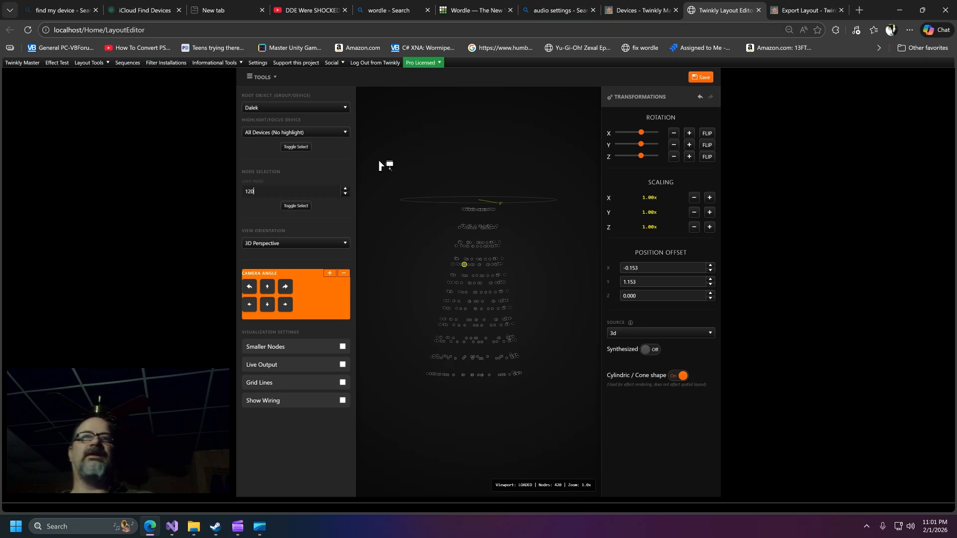
- Load Garage curtains as the root object, discarding the unsaved Dalek changes
click(338, 108)
click(339, 108)
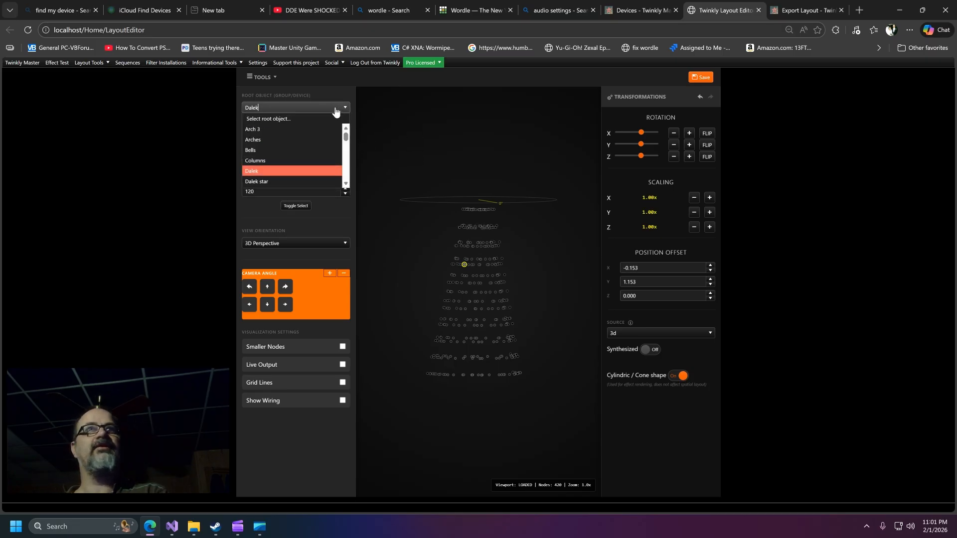
scroll(284, 152, down, 2)
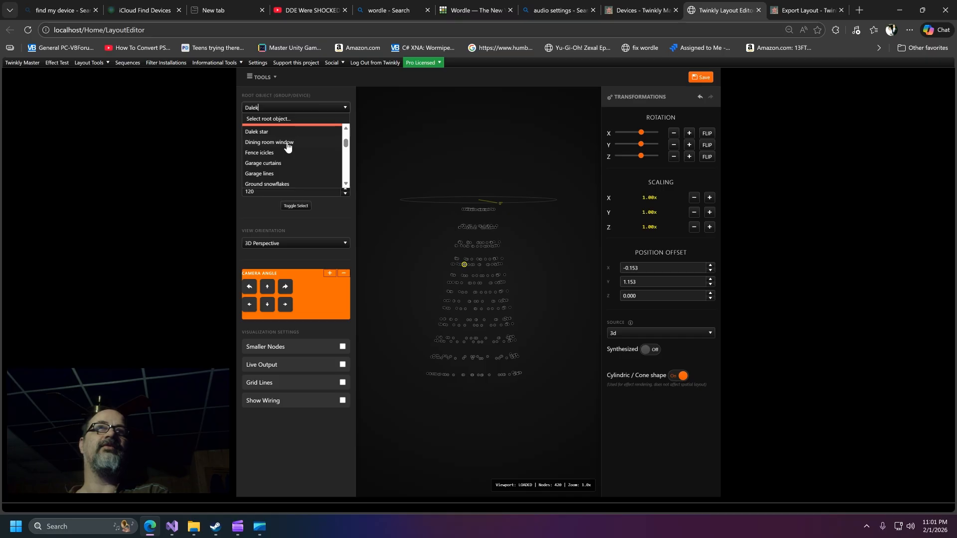
scroll(287, 146, down, 2)
scroll(292, 147, up, 2)
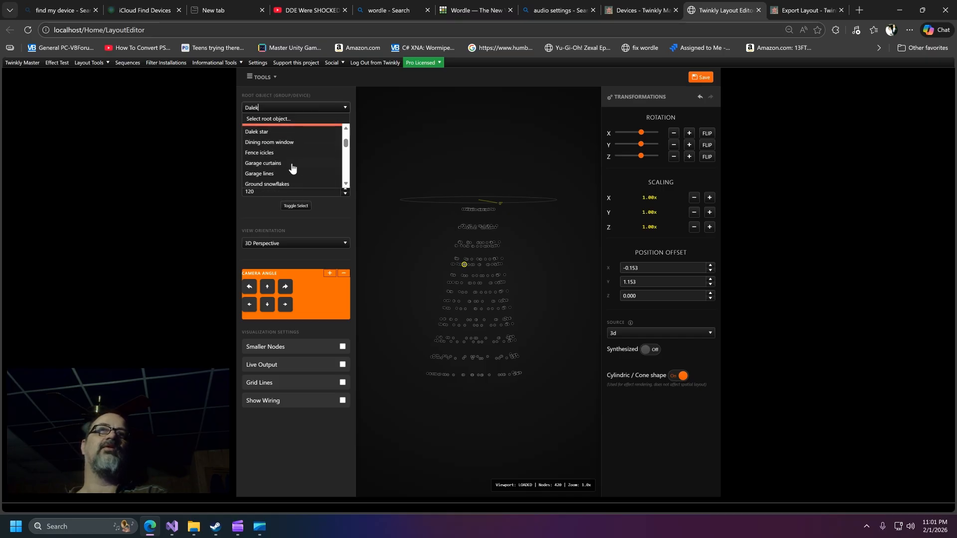
click(273, 164)
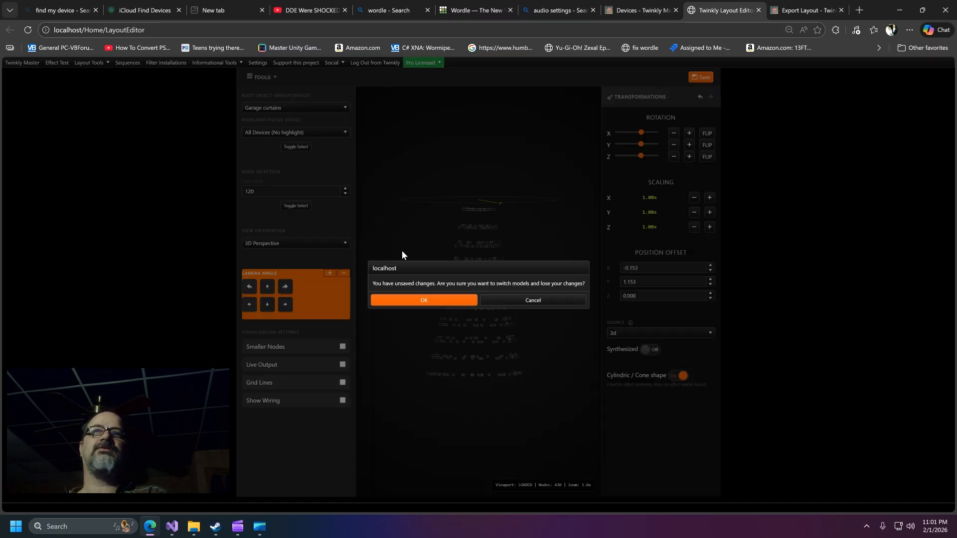
click(423, 300)
- Upload MorePower-720x540.png from Downloads as the layout background and dim its brightness to 28%
mouse_move(480, 355)
mouse_down()
mouse_move(469, 354)
mouse_move(479, 387)
mouse_move(487, 303)
mouse_move(478, 423)
mouse_move(482, 415)
mouse_move(489, 423)
mouse_move(482, 352)
mouse_up()
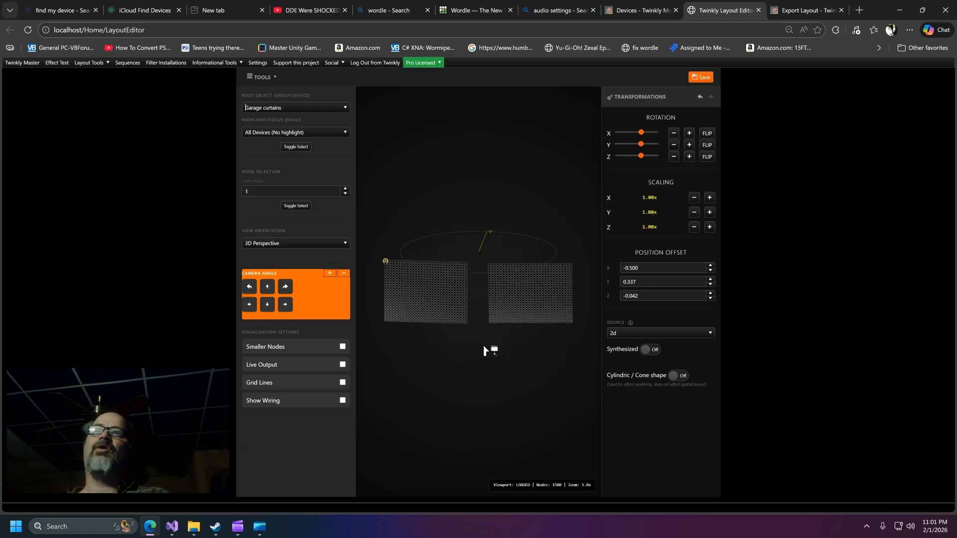
mouse_move(376, 226)
mouse_down()
mouse_move(380, 247)
mouse_move(394, 235)
mouse_move(419, 289)
mouse_move(464, 337)
mouse_move(461, 328)
mouse_up()
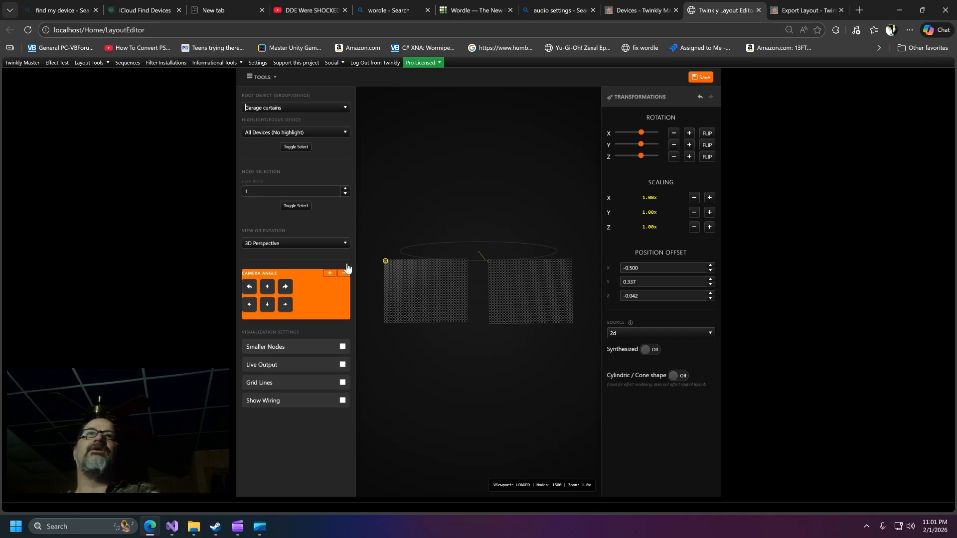
click(260, 79)
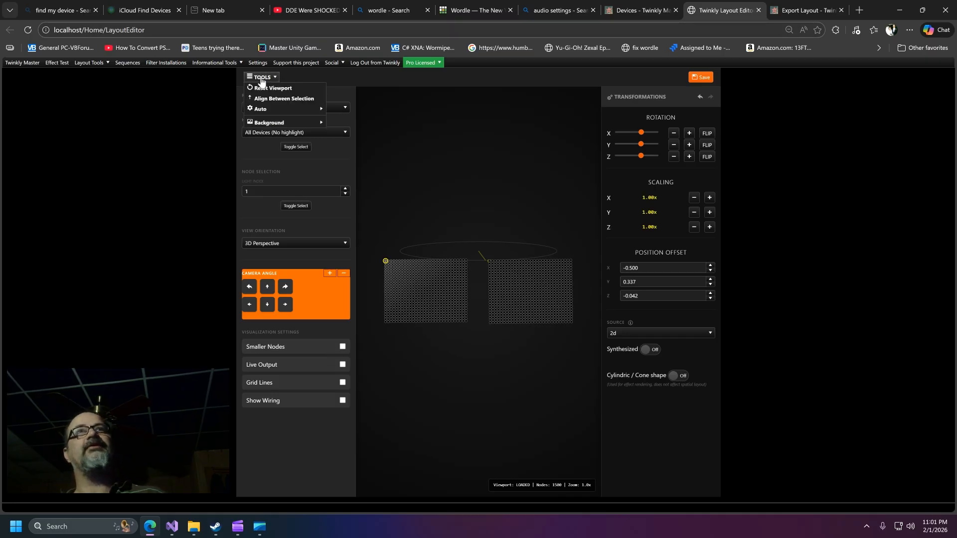
mouse_move(285, 125)
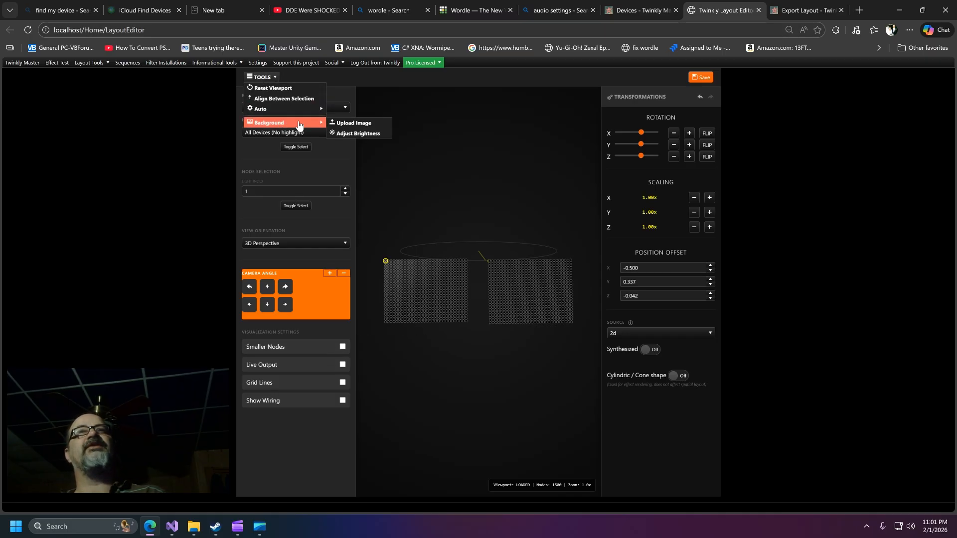
click(356, 122)
click(270, 78)
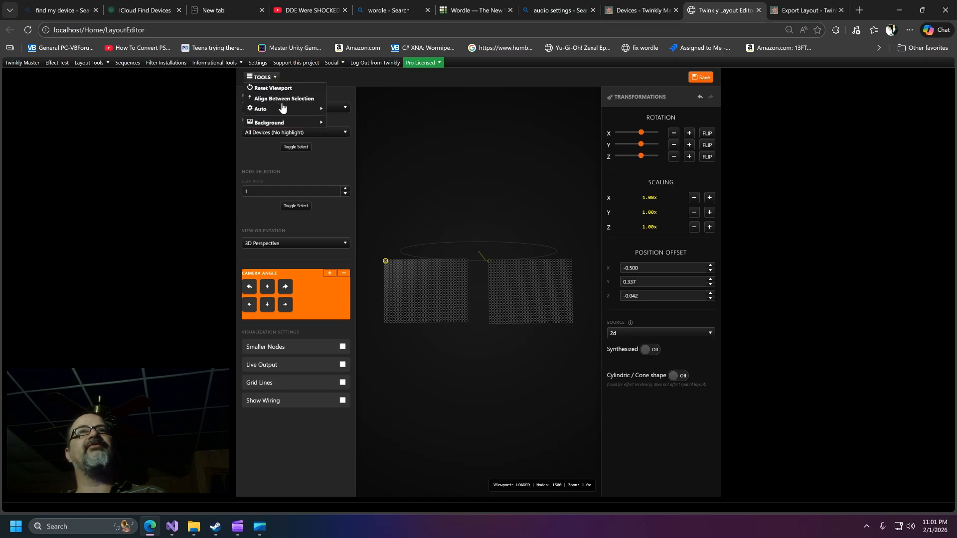
mouse_move(309, 123)
click(339, 124)
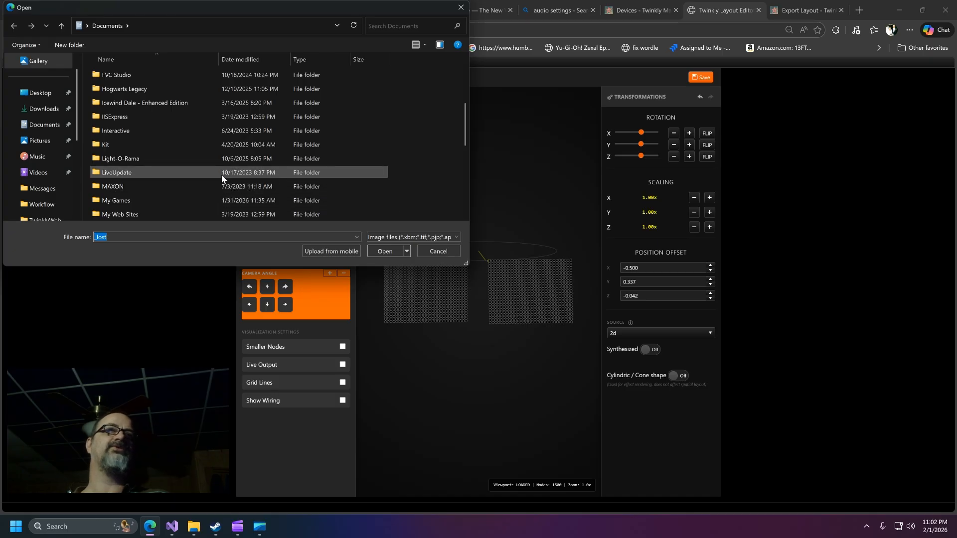
click(40, 109)
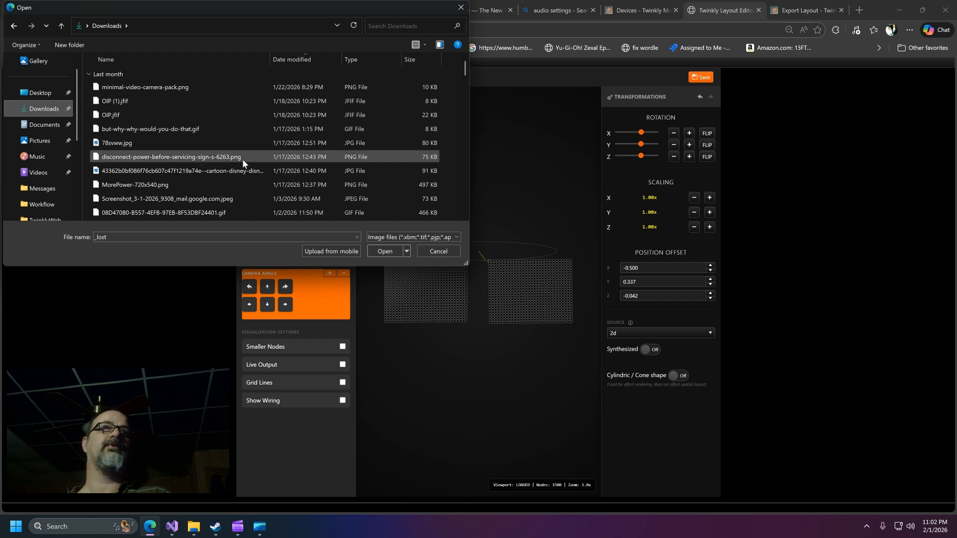
double_click(208, 185)
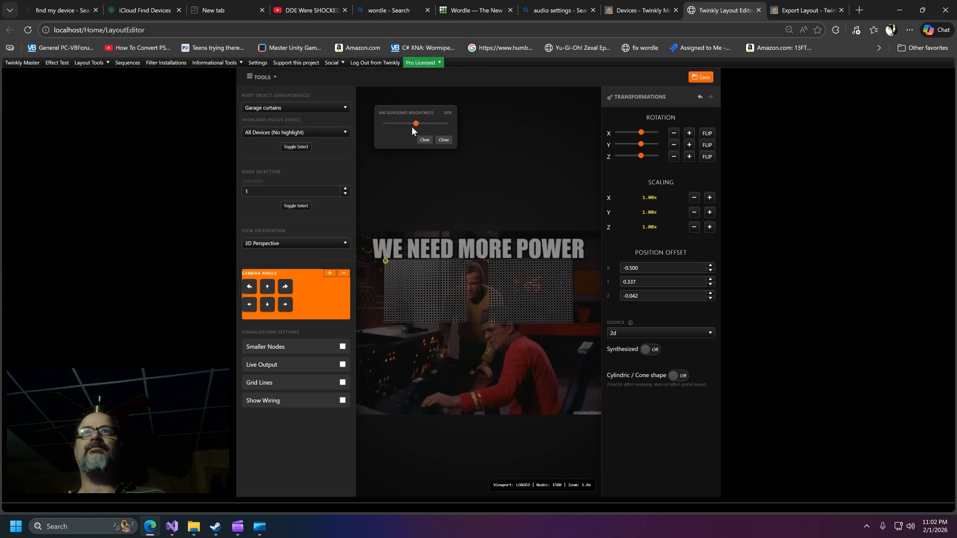
mouse_move(413, 124)
mouse_down()
mouse_move(389, 129)
mouse_move(441, 129)
mouse_move(402, 132)
mouse_up()
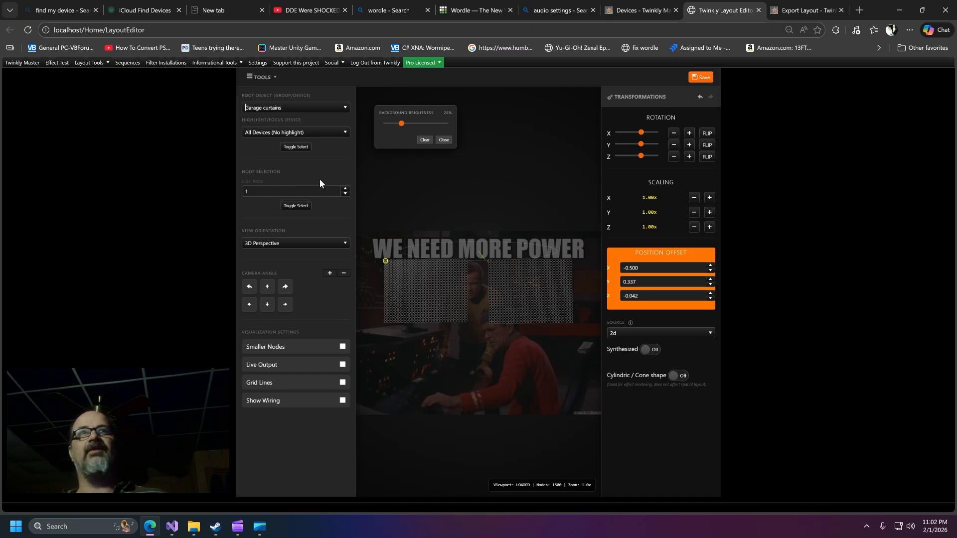
- Select all Garage curtains nodes and reposition both grids together over the background, bringing node 462 to about X -0.168, Y -0.002
click(298, 148)
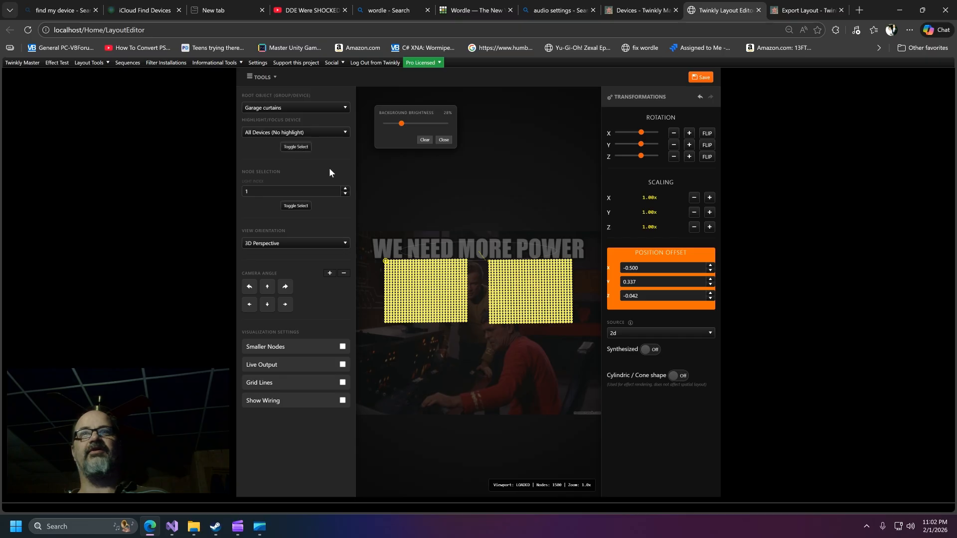
drag(424, 301, 485, 355)
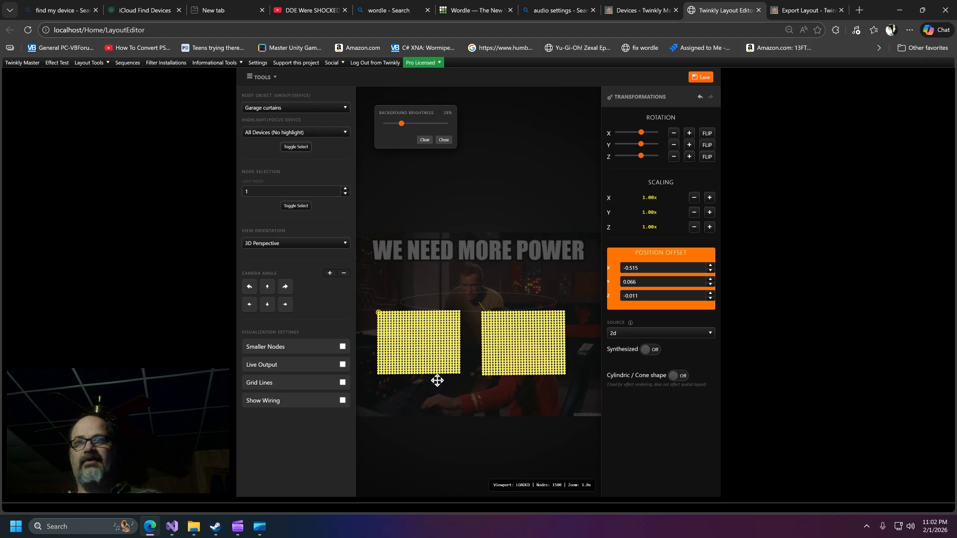
click(429, 351)
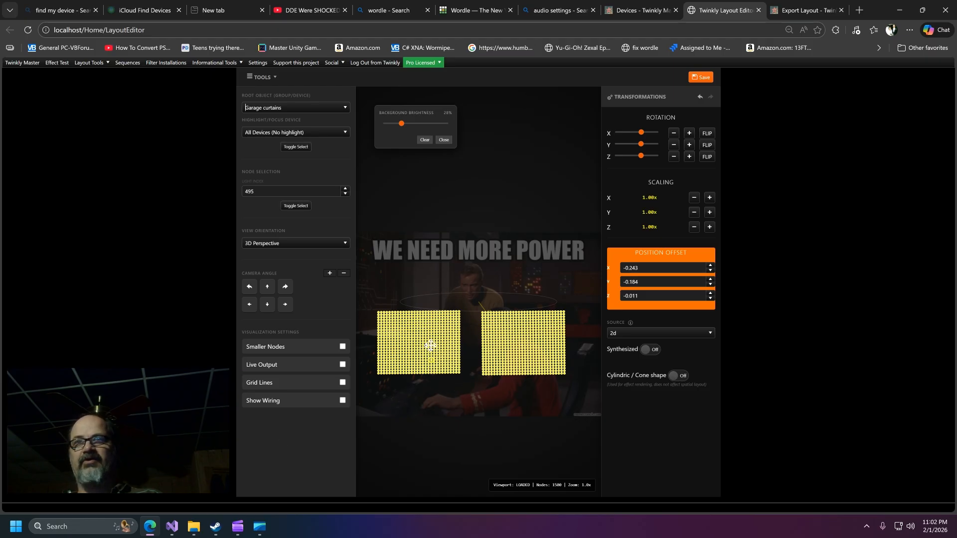
mouse_move(513, 257)
mouse_down()
mouse_move(531, 264)
mouse_move(521, 287)
mouse_move(498, 271)
mouse_move(529, 267)
mouse_move(523, 241)
mouse_move(517, 247)
mouse_up()
mouse_move(482, 302)
mouse_down()
mouse_move(473, 291)
mouse_move(494, 292)
mouse_up()
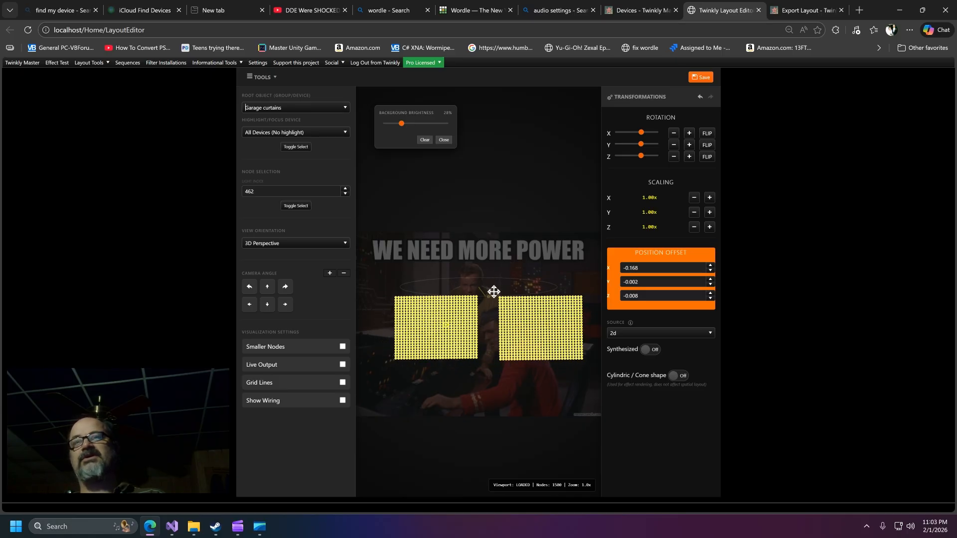
- Close the background brightness control, reopen it for viewing, and close it again
click(443, 139)
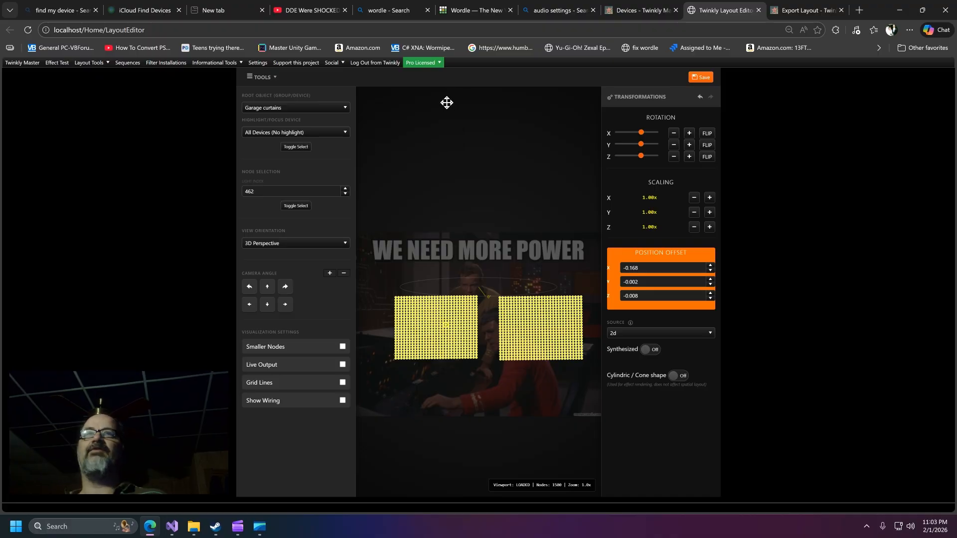
click(264, 78)
mouse_move(280, 122)
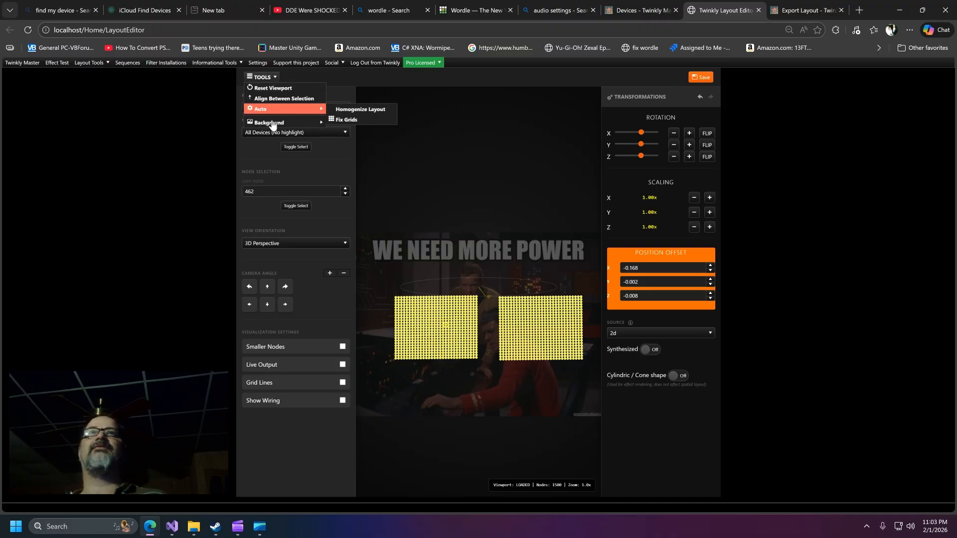
click(355, 135)
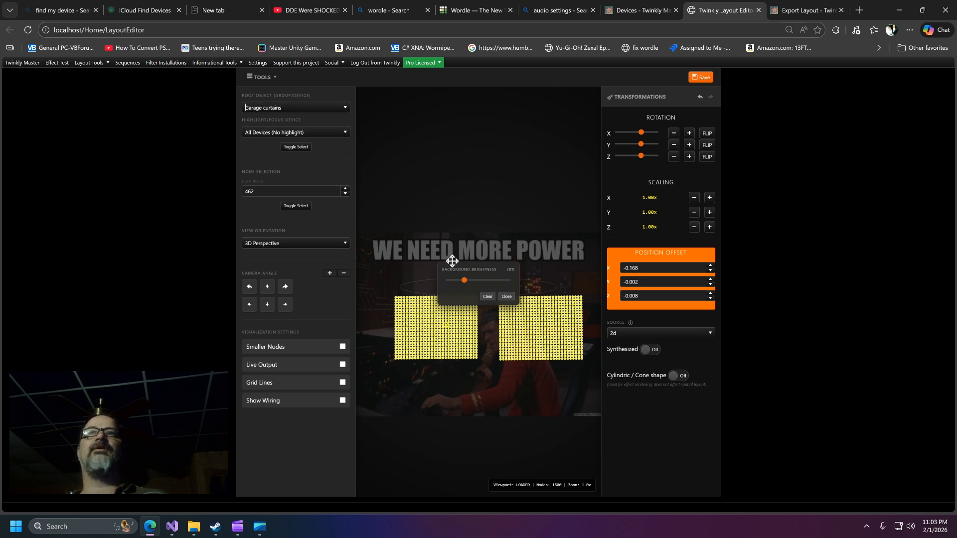
click(506, 296)
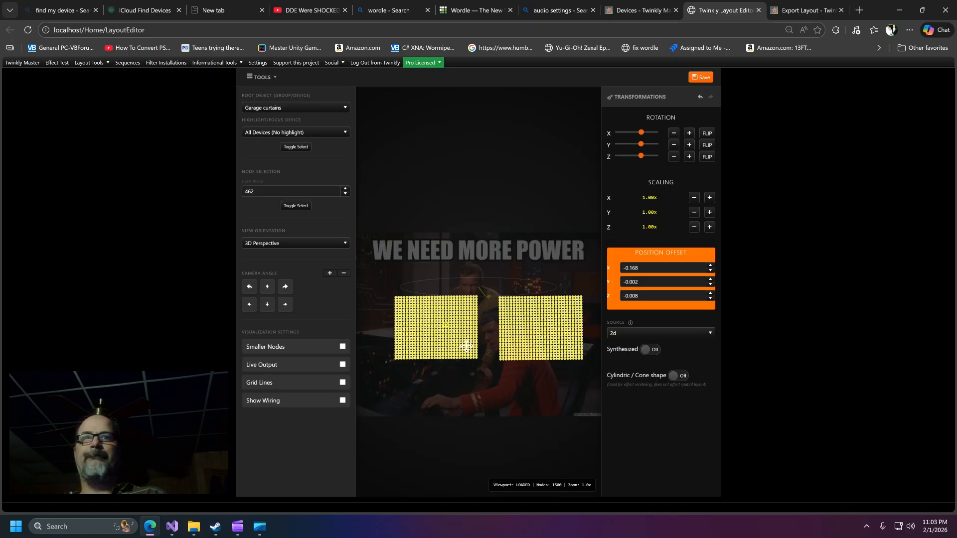
- Scale up the selected Garage curtains nodes uniformly on all three axes and shift them slightly over the background
scroll(475, 367, up, 5)
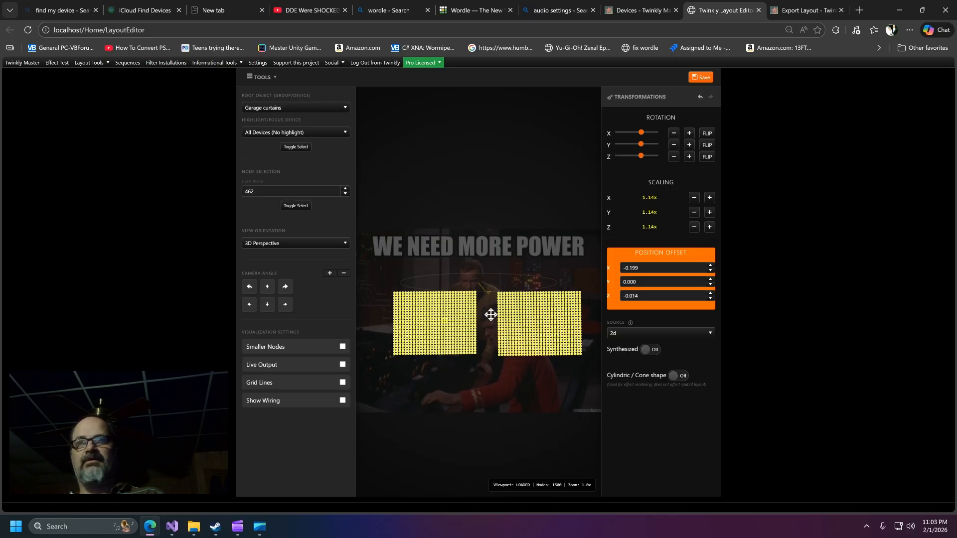
scroll(459, 346, up, 3)
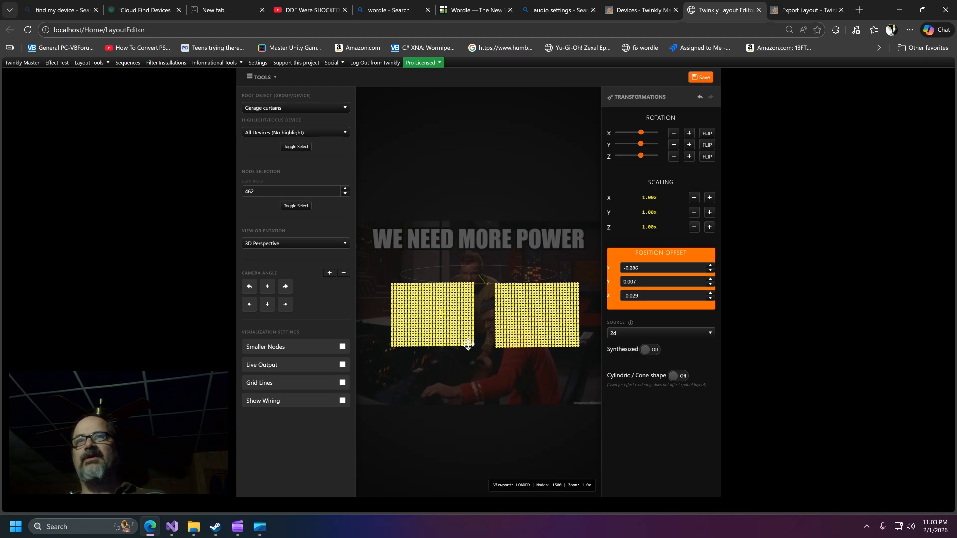
drag(415, 220, 418, 220)
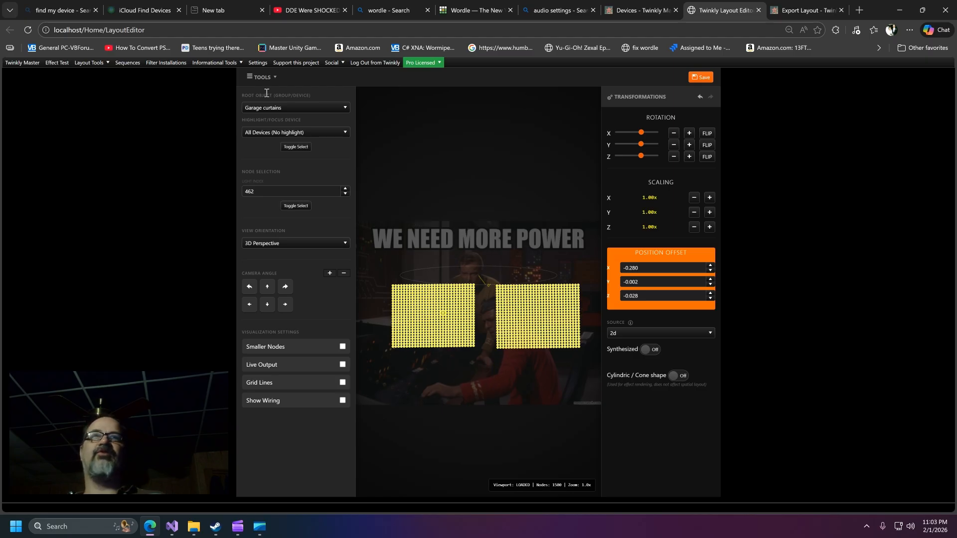
- Switch the root object to Fence icicles, discarding the unsaved Garage curtains changes
click(299, 112)
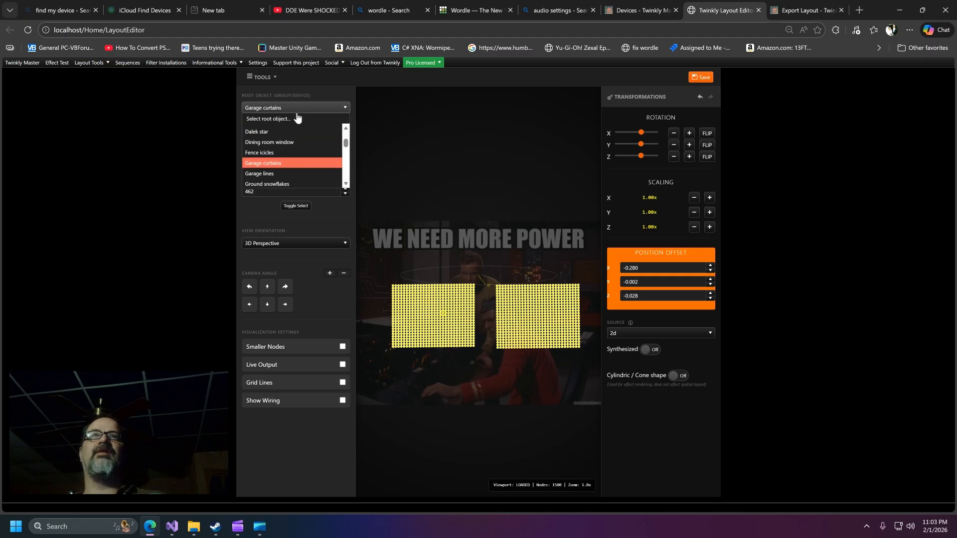
click(275, 152)
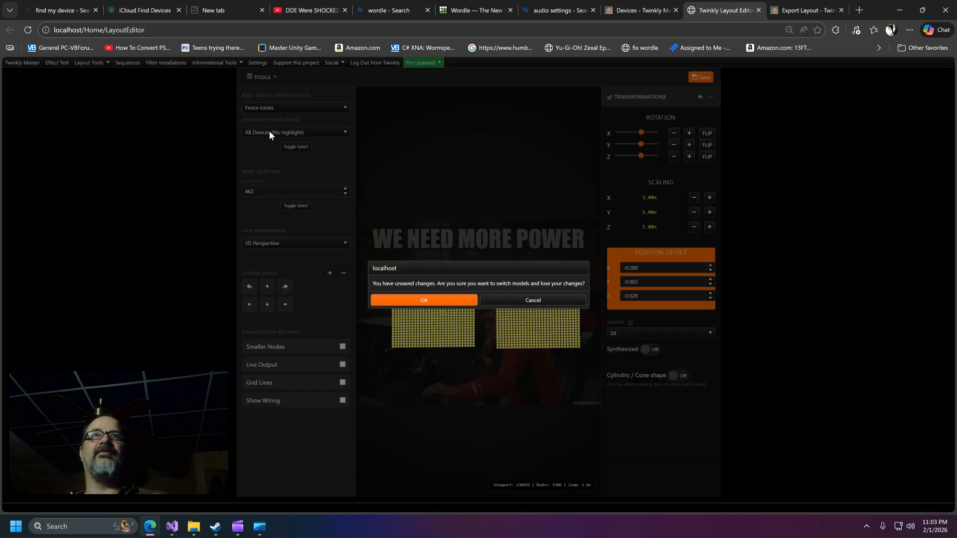
click(412, 300)
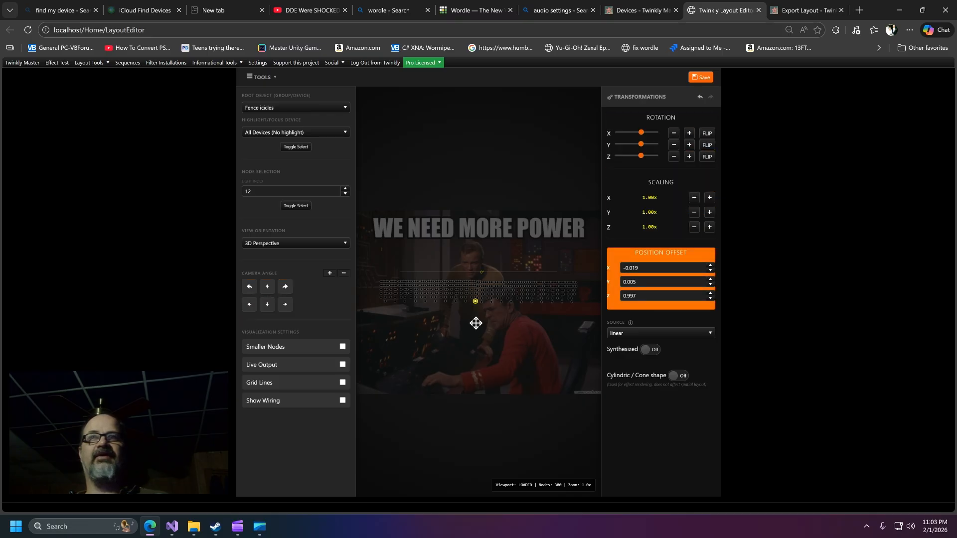
- Nudge Fence icicles node 12 to about X -0.026, Y 0.001
mouse_move(475, 328)
mouse_down()
mouse_move(470, 342)
mouse_move(474, 313)
mouse_move(472, 357)
mouse_move(463, 360)
mouse_move(469, 330)
mouse_up()
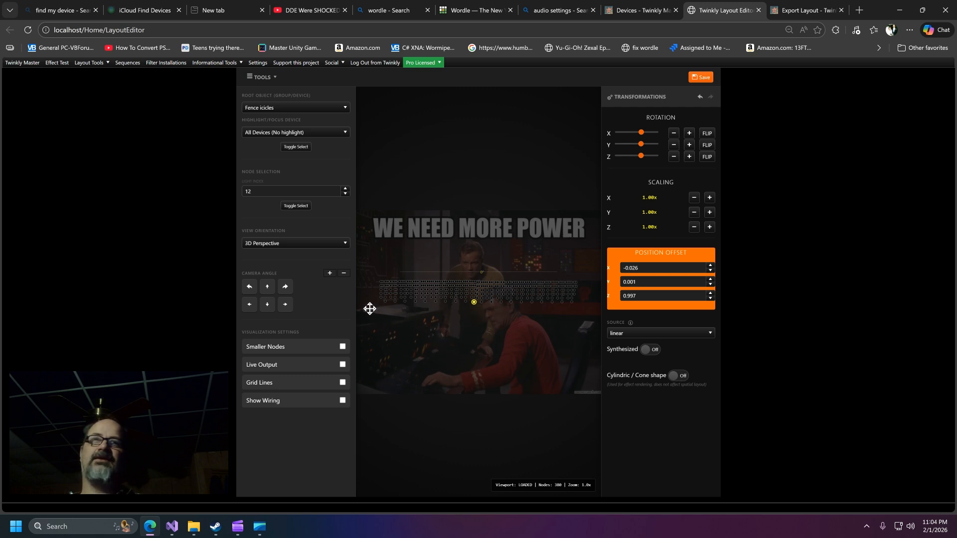
click(343, 274)
click(329, 274)
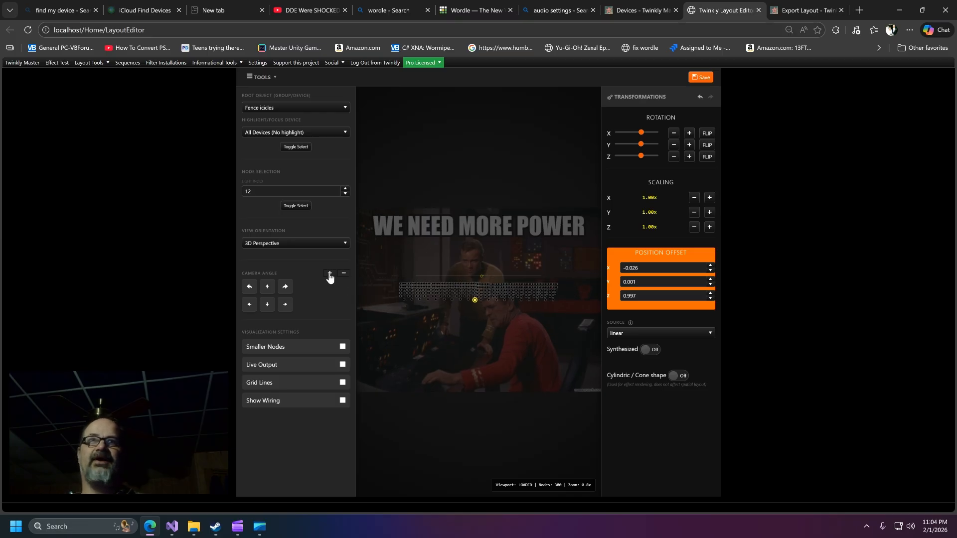
- Undo the last move of Fence icicles node 12 and redo it
click(699, 98)
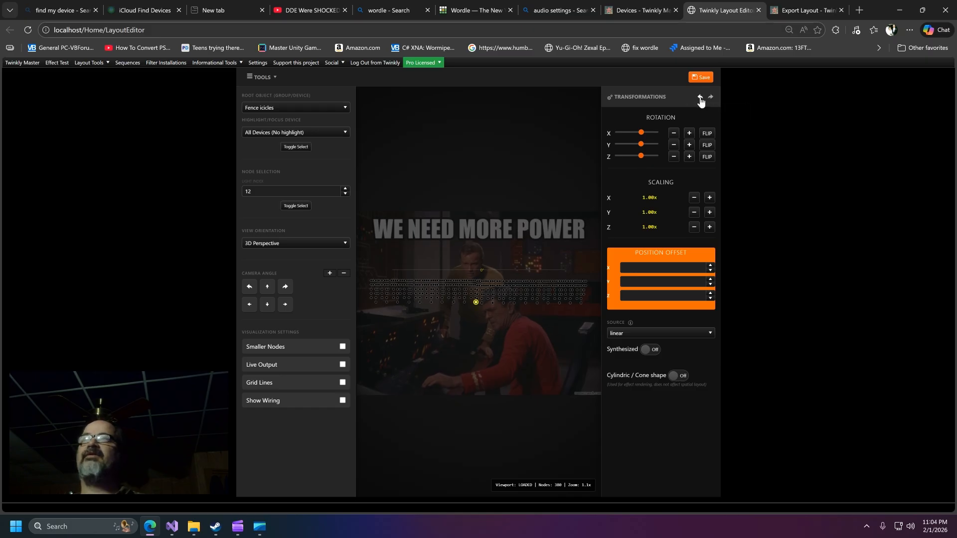
click(709, 98)
click(709, 98)
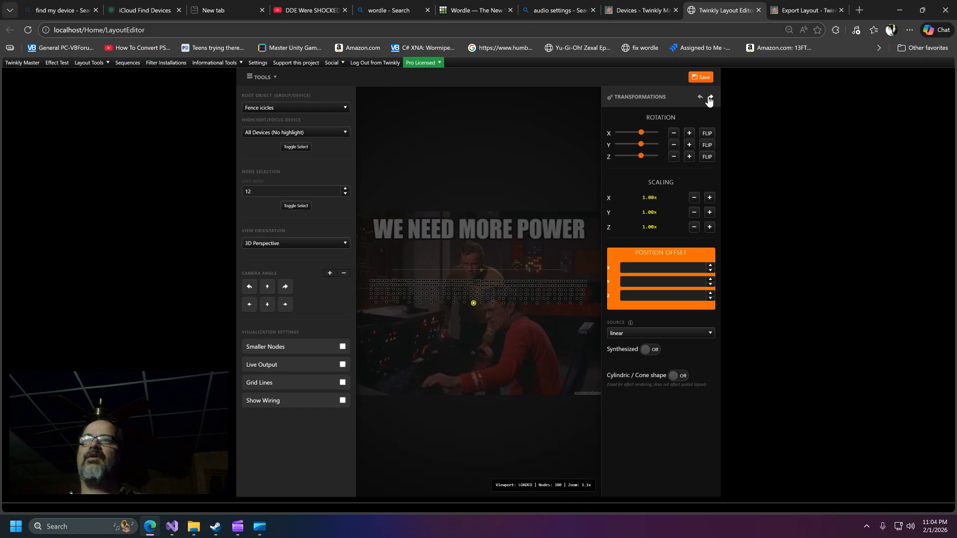